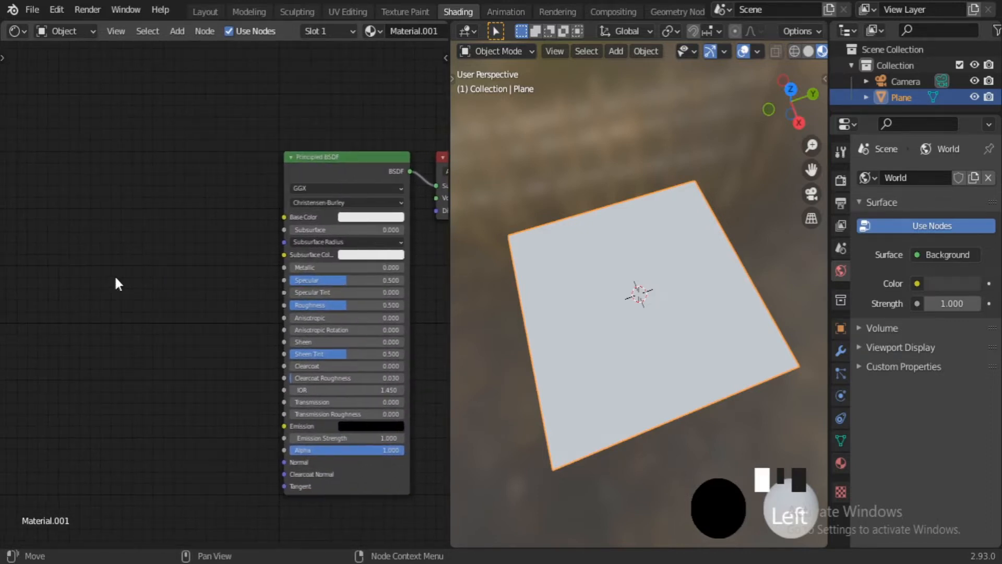
- Add a Wave Texture node and connect its Color output to the Principled BSDF's Base Color
key("shift+a")
left_click(117, 275)
type("wa")
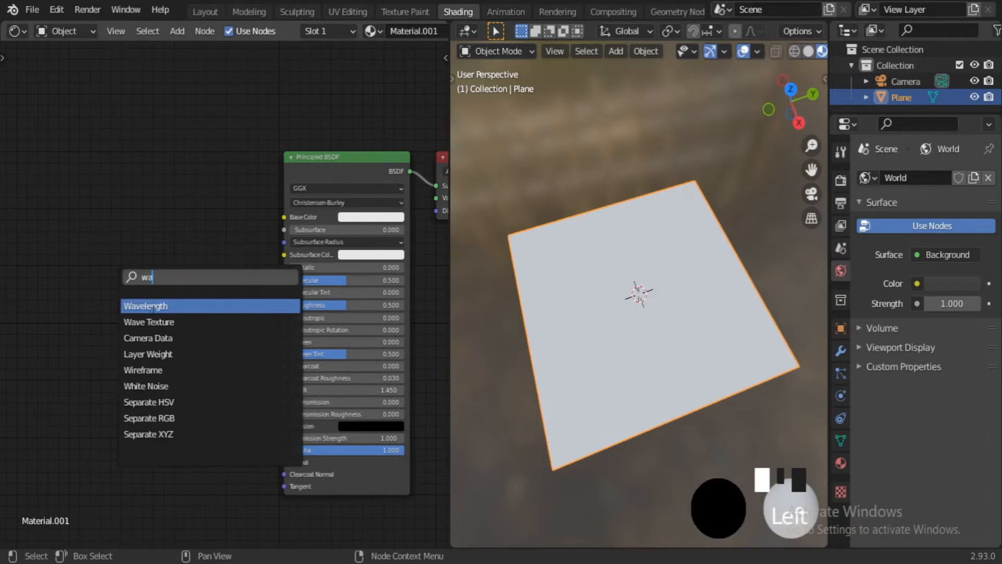
left_click(149, 321)
left_click(112, 250)
scroll(216, 321, "up", 2)
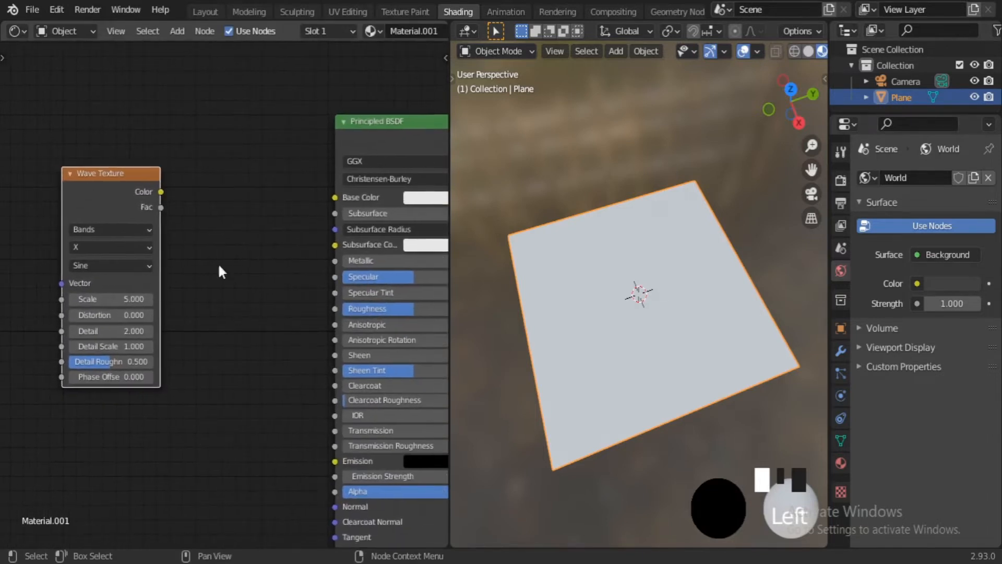
left_click_drag(162, 192, 349, 192)
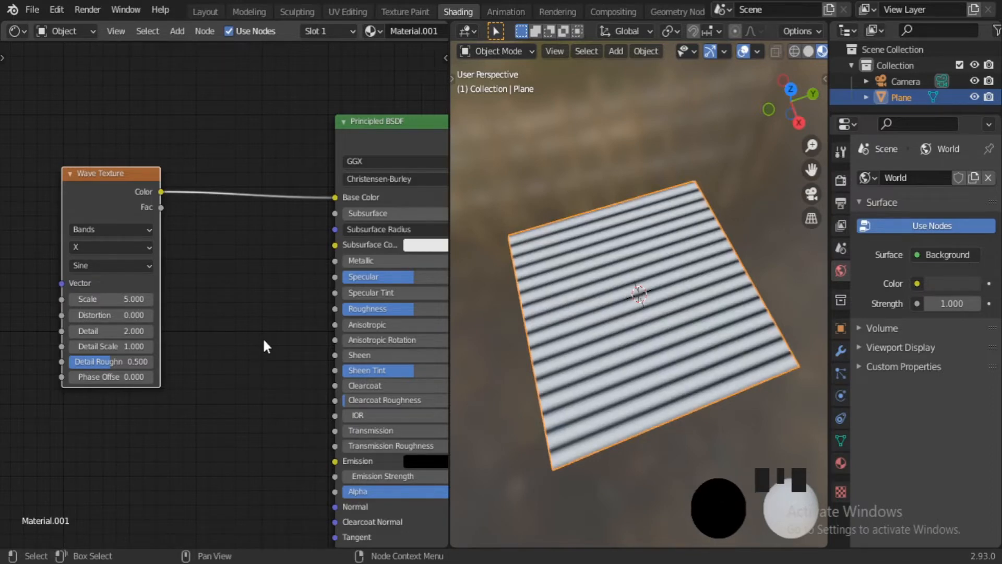
- Add Mapping and Texture Coordinate nodes to the Wave Texture and feed the Mapping vector from the Object output
left_click(162, 432)
middle_click_drag(161, 433, 259, 457)
left_click(186, 197)
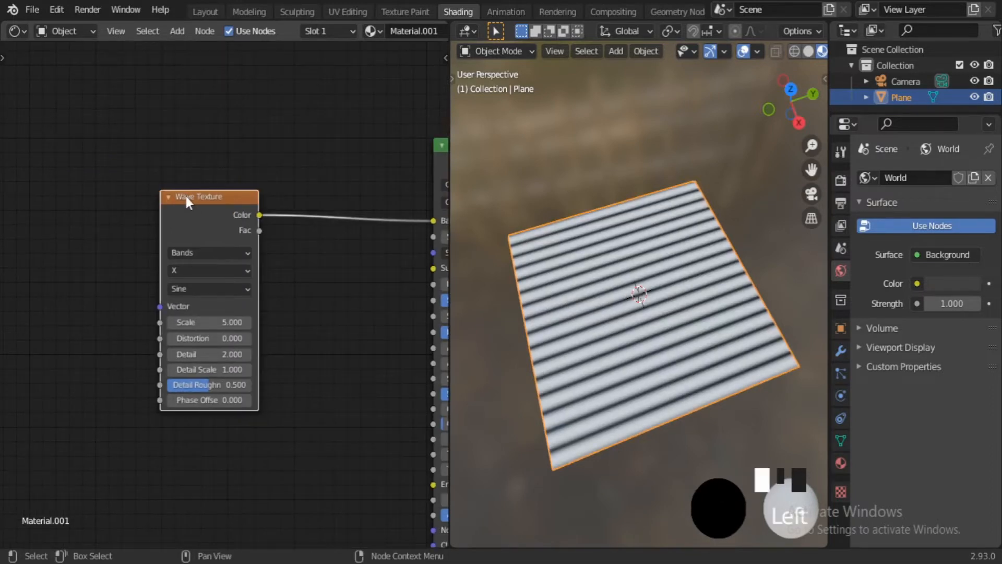
key("ctrl+t")
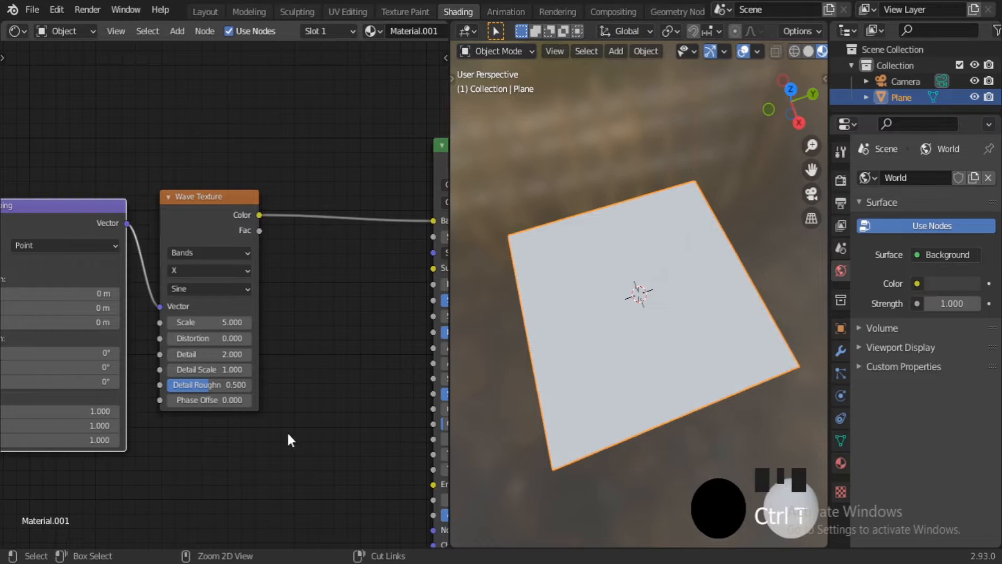
middle_click_drag(135, 477, 356, 449)
left_click_drag(142, 251, 189, 230)
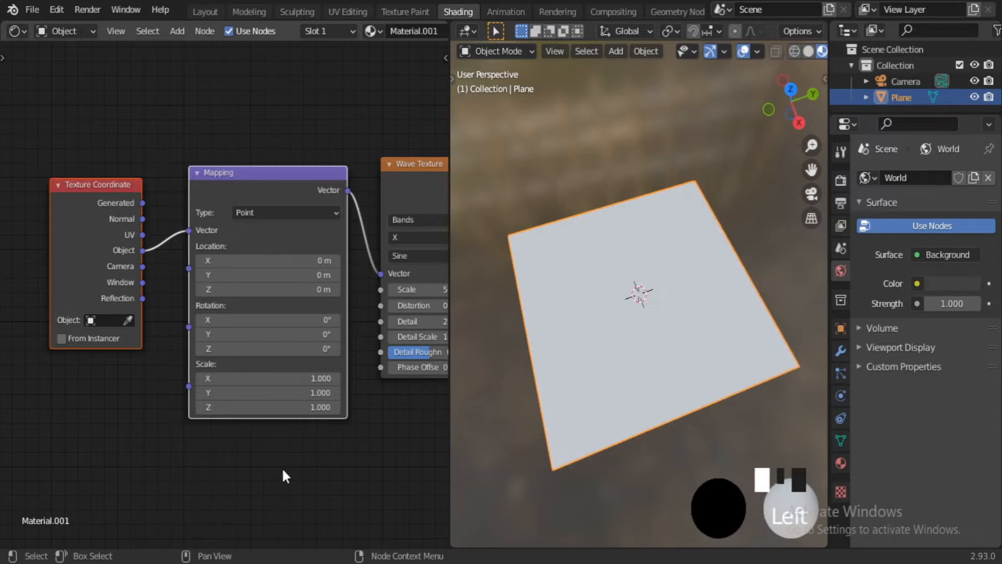
- Set the Mapping node's Z rotation to 90° and its Z scale to 0
middle_click_drag(313, 467, 183, 439)
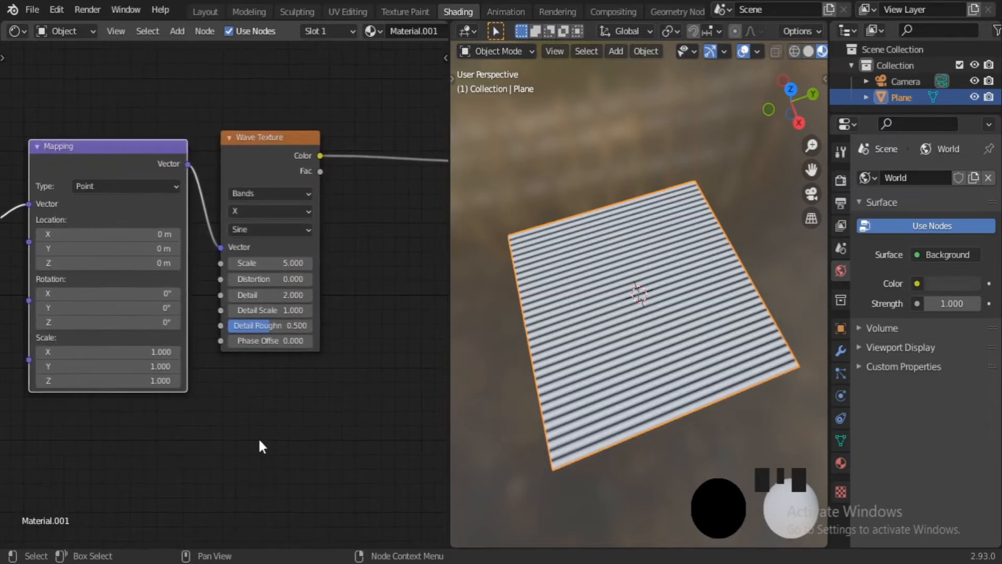
scroll(259, 441, "up", 2)
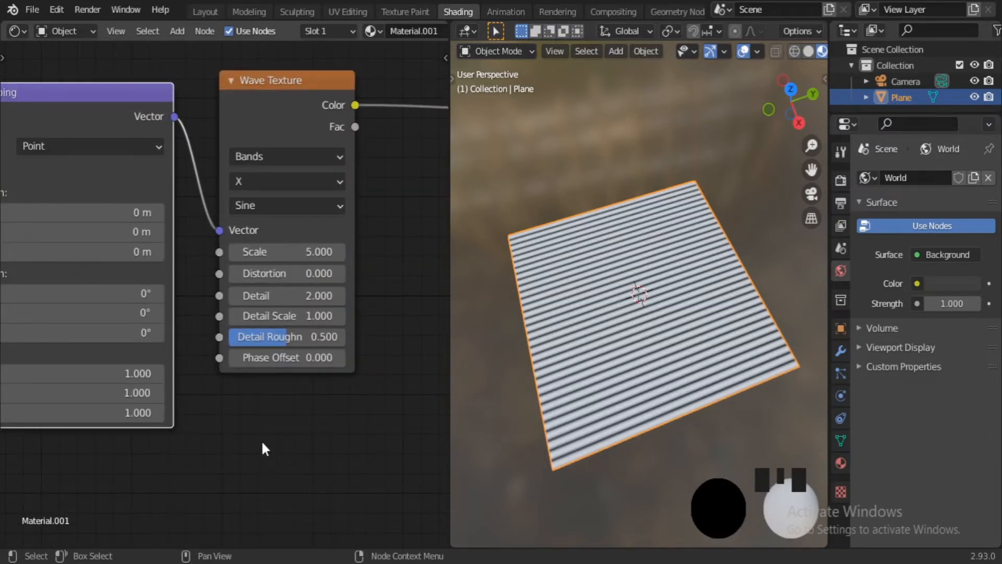
middle_click_drag(136, 477, 249, 462)
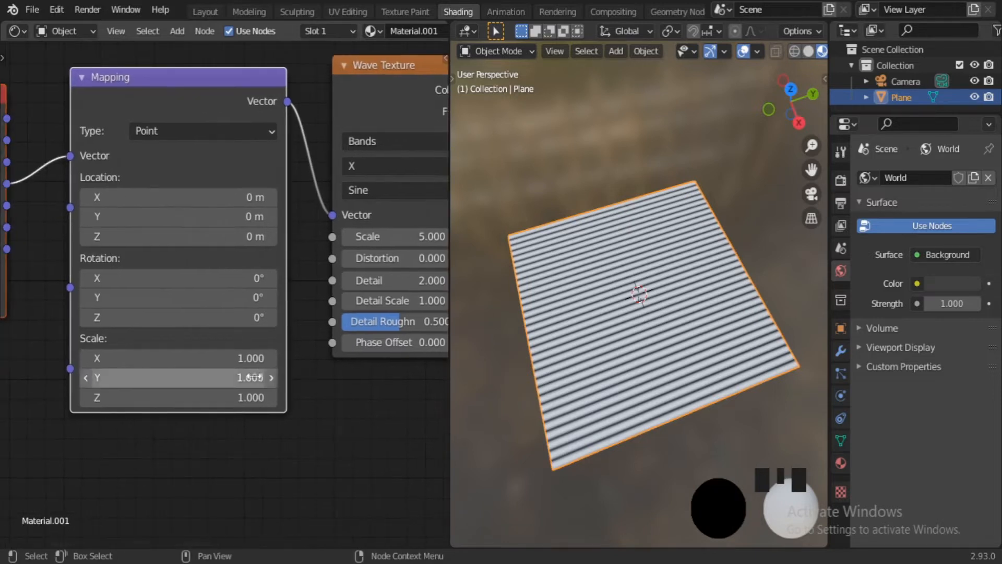
left_click(204, 320)
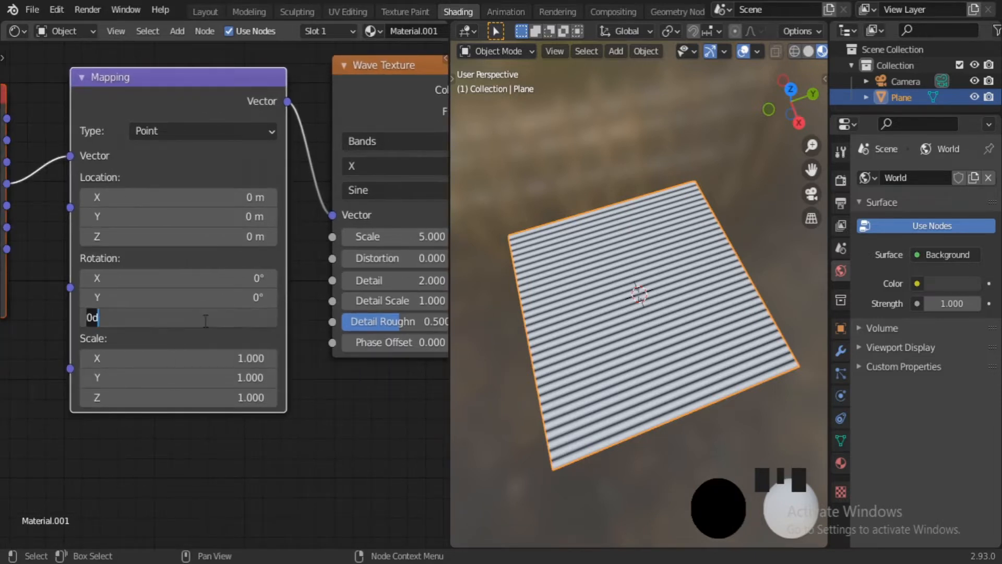
left_click(205, 320)
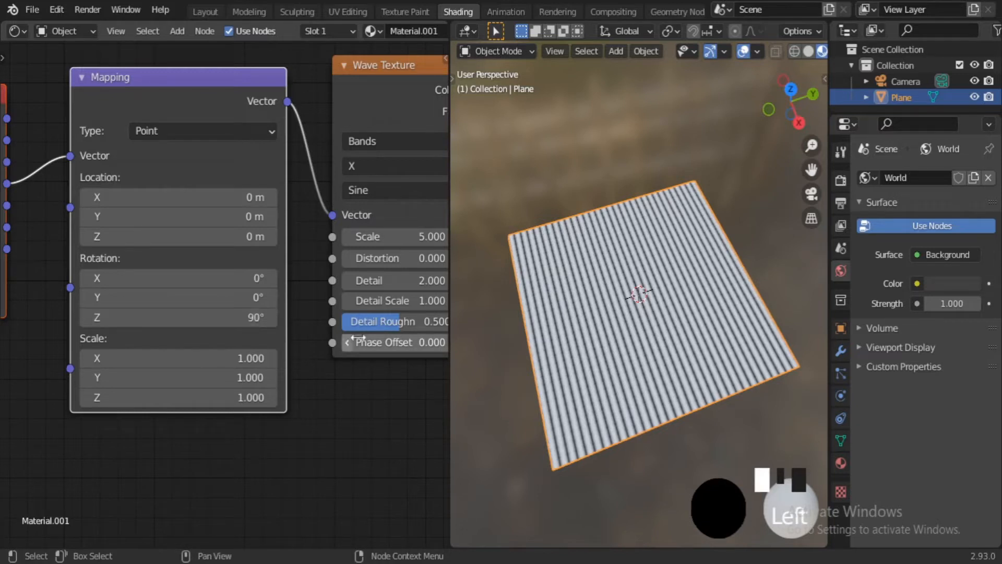
left_click(228, 402)
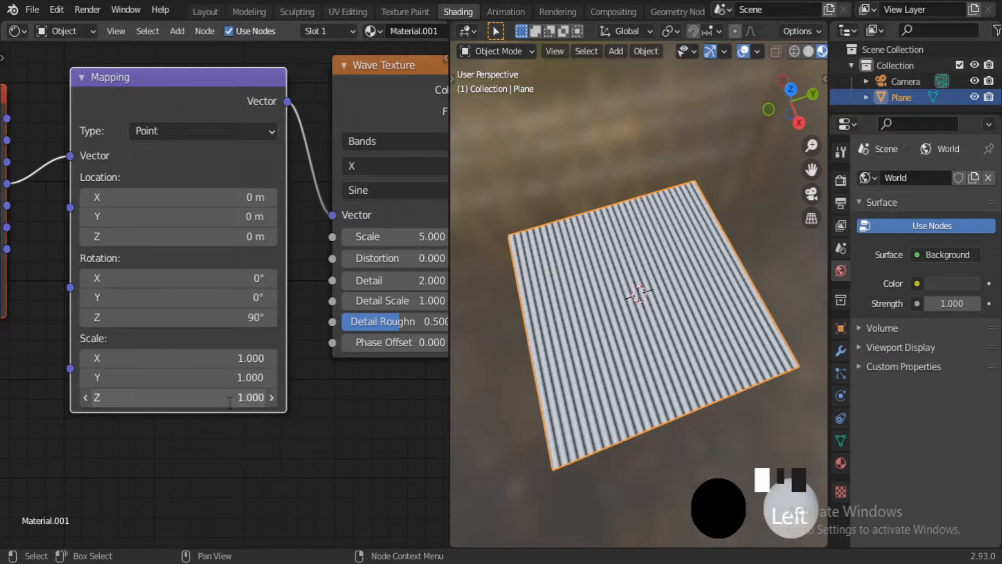
type("0")
key("Return")
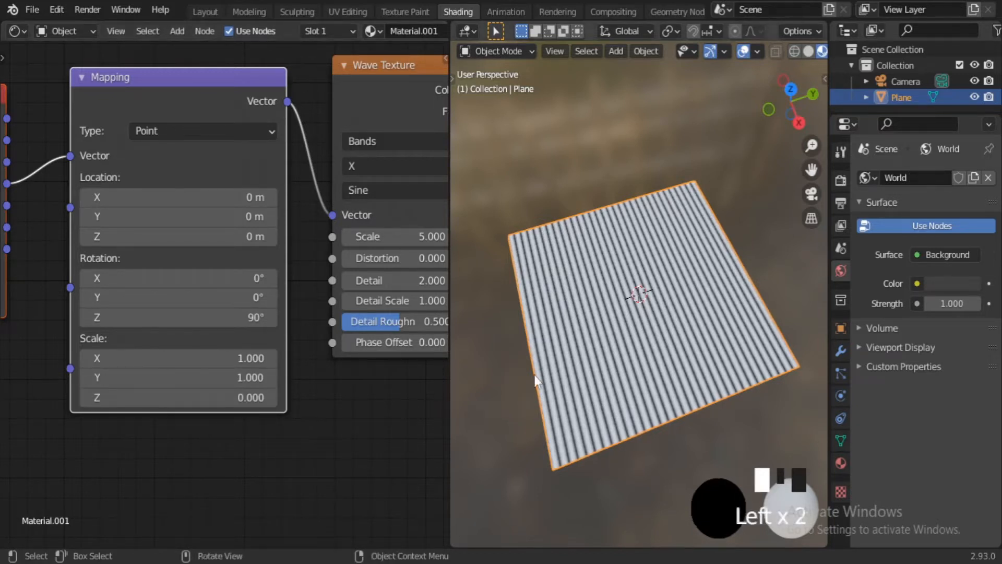
- Switch the Wave Texture's bands direction to Diagonal and its wave profile to Saw
middle_click_drag(343, 418, 229, 416)
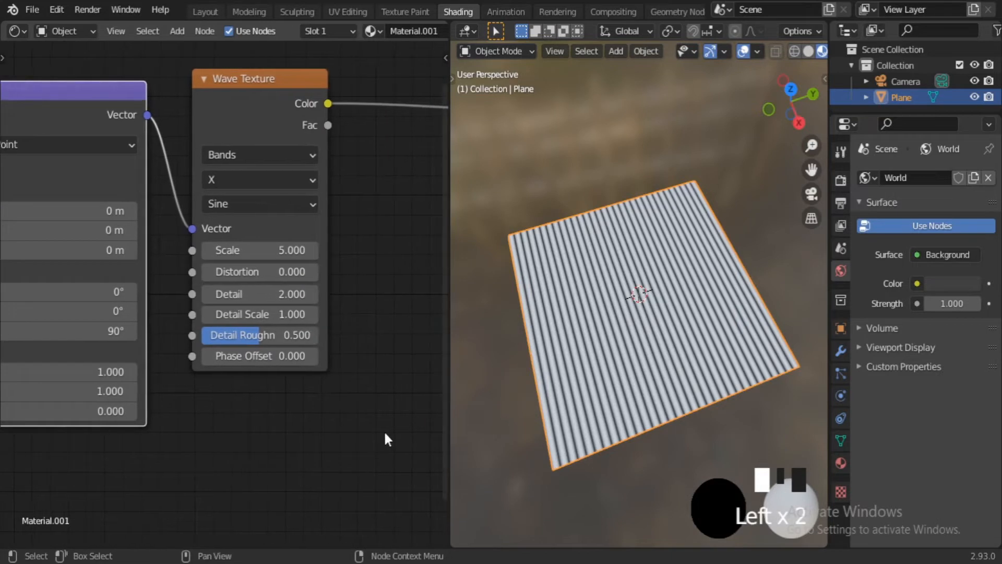
scroll(334, 394, "up", 1)
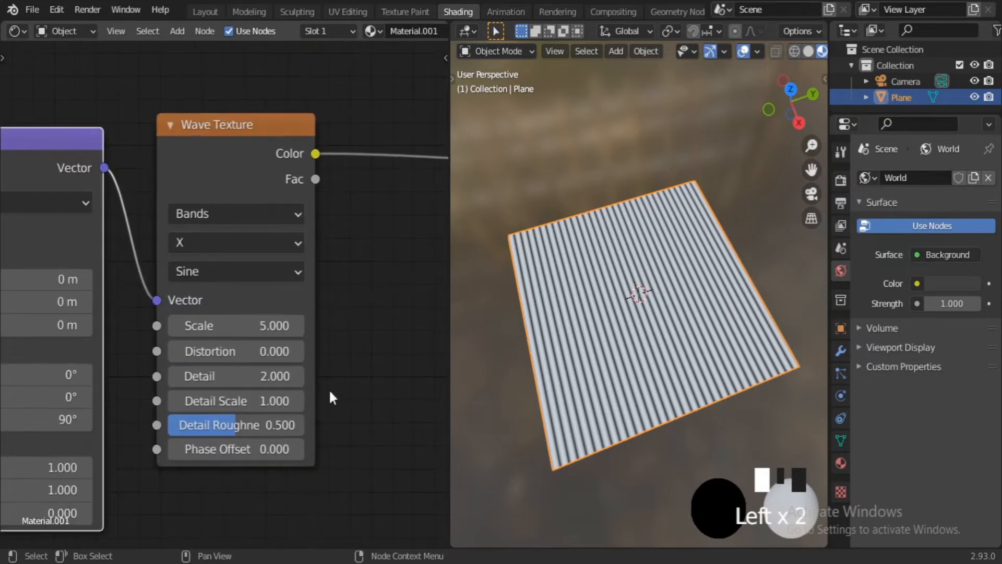
left_click(262, 242)
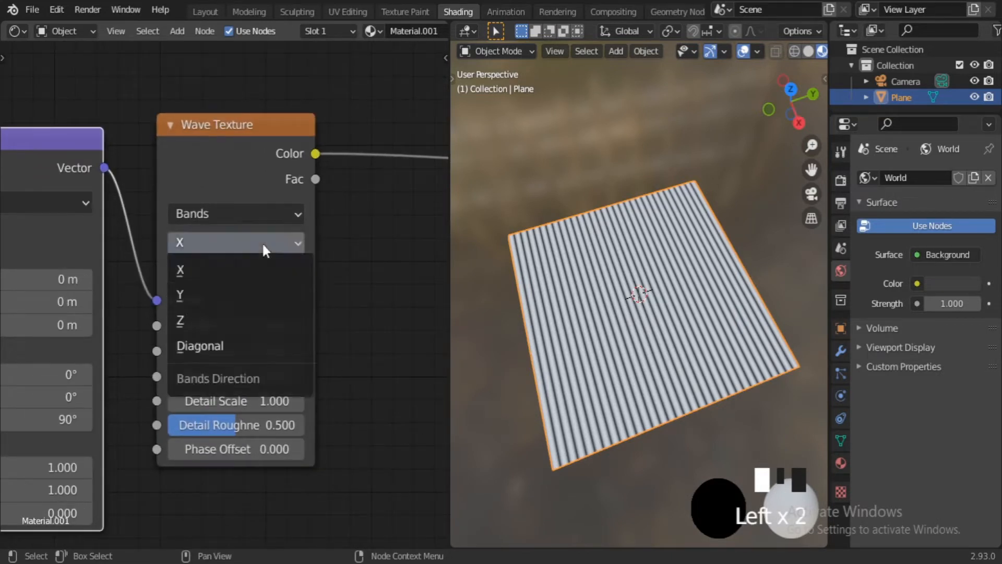
left_click(237, 346)
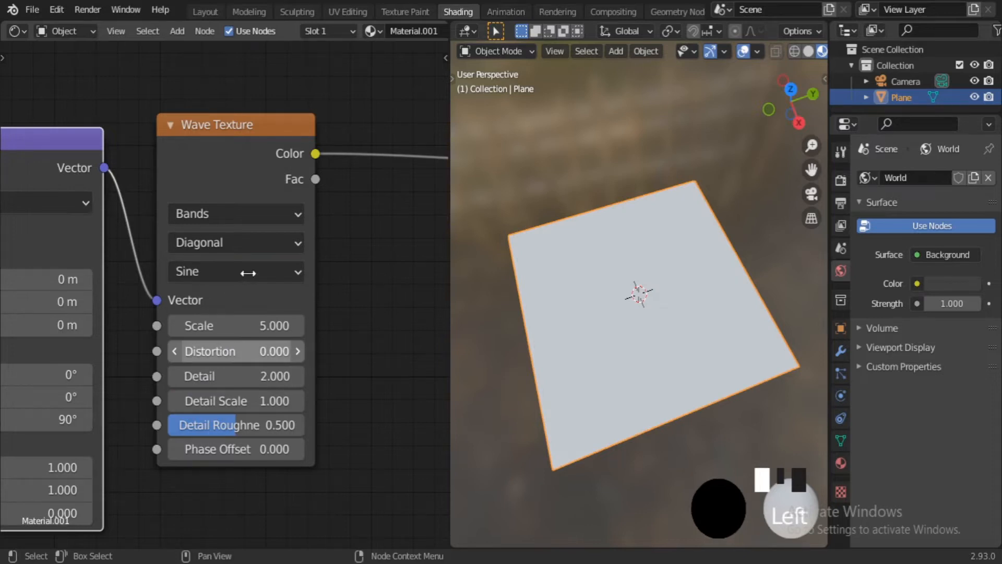
left_click(247, 271)
left_click(231, 334)
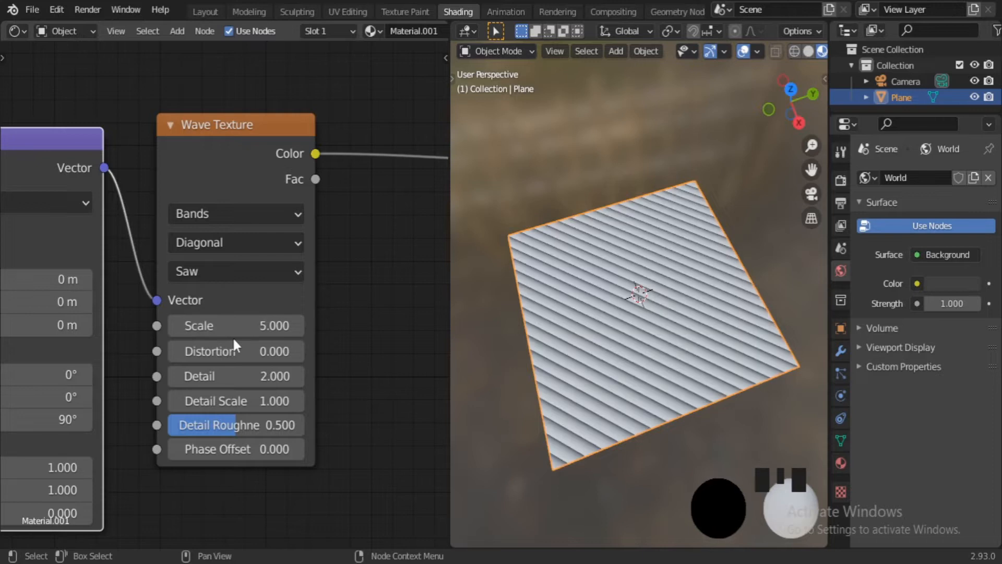
- Set the Wave Texture's Scale to 0.72 and view the plane from above
left_click_drag(234, 328, 183, 328)
left_click(248, 321)
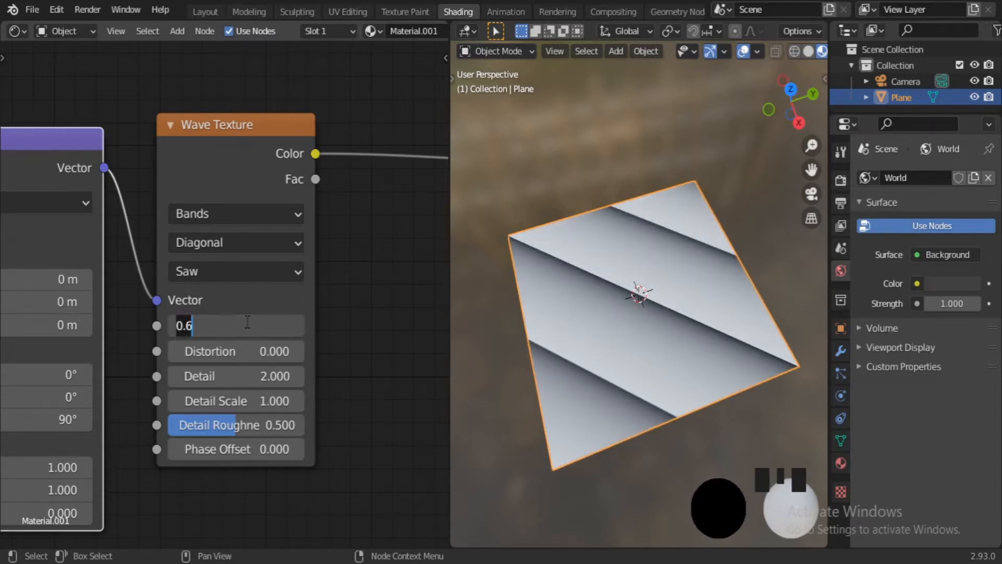
type(".72")
key("Return")
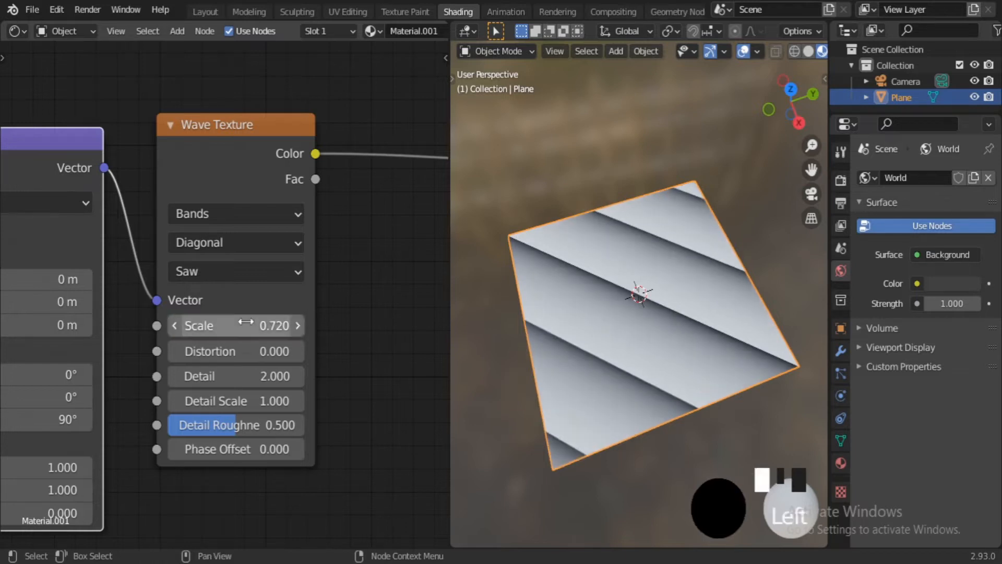
key("KP_7")
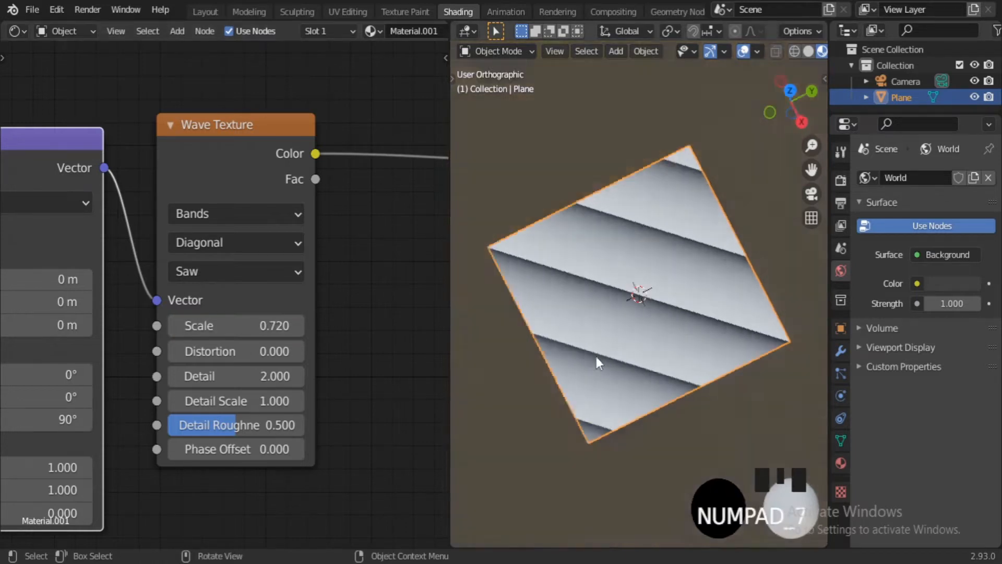
- Raise the Wave Texture's Distortion to 4.7 and its Detail Scale to 1.64
middle_click_drag(577, 437, 606, 335)
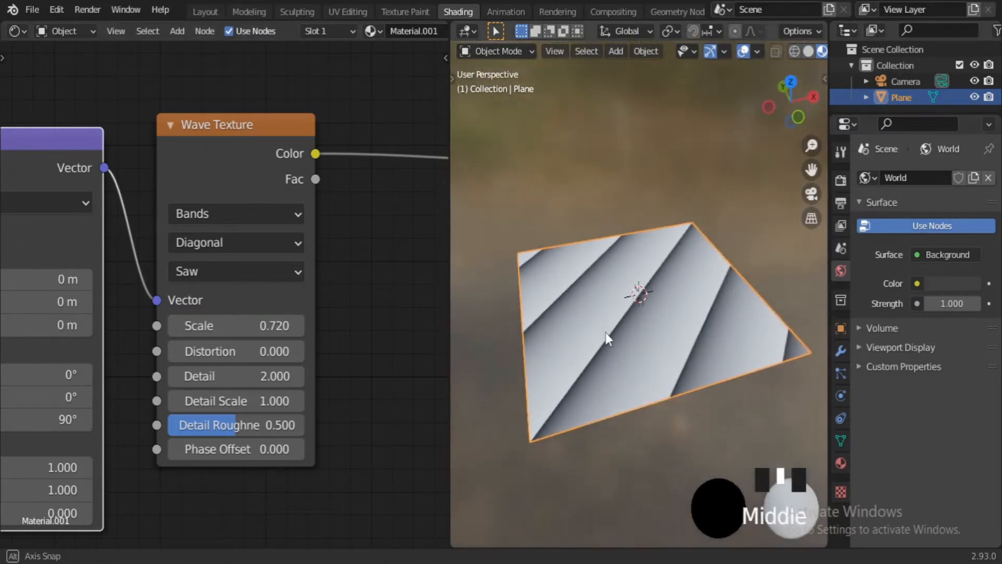
left_click_drag(235, 350, 303, 350)
middle_click_drag(689, 433, 723, 408)
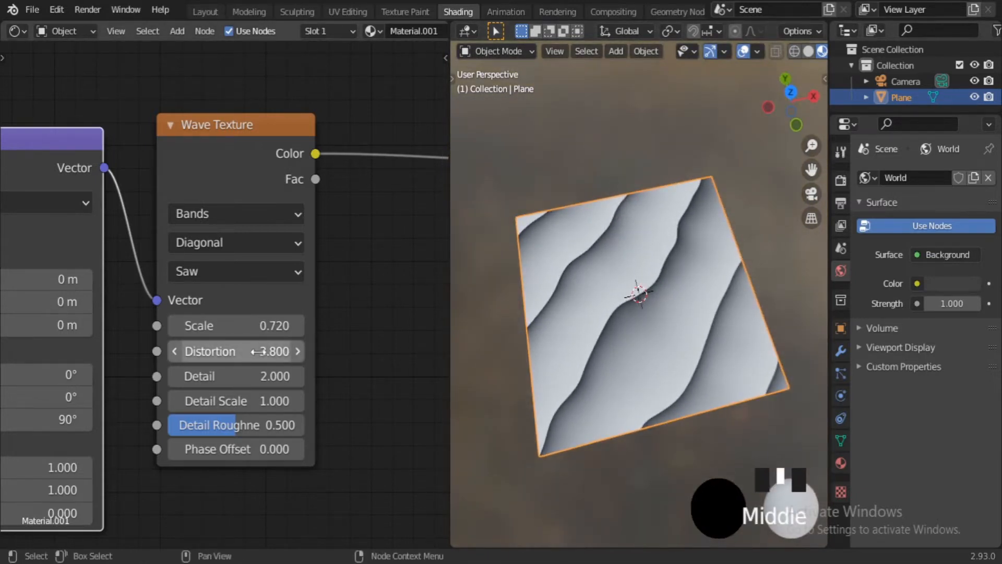
left_click_drag(235, 351, 249, 351)
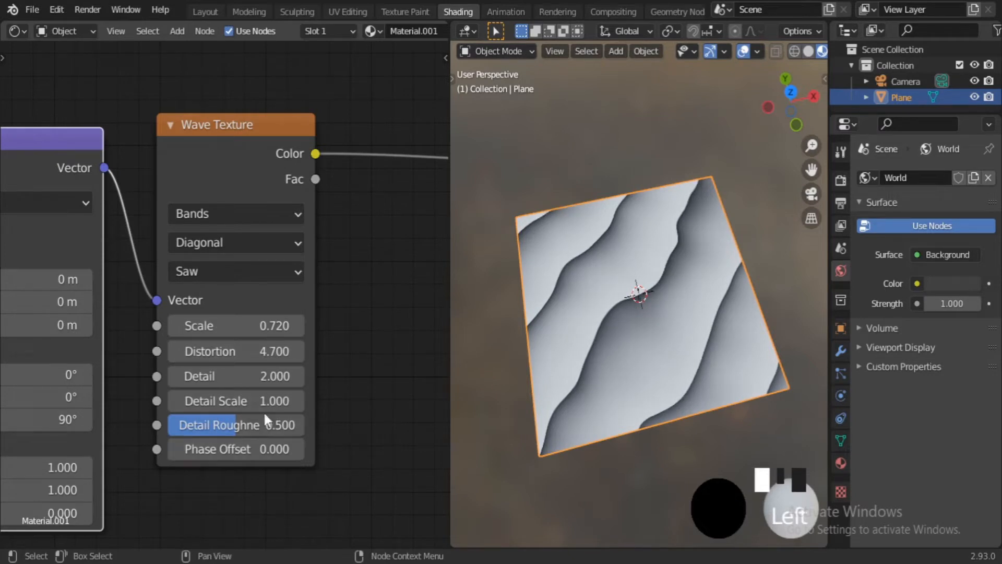
mouse_move(263, 410)
left_mouse_down()
mouse_move(297, 410)
mouse_move(256, 401)
mouse_move(280, 401)
left_mouse_up()
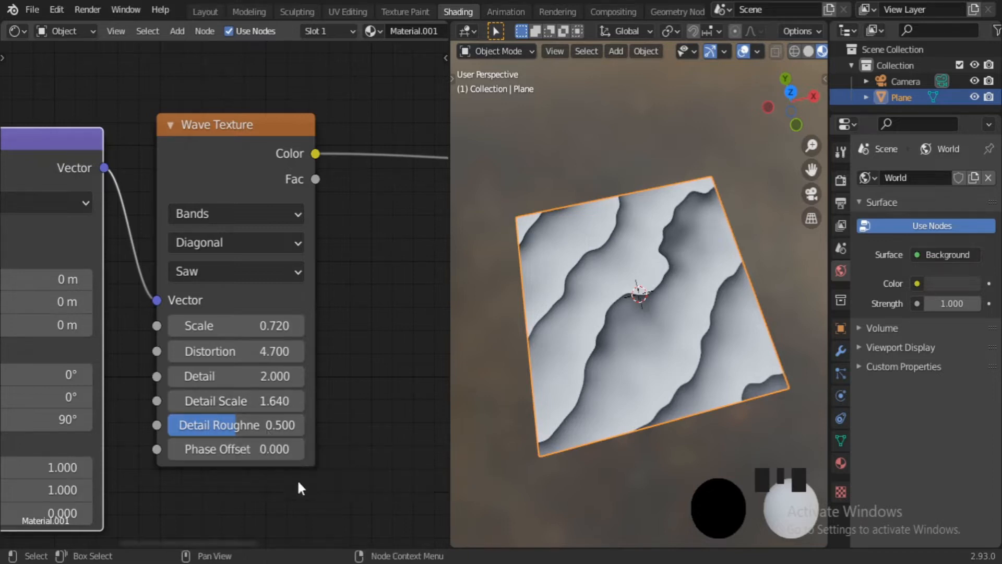
- Set the Wave Texture's Phase Offset to 1
left_click(250, 450)
type("1")
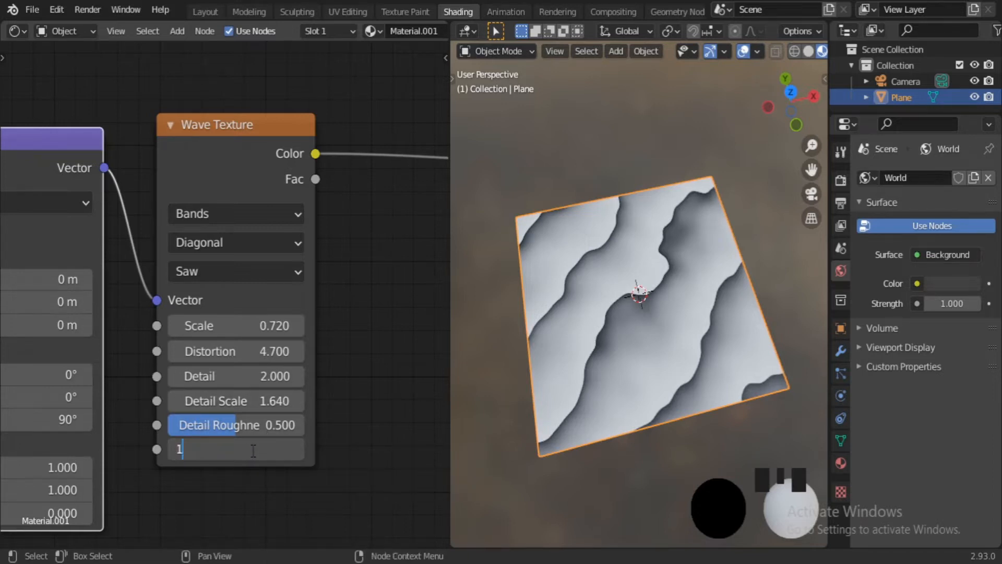
left_click(253, 450)
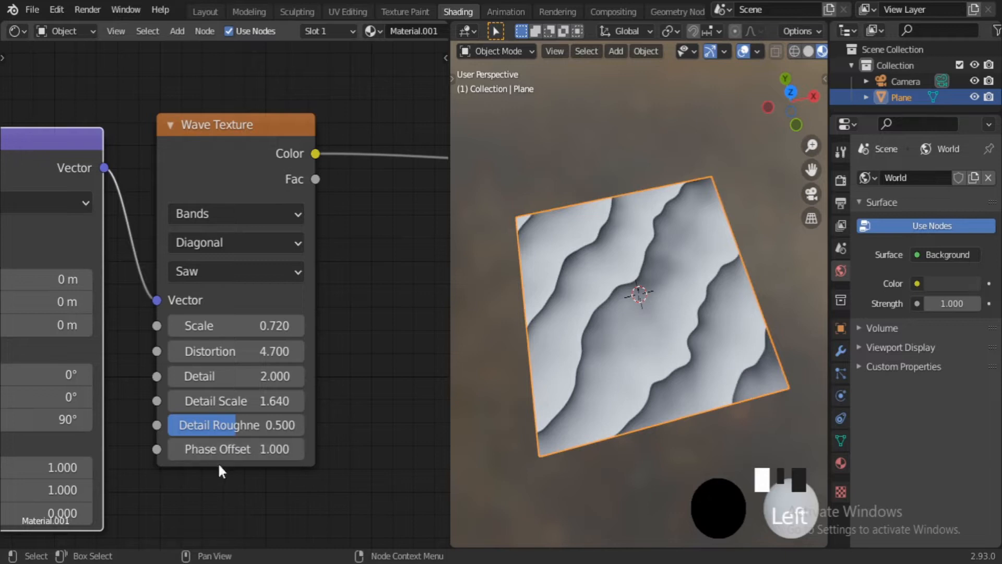
- Try a different Phase Offset on the Wave Texture, down to -6.3, and restore it to 1
mouse_move(220, 449)
left_mouse_down()
mouse_move(527, 449)
mouse_move(234, 452)
left_mouse_up()
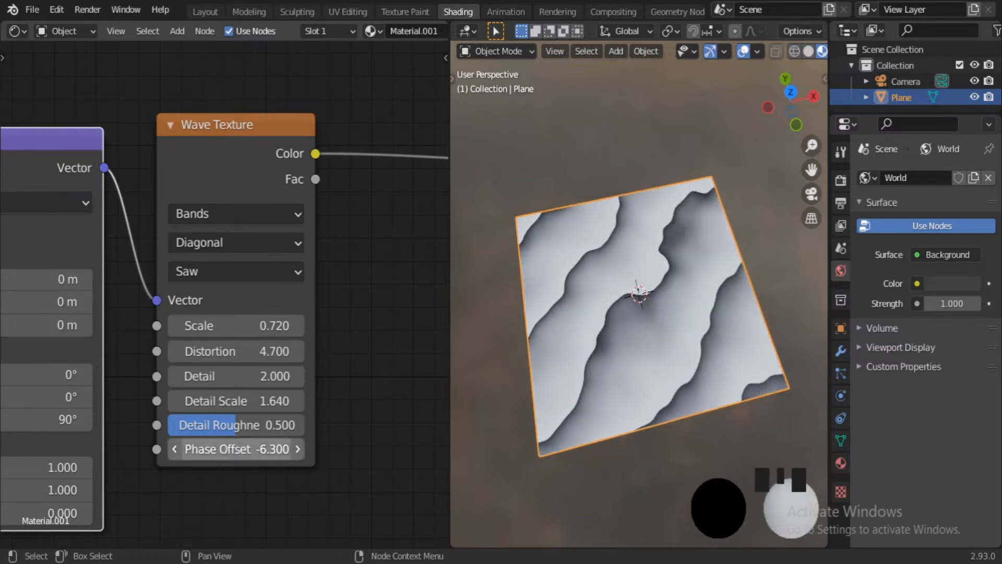
left_click(234, 452)
type("1")
left_click(232, 451)
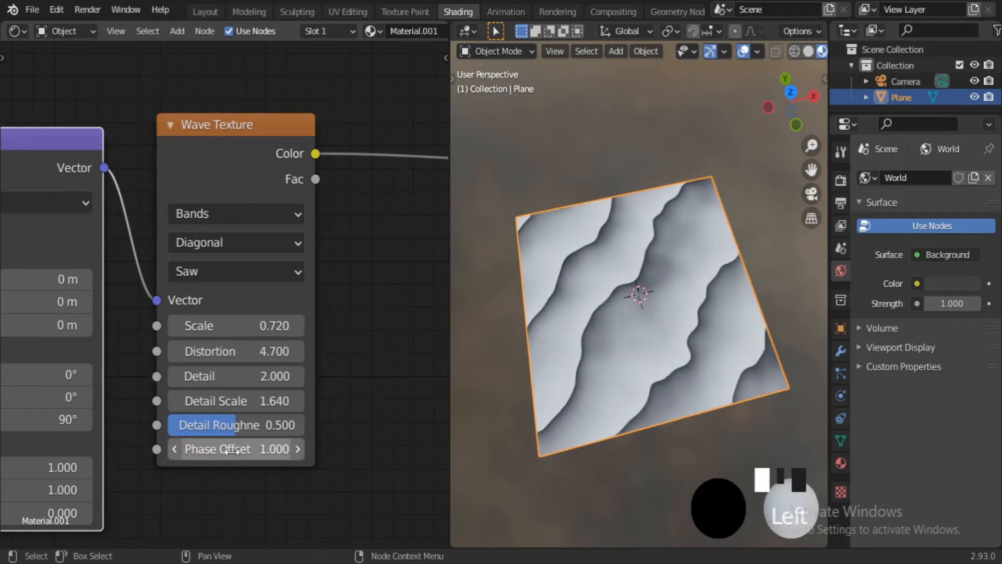
- Widen the node editor area by moving its border toward the 3D viewport
scroll(306, 315, "down", 2)
middle_click_drag(306, 315, 210, 332)
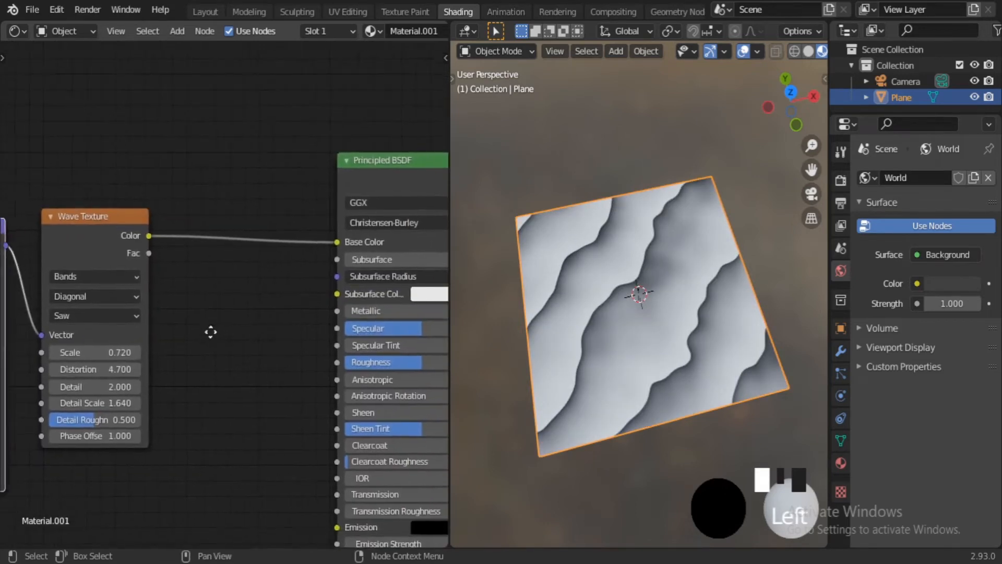
scroll(210, 332, "up", 1)
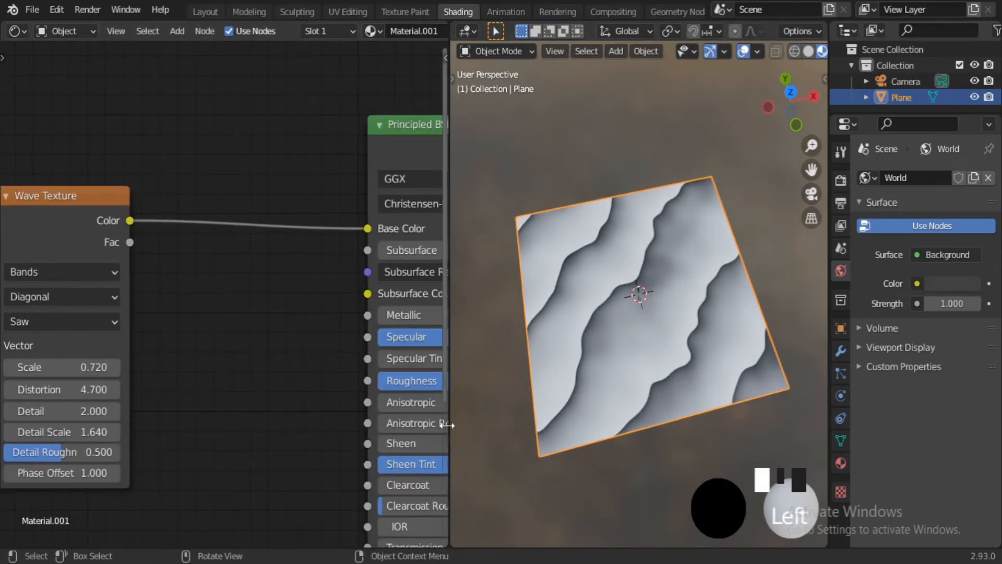
left_click_drag(499, 426, 498, 405)
- Add a ColorRamp node and insert it on the link between the Wave Texture's Color output and Base Color
middle_click_drag(263, 50, 257, 261)
scroll(250, 225, "down", 3)
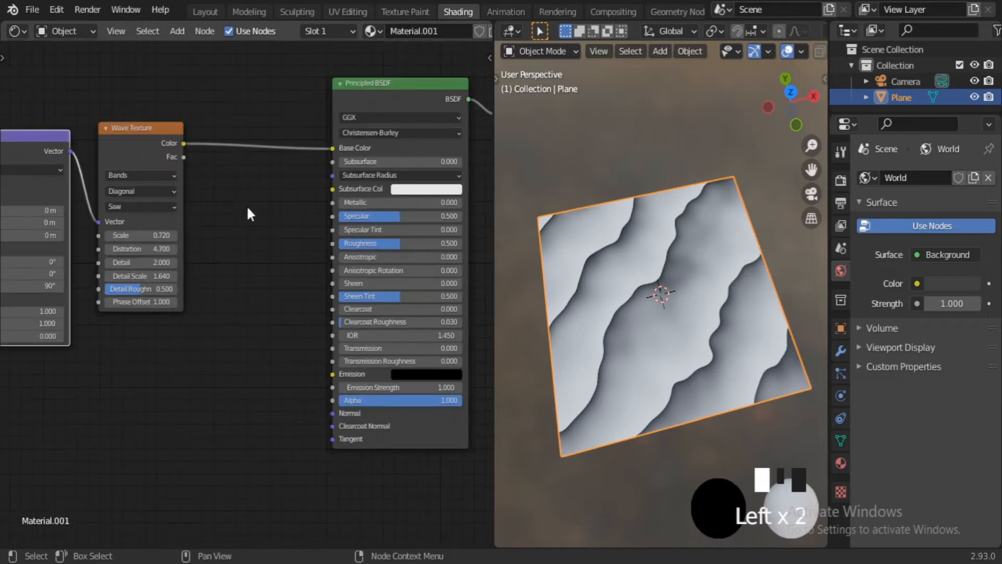
middle_click_drag(247, 205, 381, 313)
scroll(316, 314, "up", 3)
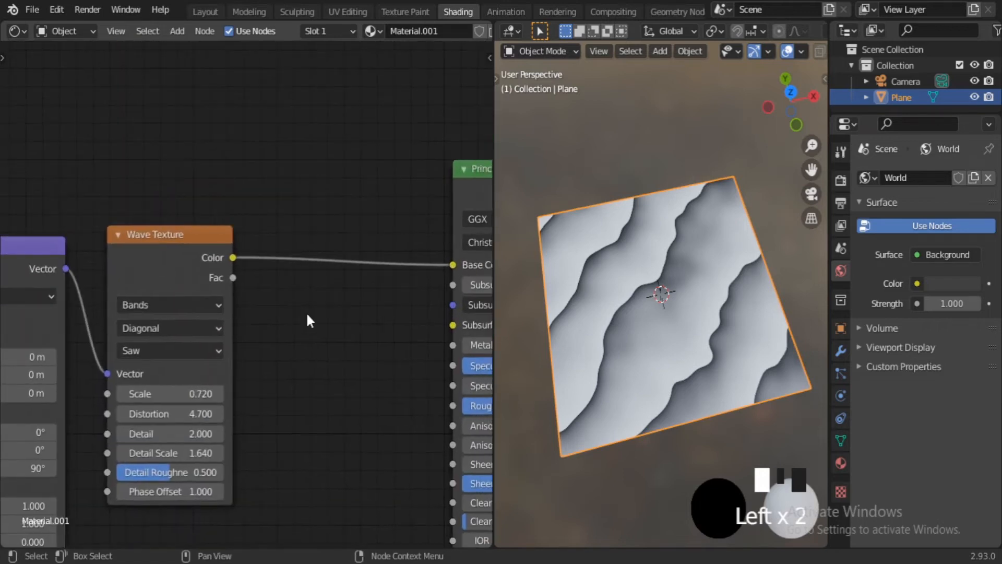
key("shift+a")
type("c")
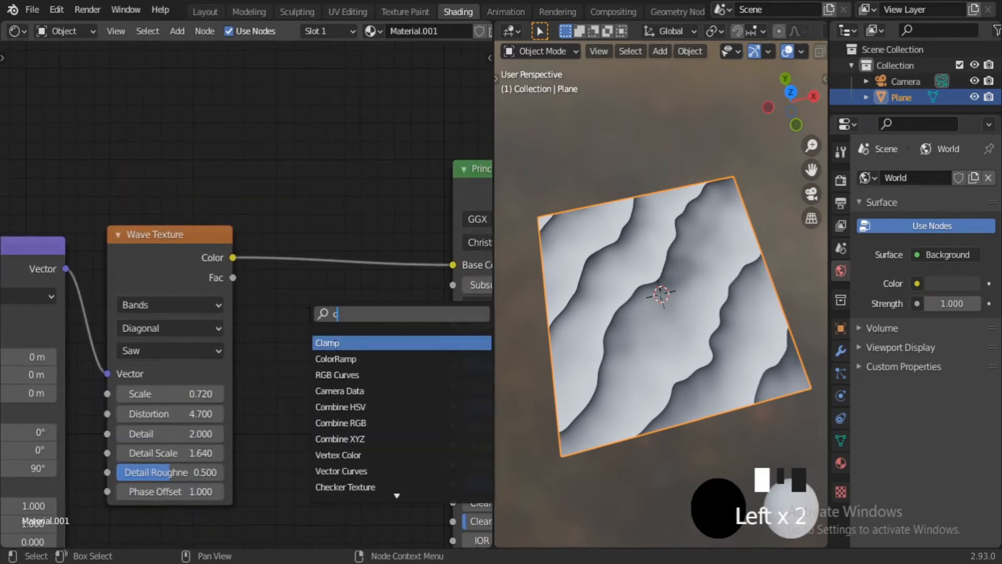
key("Return")
left_click(315, 206)
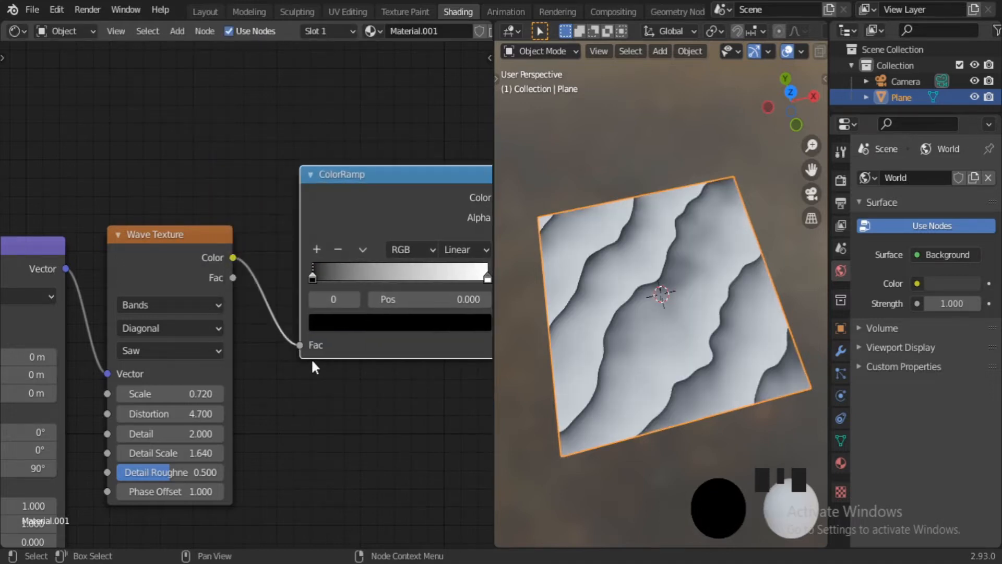
- Set the ColorRamp's interpolation to B-Spline
scroll(333, 359, "up", 1)
middle_click_drag(333, 358, 187, 400)
left_click(334, 285)
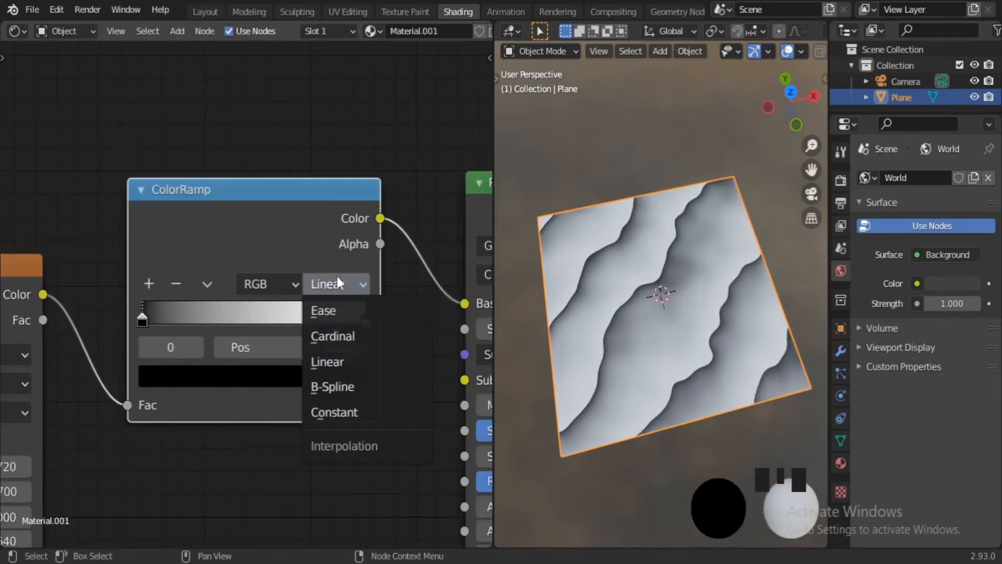
left_click(337, 385)
scroll(273, 455, "up", 1)
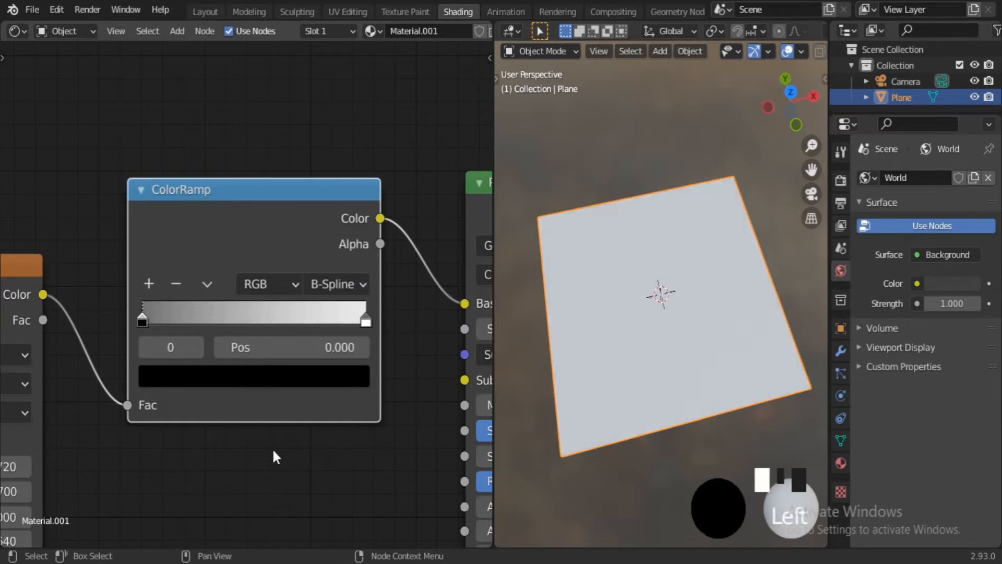
mouse_move(259, 453)
middle_mouse_down()
mouse_move(273, 454)
mouse_move(260, 444)
middle_mouse_up()
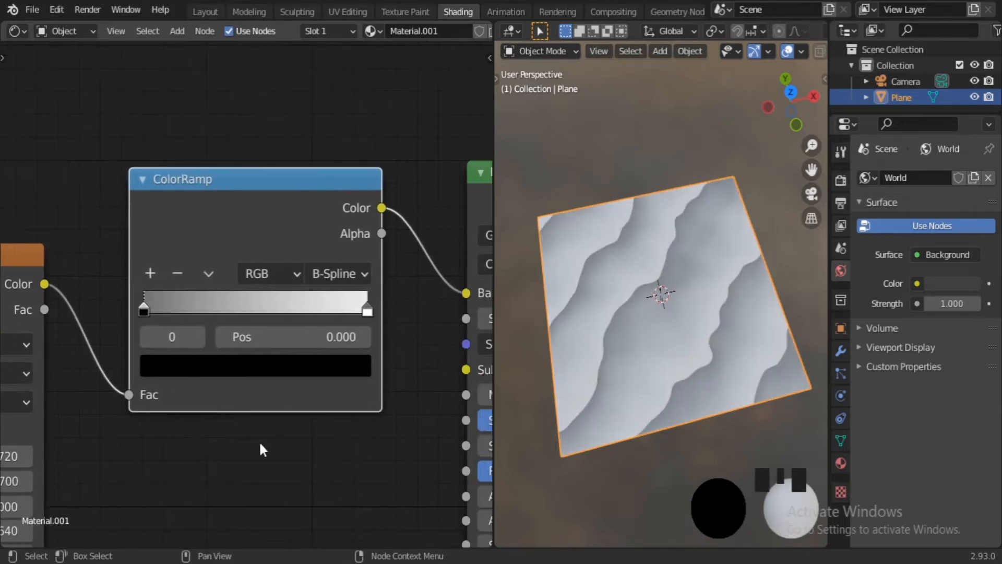
- Move the ColorRamp's black stop to about 0.409 and add a grey middle stop at about 0.673
left_click_drag(146, 312, 241, 314)
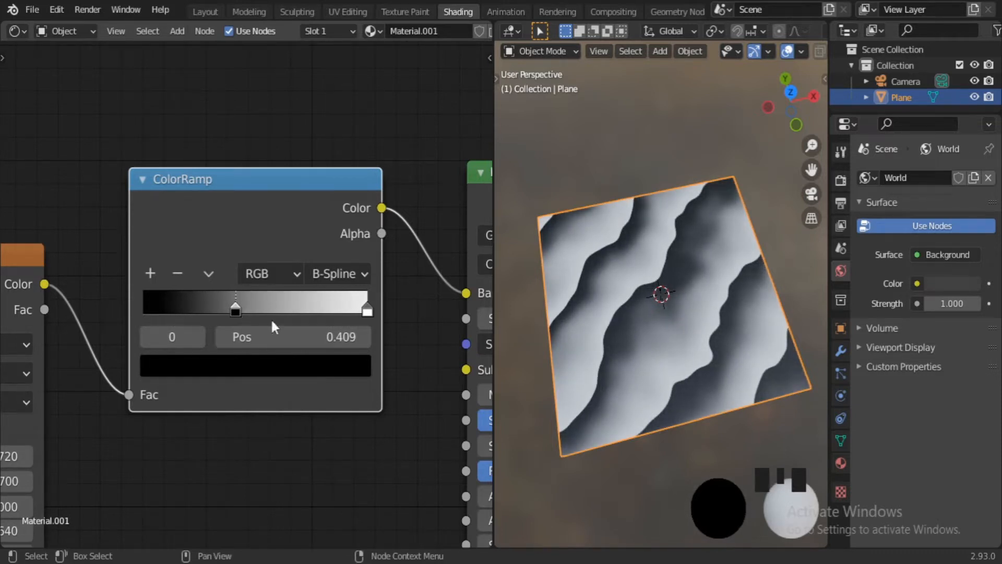
middle_click_drag(301, 437, 301, 454)
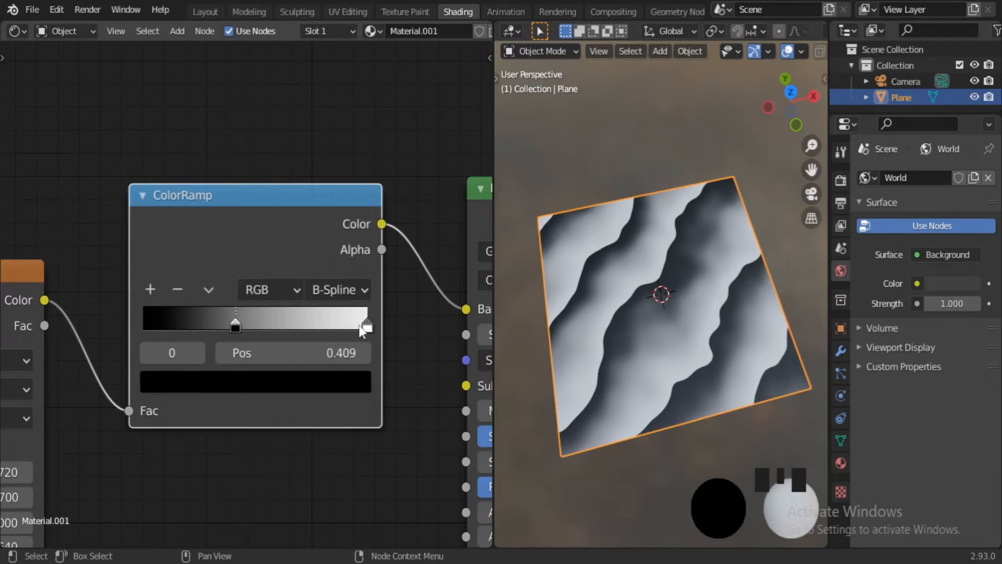
mouse_move(363, 328)
left_mouse_down()
mouse_move(214, 328)
mouse_move(393, 328)
left_mouse_up()
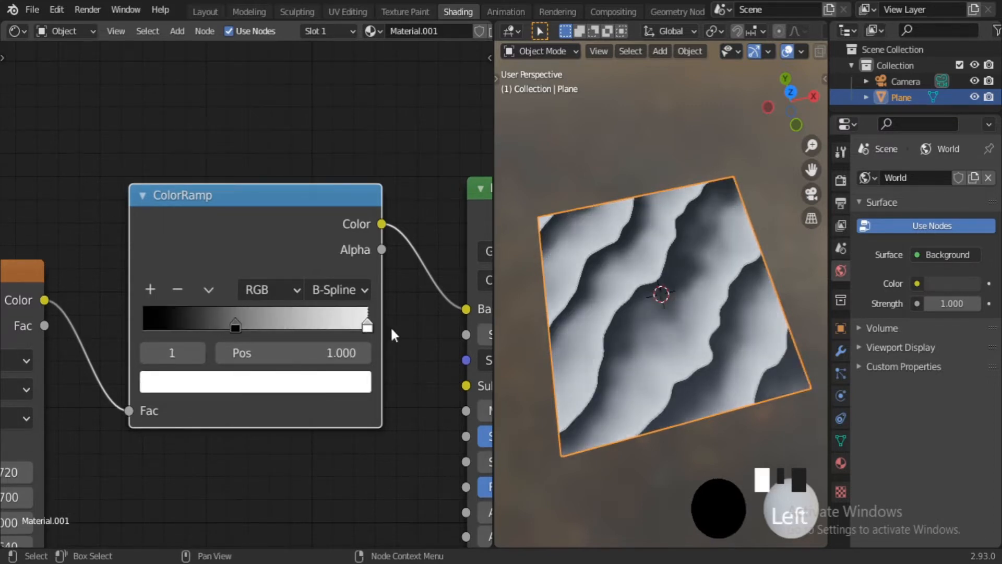
left_click(149, 291)
left_click_drag(301, 326, 293, 328)
- Change the ColorRamp's white end stop at position 1.000 to a bright cyan
left_click(366, 328)
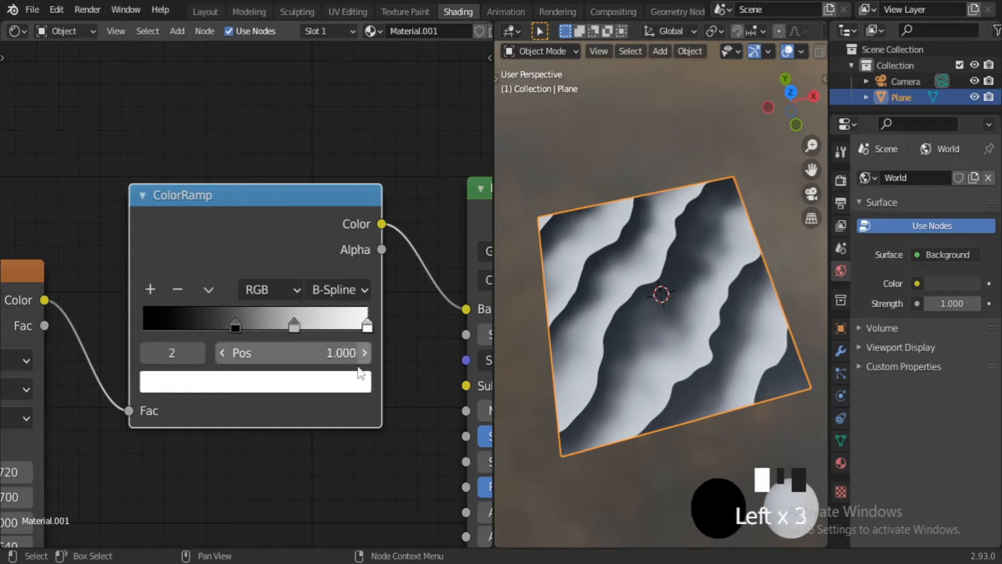
left_click(347, 381)
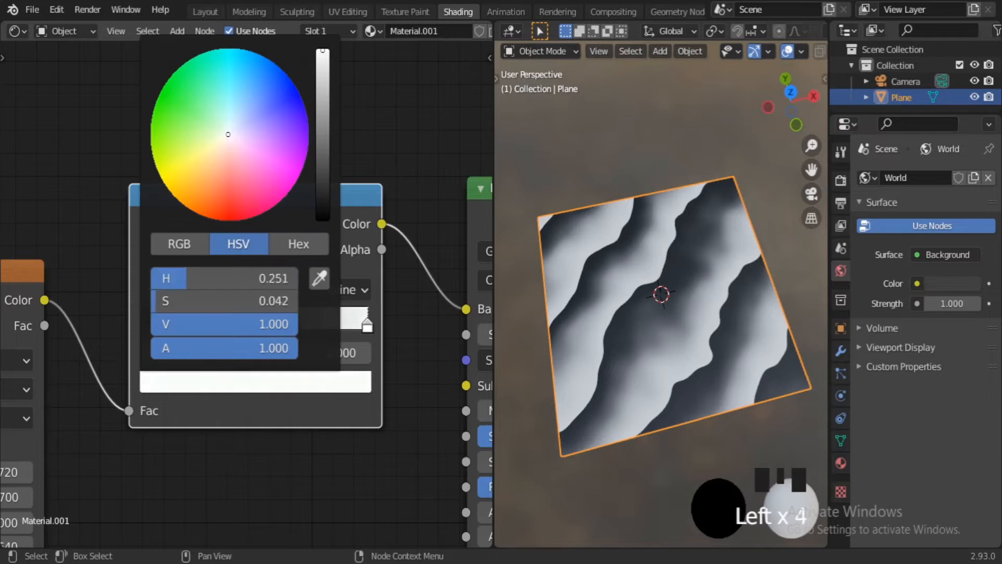
left_click_drag(231, 49, 230, 74)
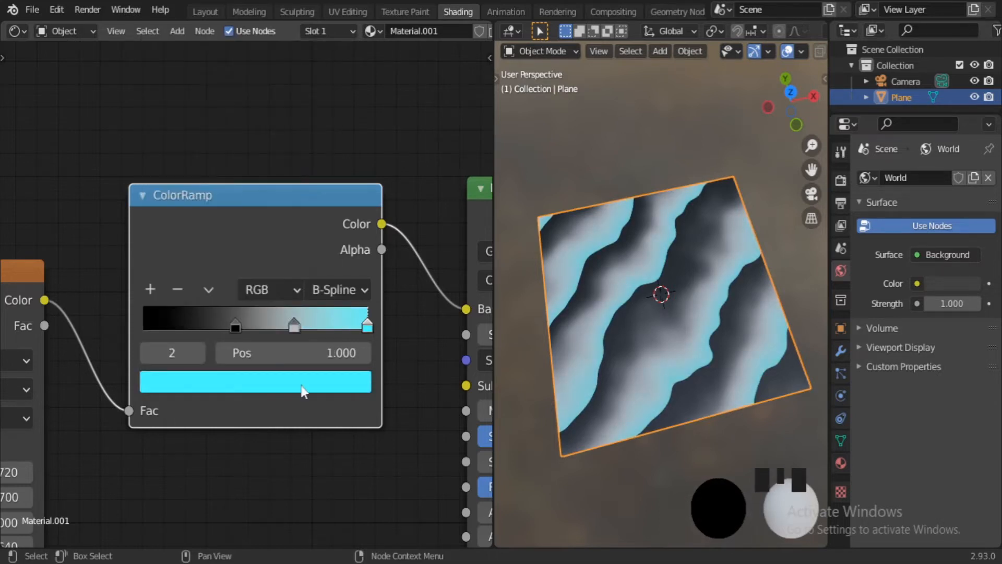
- Darken the ColorRamp's middle stop to a dark grey and reselect the cyan end stop
left_click(295, 325)
left_click(288, 381)
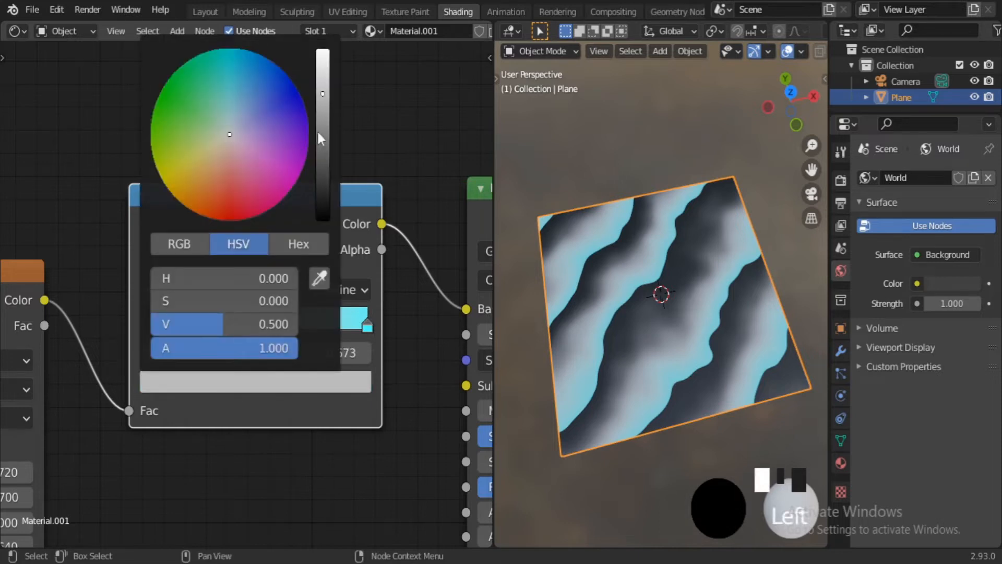
left_click_drag(321, 139, 324, 176)
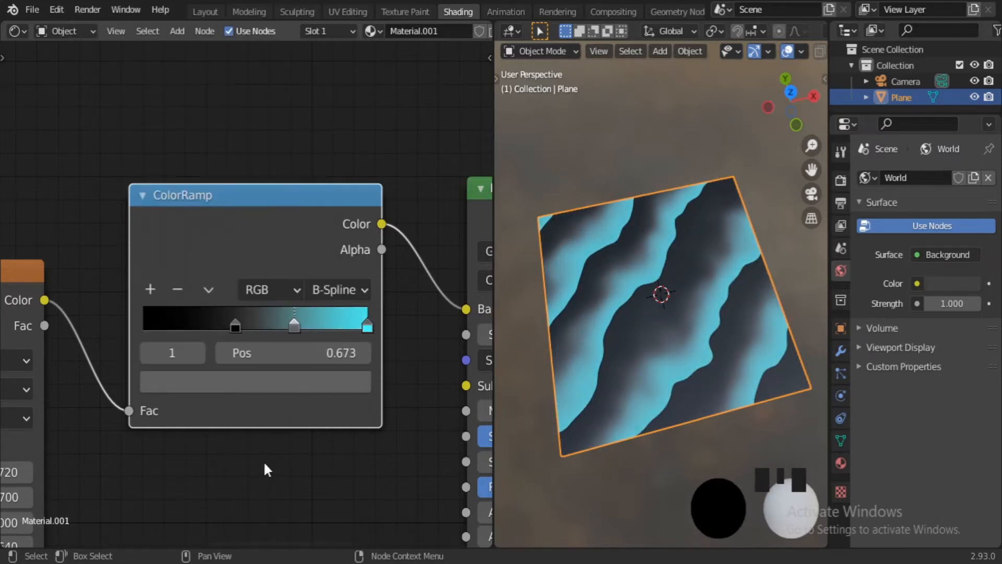
left_click(365, 327)
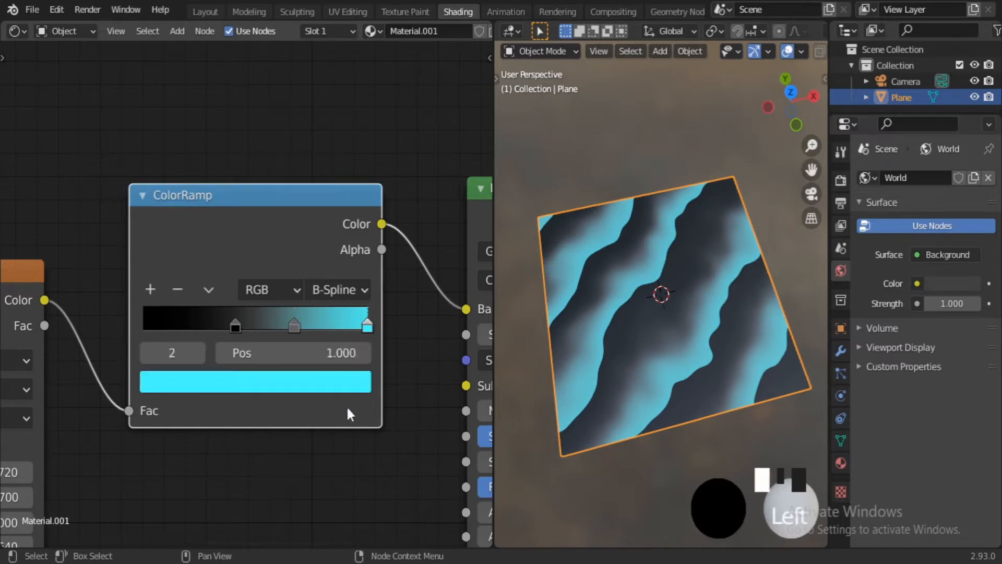
- Move the Principled BSDF and Material Output nodes together away from the ColorRamp to make room between them
scroll(346, 408, "down", 3)
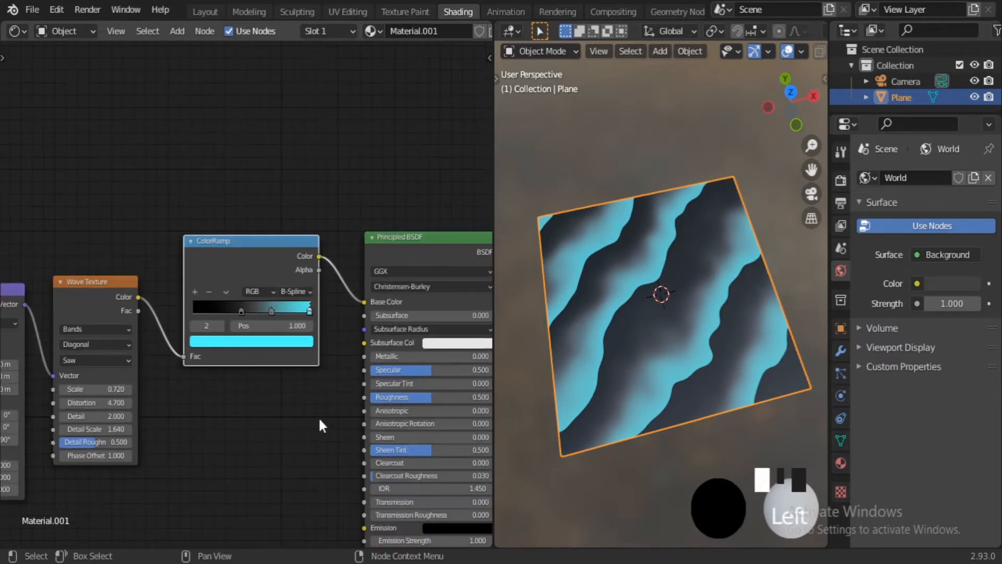
middle_click_drag(349, 452, 252, 339)
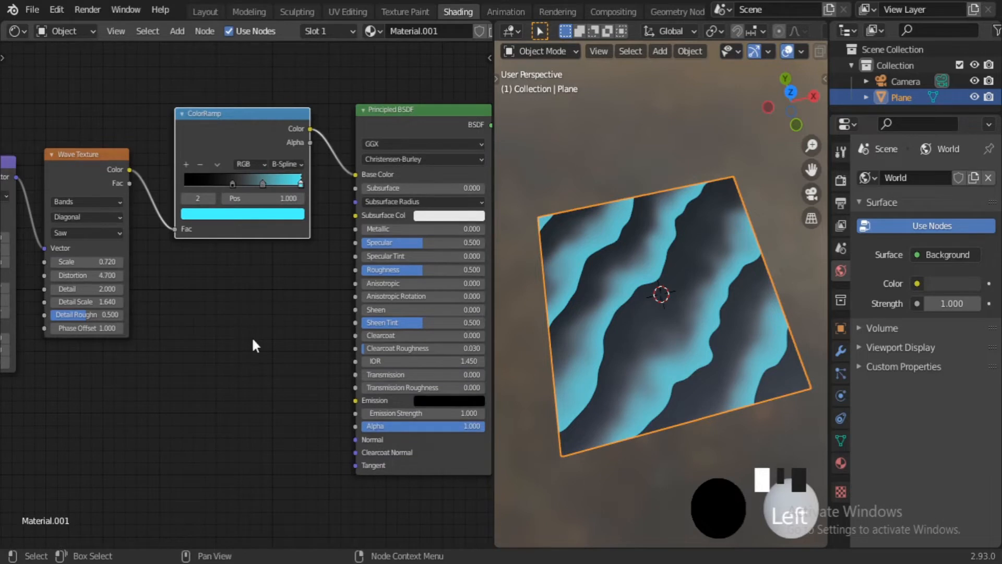
scroll(239, 349, "down", 3)
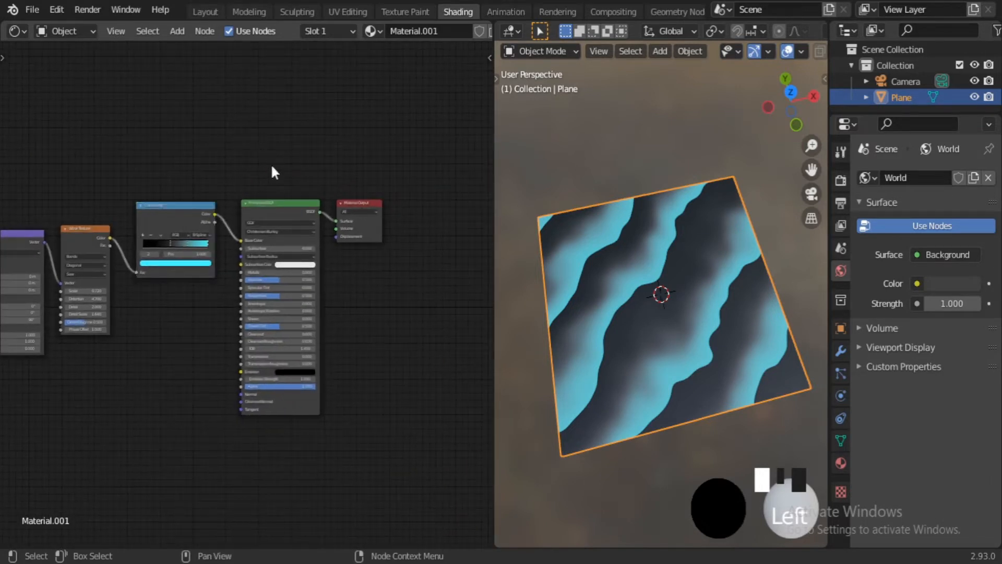
left_click_drag(264, 143, 389, 410)
key("g")
left_click(429, 417)
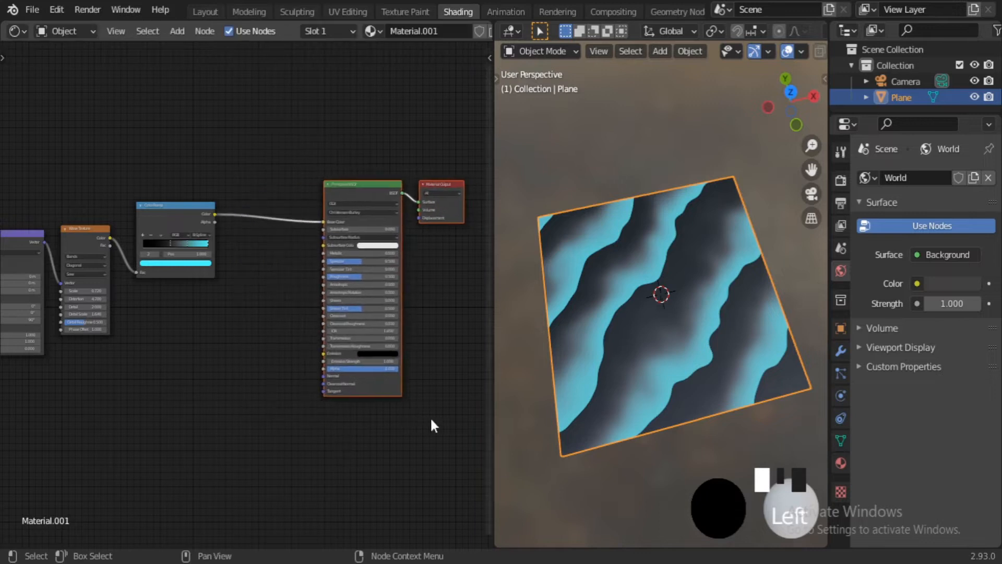
- Add a second ColorRamp node below the first one
scroll(227, 375, "up", 3)
scroll(245, 365, "up", 1)
key("shift+a")
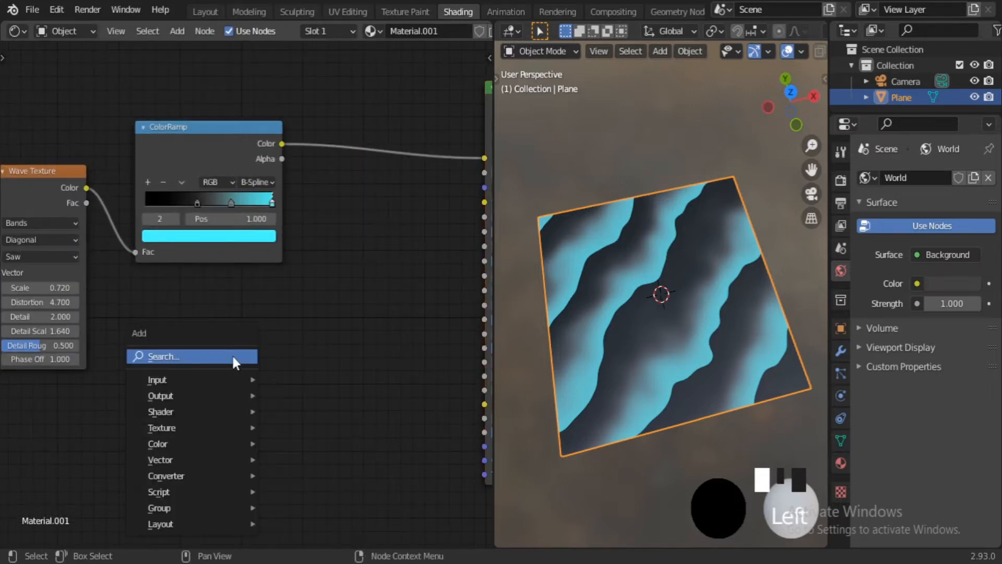
left_click(232, 354)
type("c")
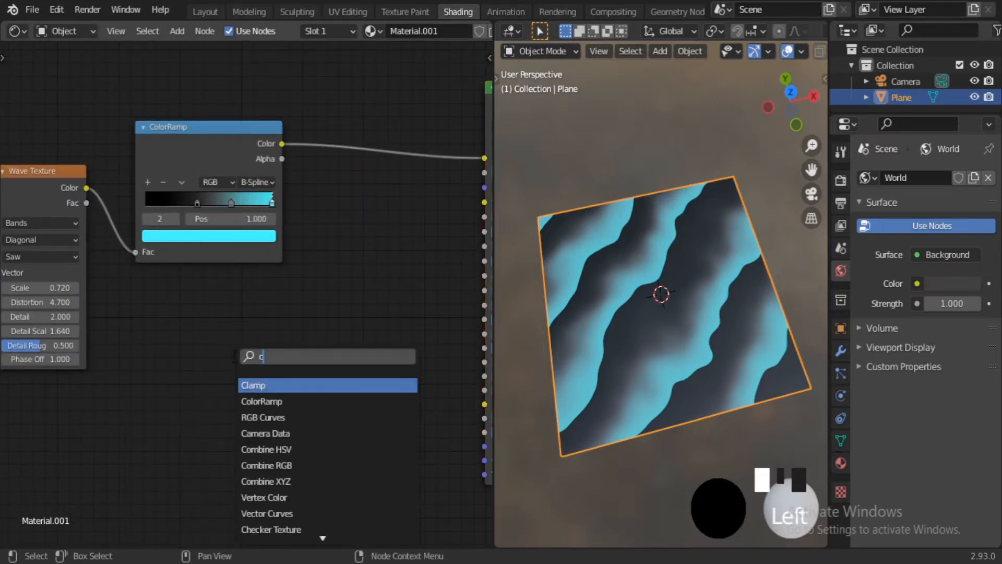
left_click(264, 401)
left_click(173, 398)
middle_click_drag(354, 423, 378, 357)
- Link the Wave Texture to the second ColorRamp's Fac input and that ramp's Color output to the Principled BSDF's Emission Strength
scroll(250, 297, "up", 3)
left_click_drag(73, 75, 139, 448)
middle_click_drag(330, 468, 151, 434)
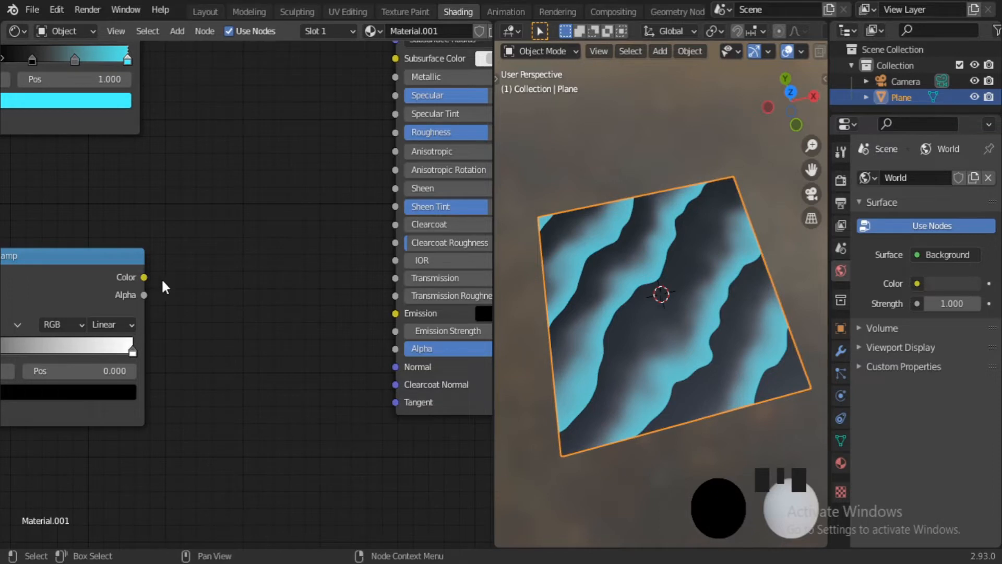
scroll(152, 288, "up", 2)
scroll(171, 313, "down", 1)
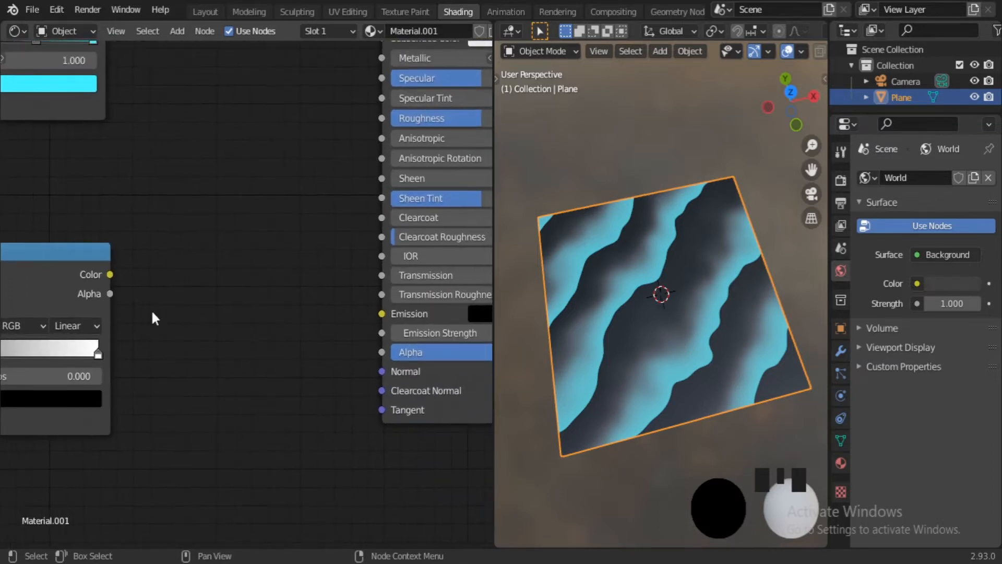
left_click_drag(111, 273, 382, 333)
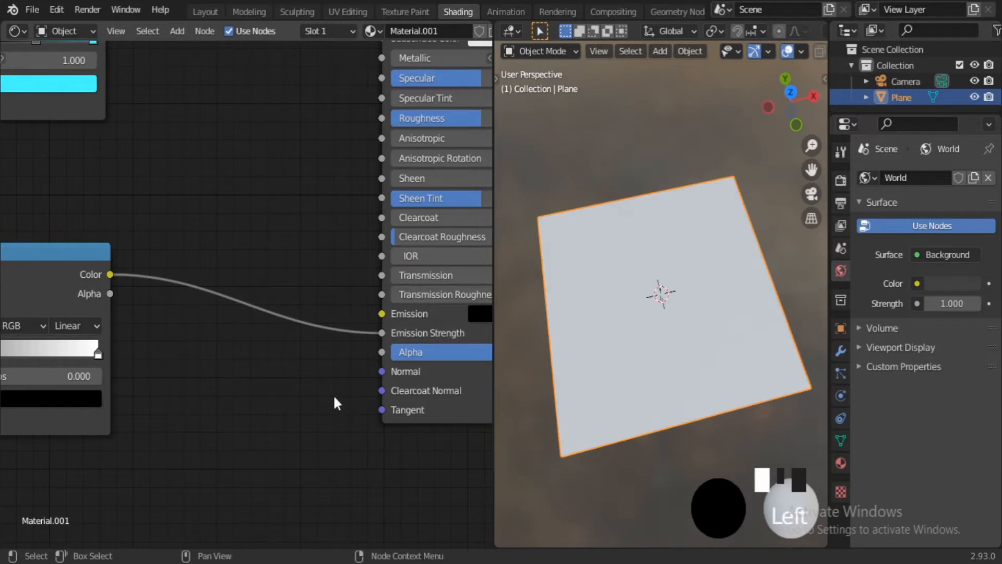
- Switch the 3D viewport to rendered shading, set the render engine to Cycles and deselect the plane
scroll(804, 51, "down", 4)
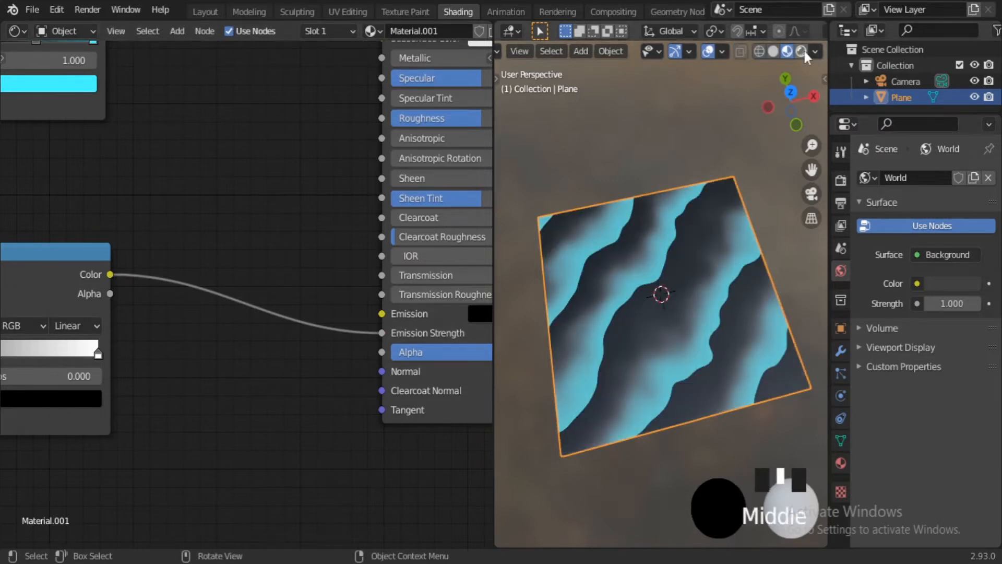
left_click(802, 50)
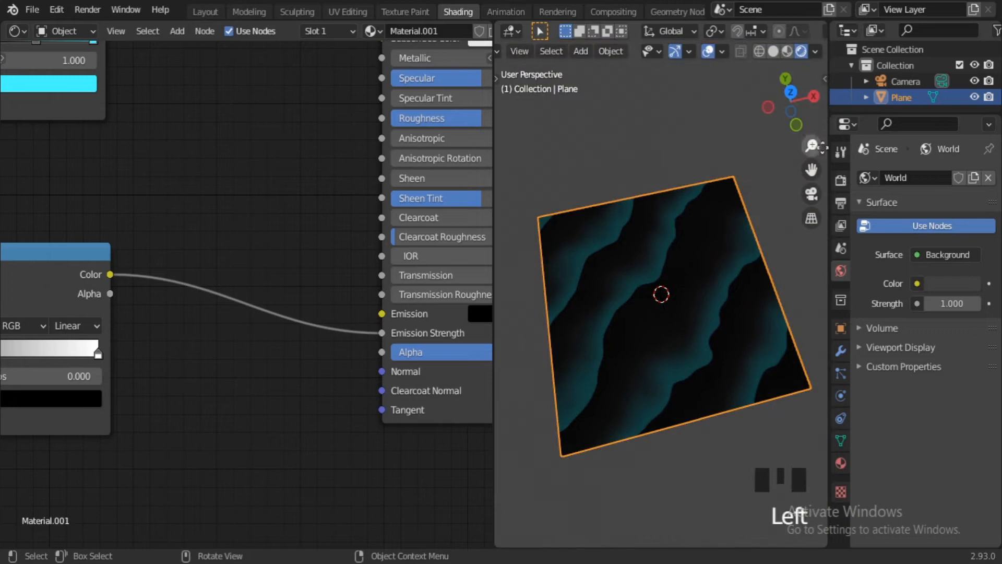
left_click(842, 182)
left_click(942, 177)
left_click(962, 228)
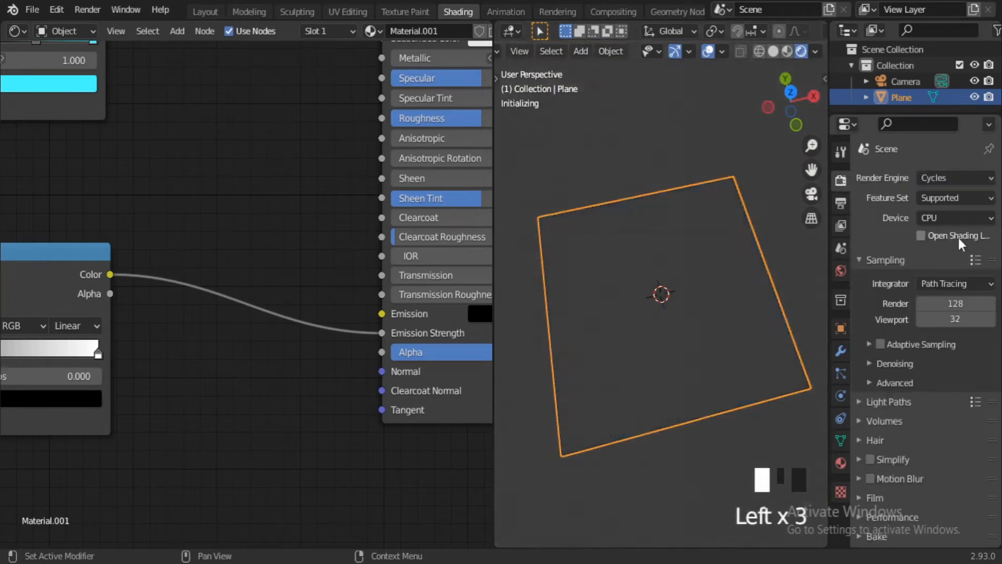
left_click(546, 465)
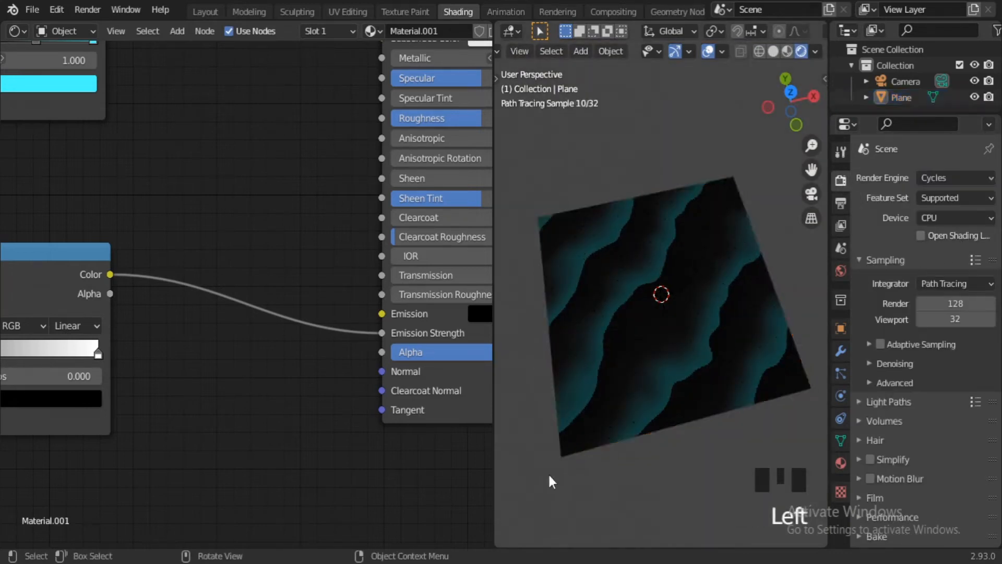
- Insert a Math node on the link between the second ColorRamp and Emission Strength, with its operation set to Multiply
left_click(236, 343)
key("shift+a")
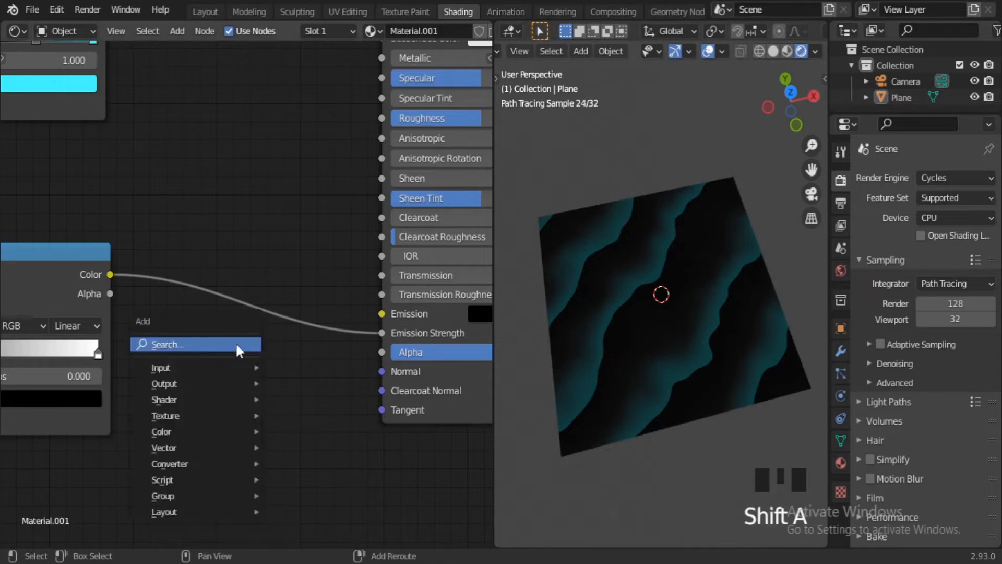
left_click(236, 342)
type("math")
key("Return")
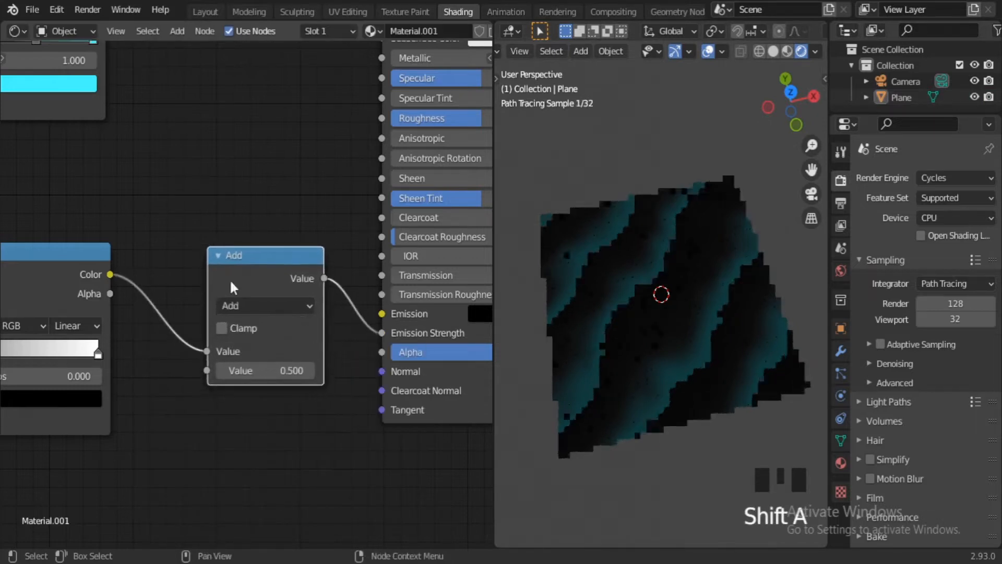
left_click(239, 303)
left_click(239, 303)
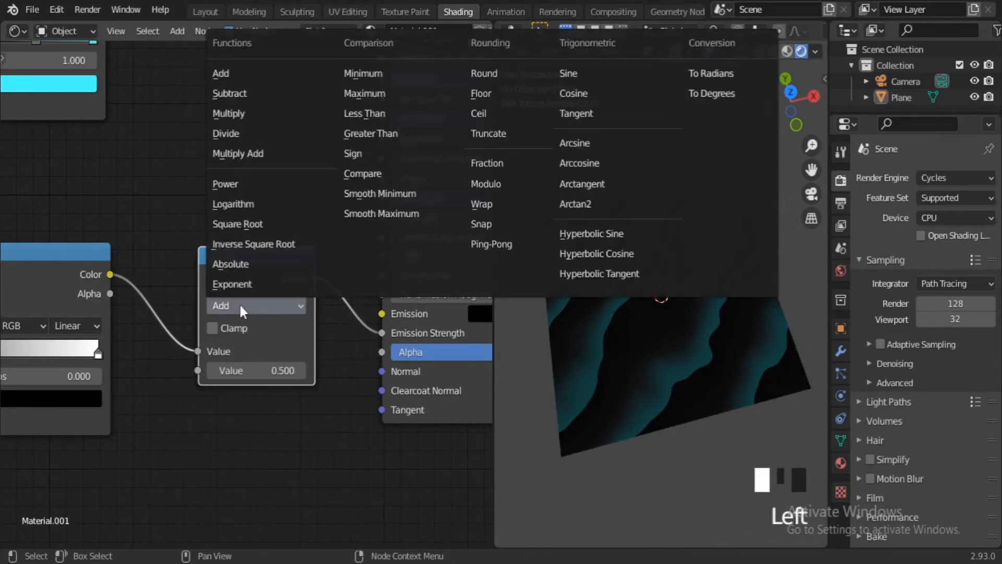
left_click(246, 112)
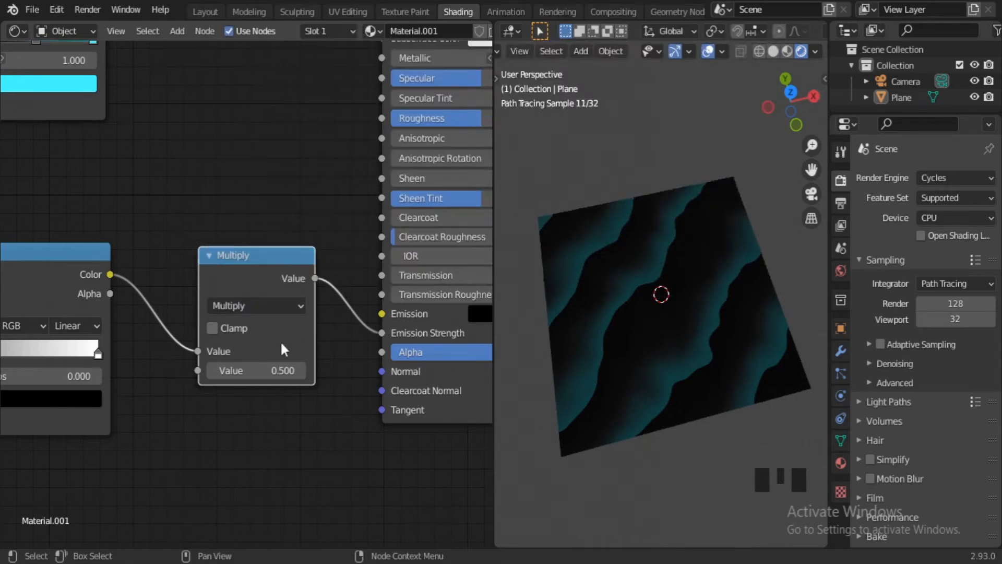
- Set the Multiply node's second value to 5
left_click_drag(274, 370, 397, 370)
left_click(282, 370)
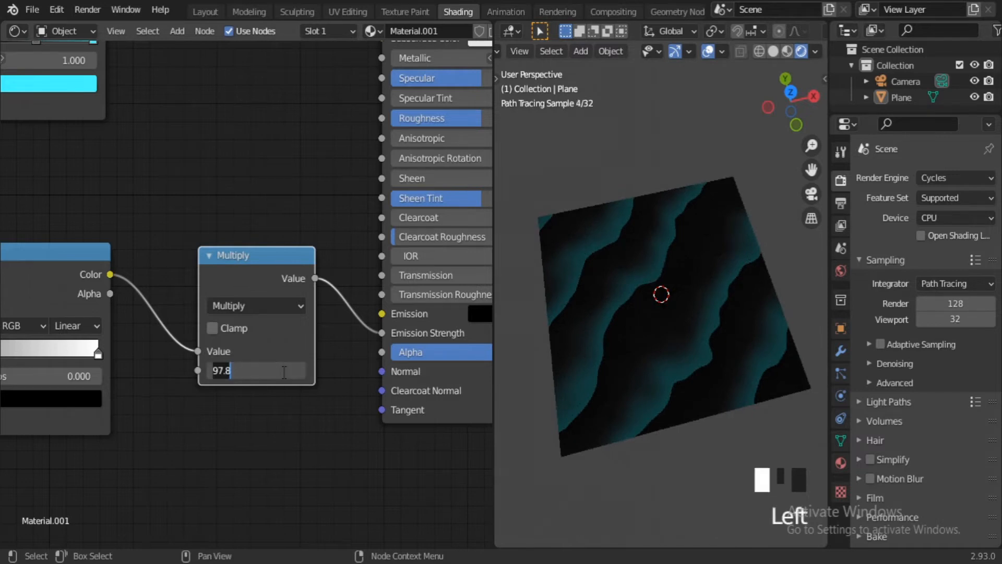
type("5")
key("Return")
- Set the Principled BSDF's Emission color to white by raising its V value to 1.000
middle_click_drag(124, 537, 373, 416)
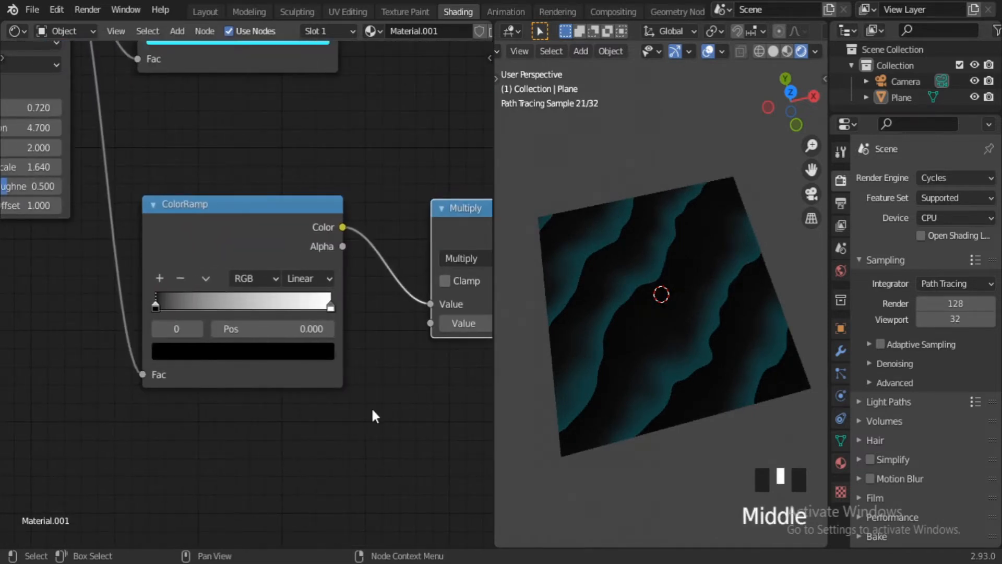
scroll(292, 394, "up", 2)
middle_click_drag(307, 425, 295, 501)
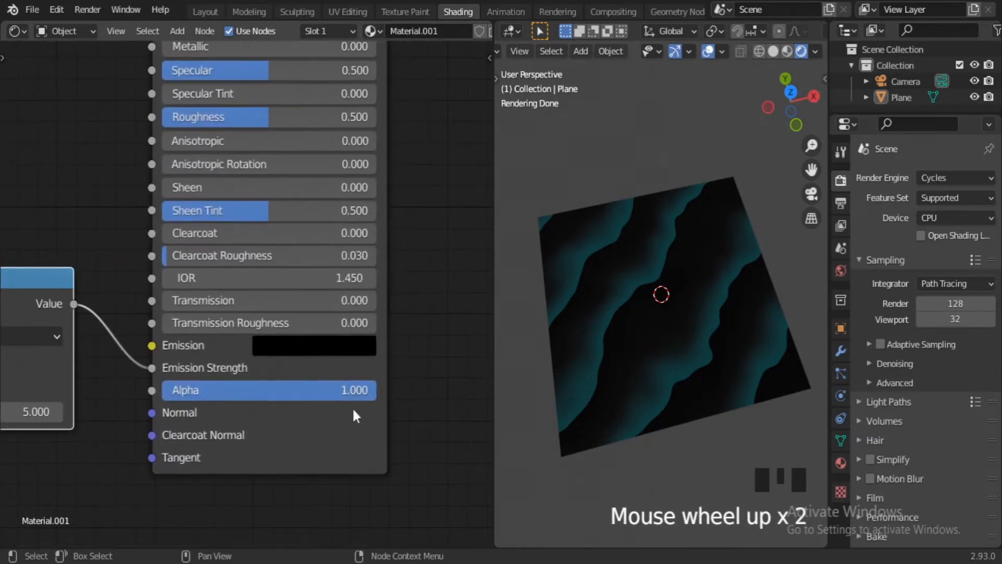
scroll(354, 409, "down", 4)
middle_click_drag(353, 409, 355, 490)
scroll(356, 489, "up", 2)
left_click(338, 433)
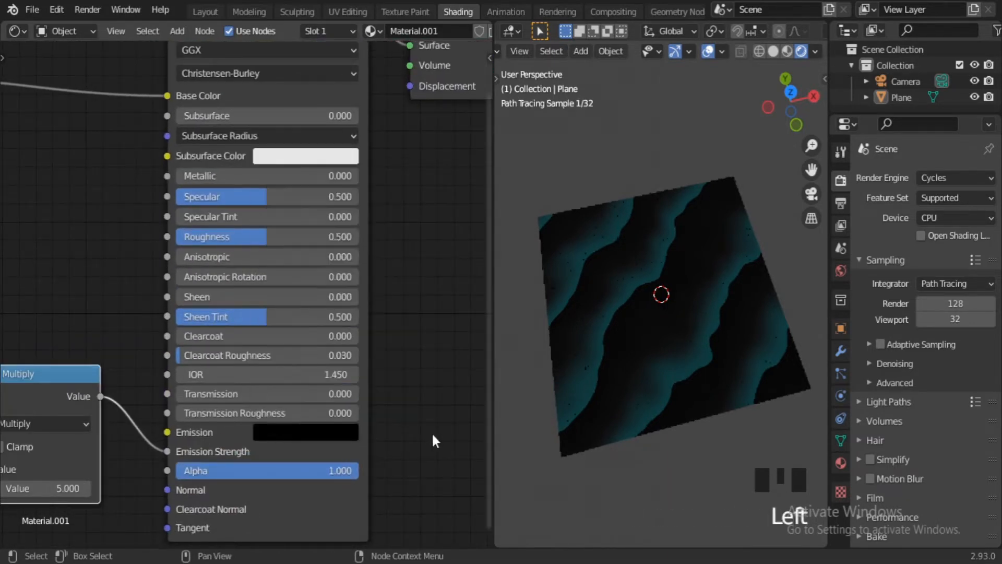
scroll(433, 440, "up", 2)
left_click(365, 452)
left_click(423, 216)
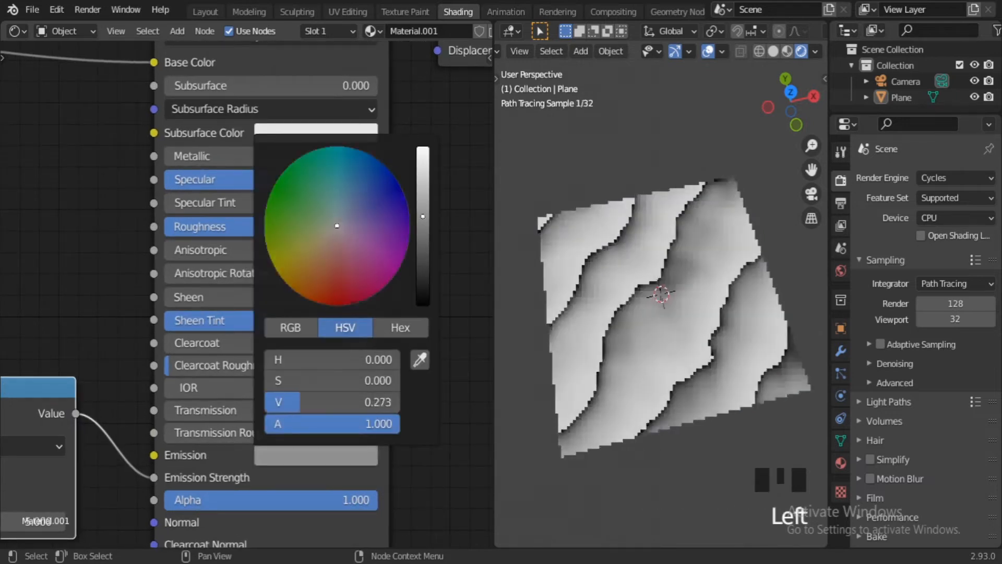
left_click_drag(423, 216, 427, 147)
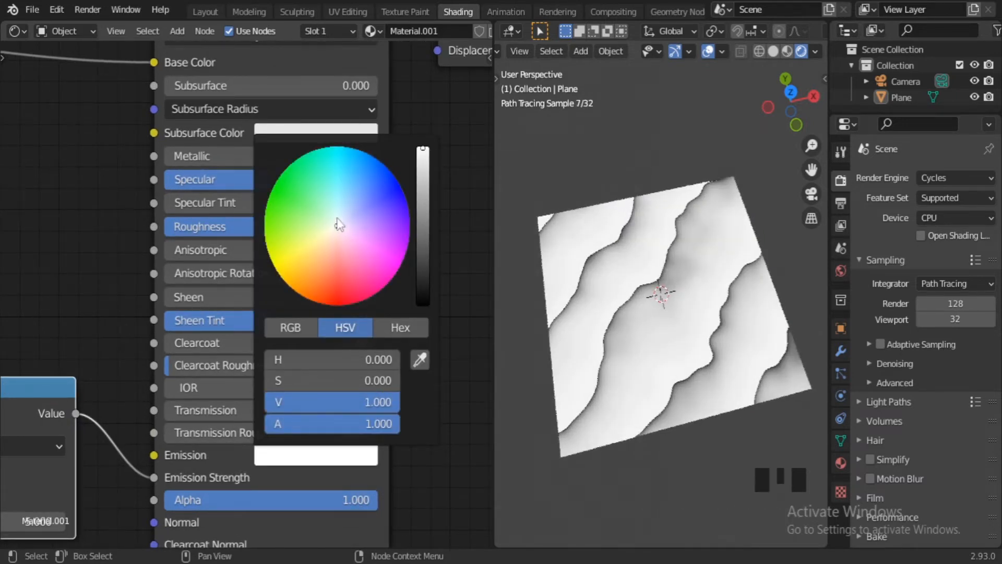
- Set the Principled BSDF's Emission color to a saturated cyan and its Roughness to 0.695
left_click_drag(339, 225, 340, 147)
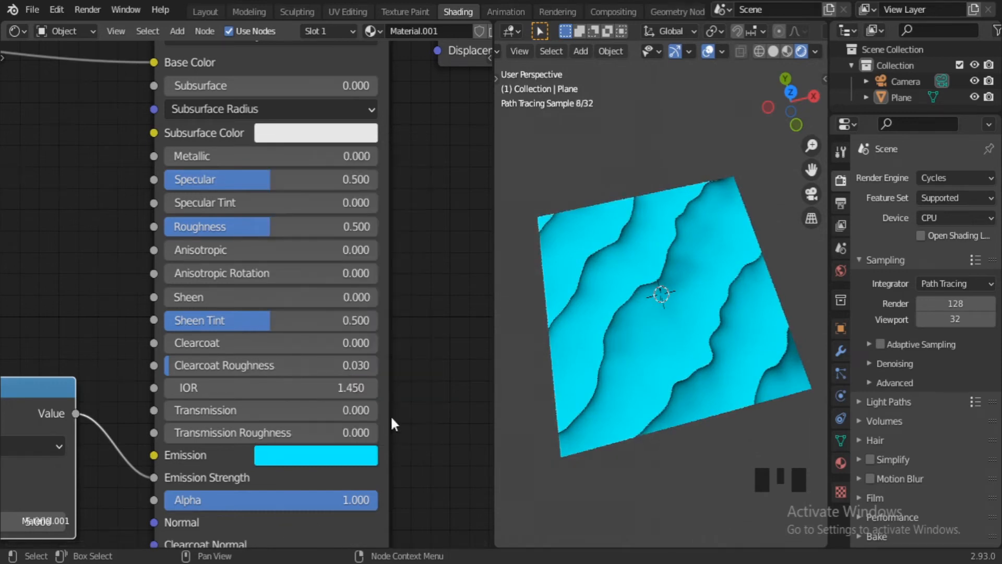
scroll(389, 408, "down", 2)
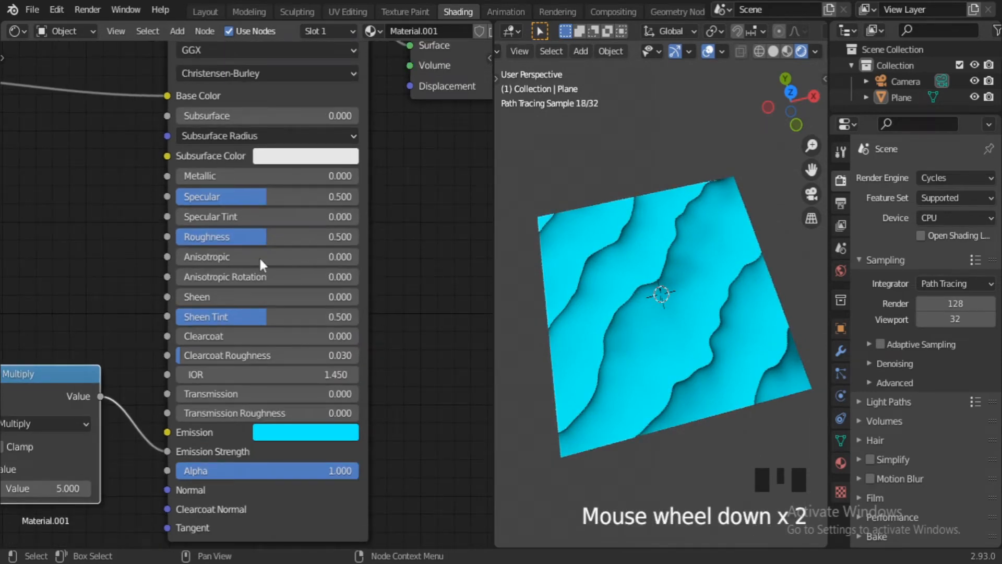
left_click_drag(261, 237, 359, 234)
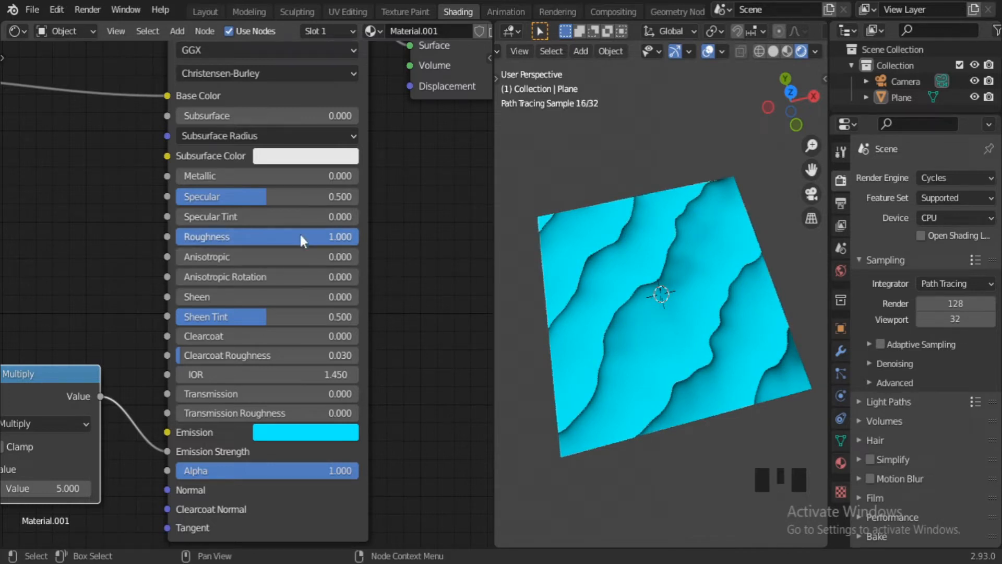
left_click_drag(354, 237, 305, 237)
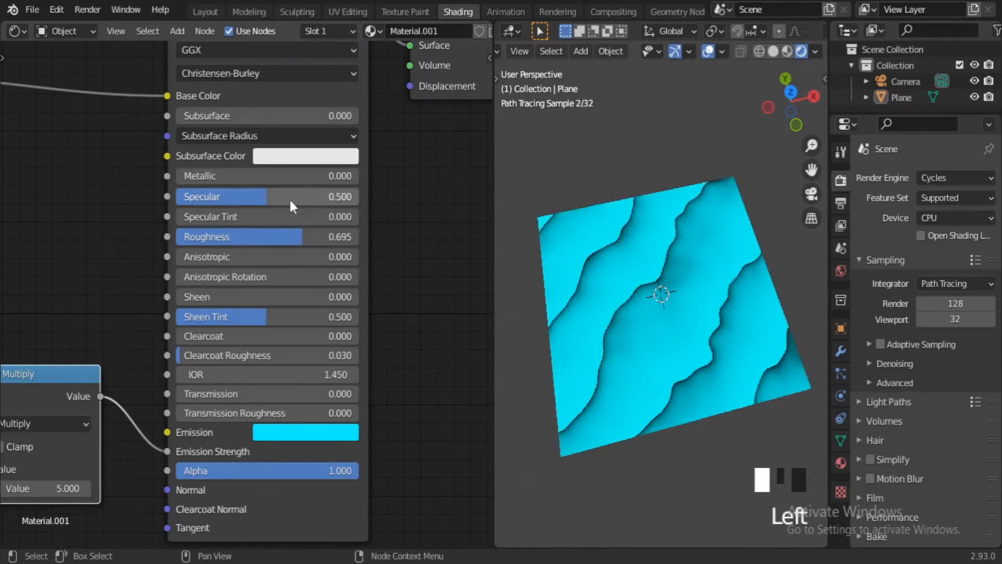
- Raise the Principled BSDF's Specular to 1.000 and nudge its Roughness slightly higher, to about 0.7
left_click_drag(289, 199, 360, 197)
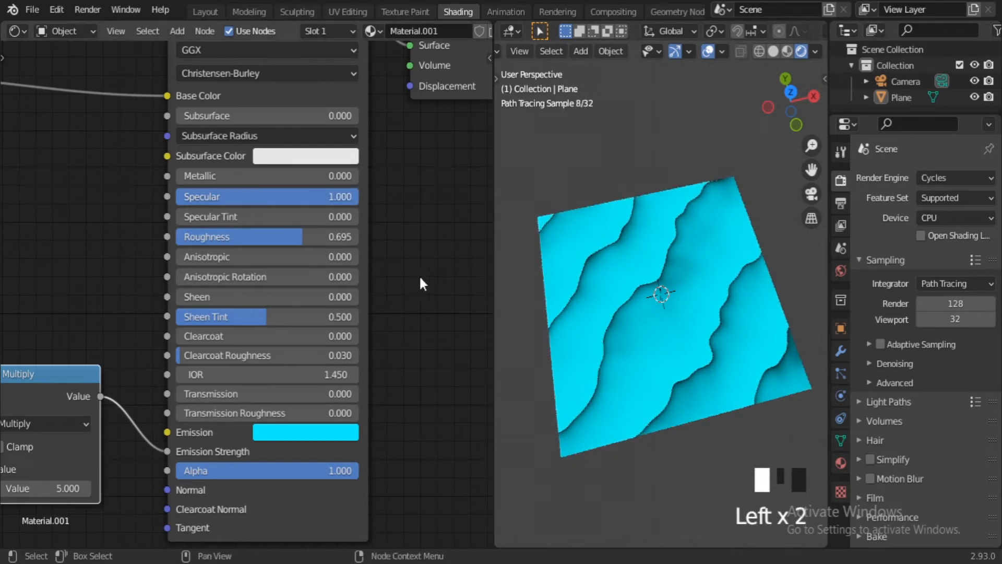
scroll(415, 269, "down", 2)
middle_click_drag(415, 270, 414, 334)
scroll(414, 334, "up", 5)
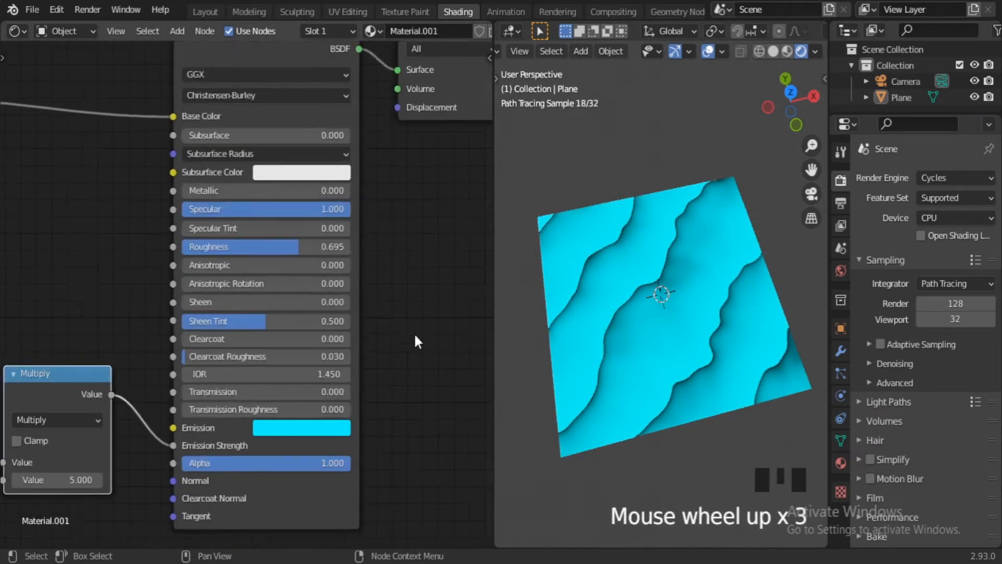
left_click_drag(314, 243, 321, 242)
- Try the black stop of the ColorRamp feeding the Multiply node at position 0.259 and return it to 0.000
middle_click_drag(141, 338, 127, 141)
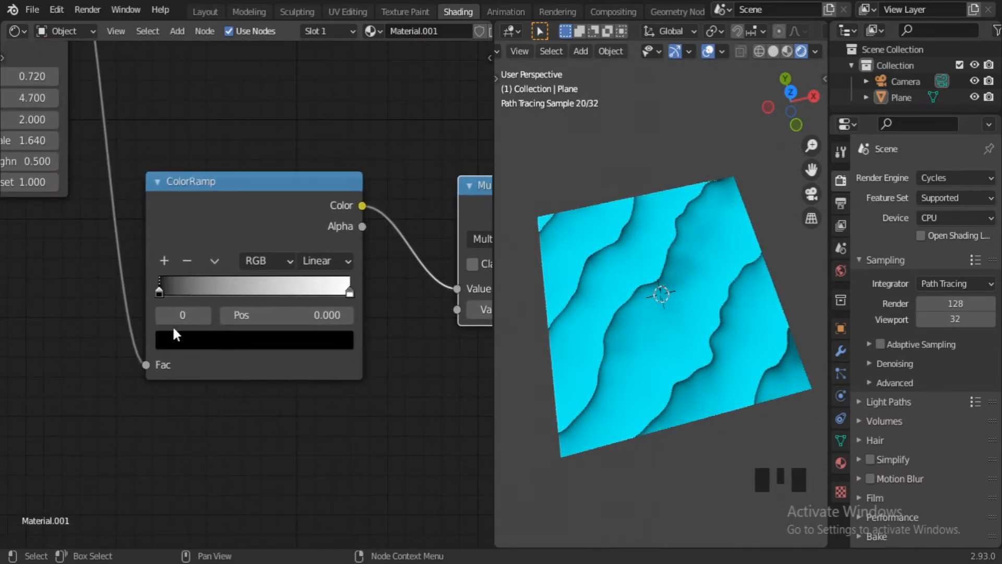
middle_click_drag(177, 393, 169, 416)
scroll(230, 456, "up", 2)
middle_click_drag(230, 455, 224, 475)
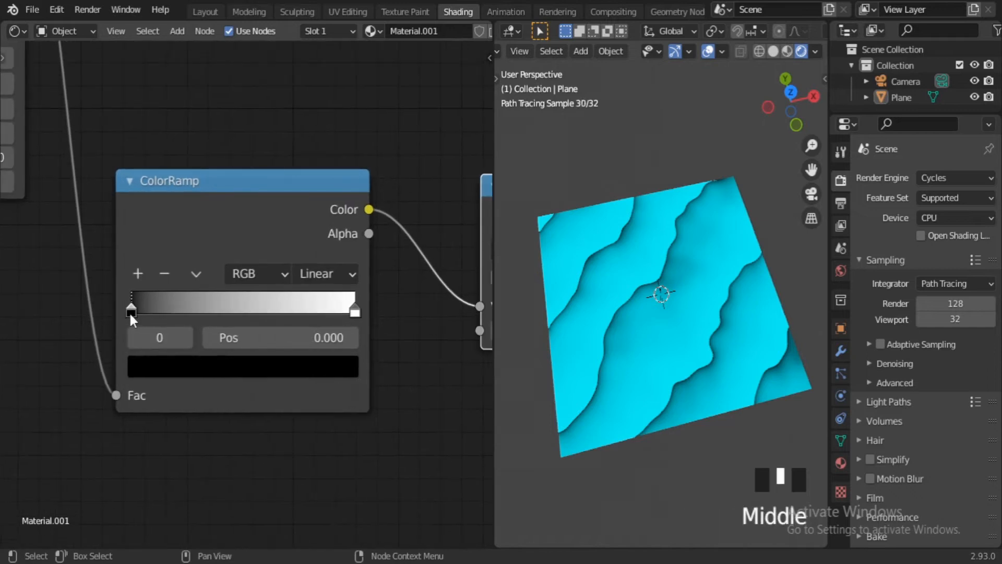
left_click_drag(130, 313, 190, 313)
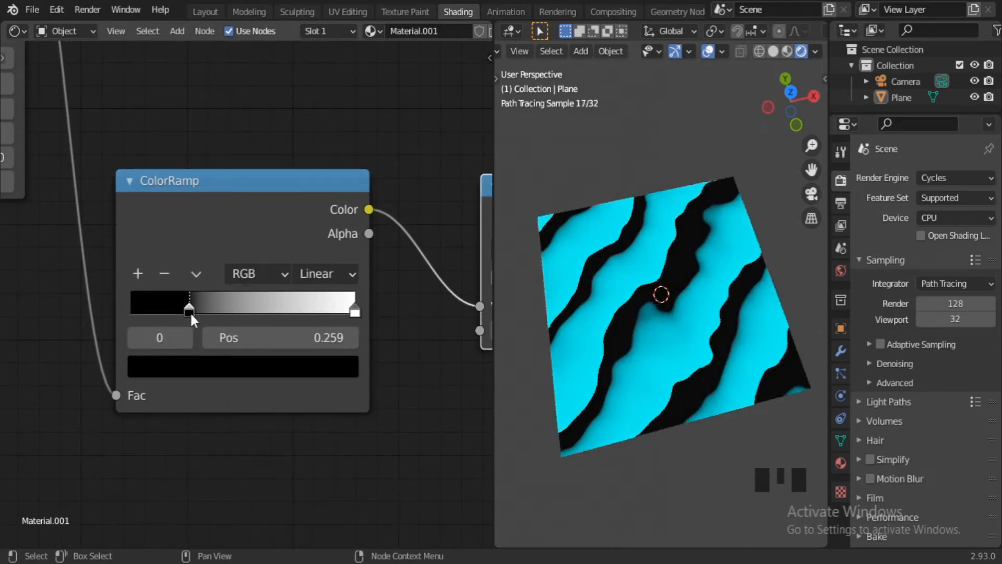
left_click_drag(190, 311, 69, 302)
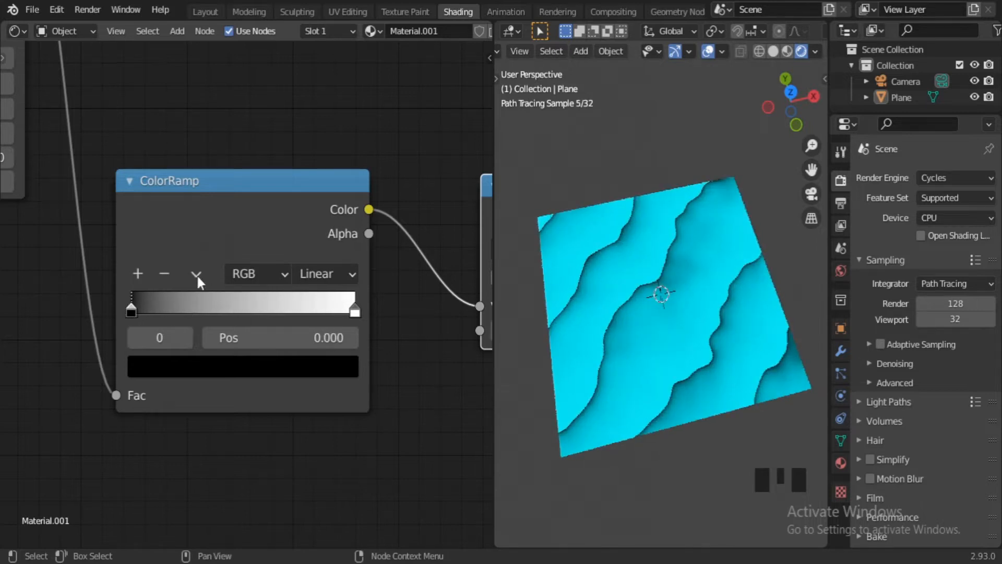
- Add a third stop to the emission ColorRamp at position 0.750 and view the plane from the top
left_click(138, 273)
left_click_drag(243, 312, 320, 317)
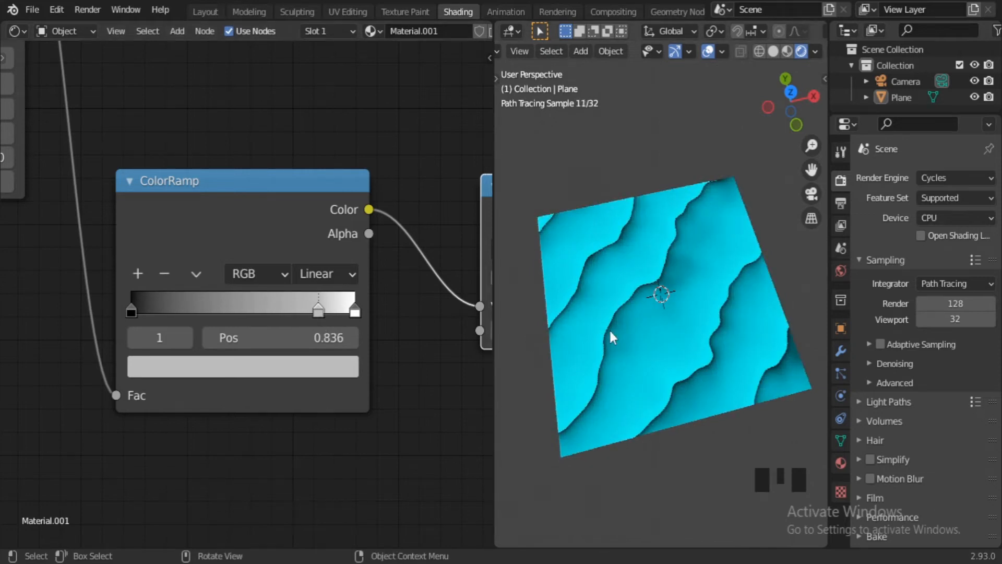
key("KP_7")
scroll(608, 332, "up", 1)
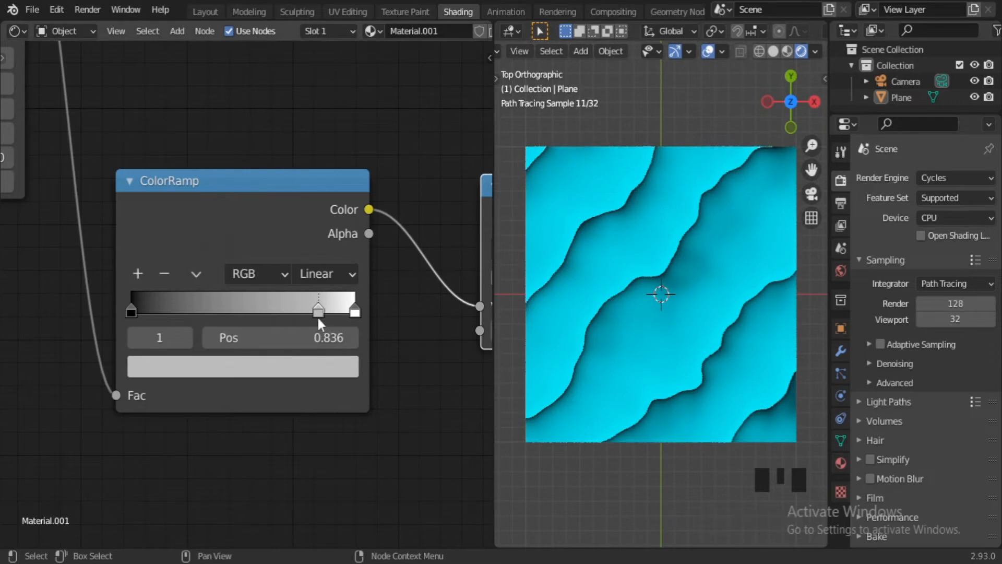
mouse_move(317, 316)
left_mouse_down()
mouse_move(291, 314)
mouse_move(301, 314)
left_mouse_up()
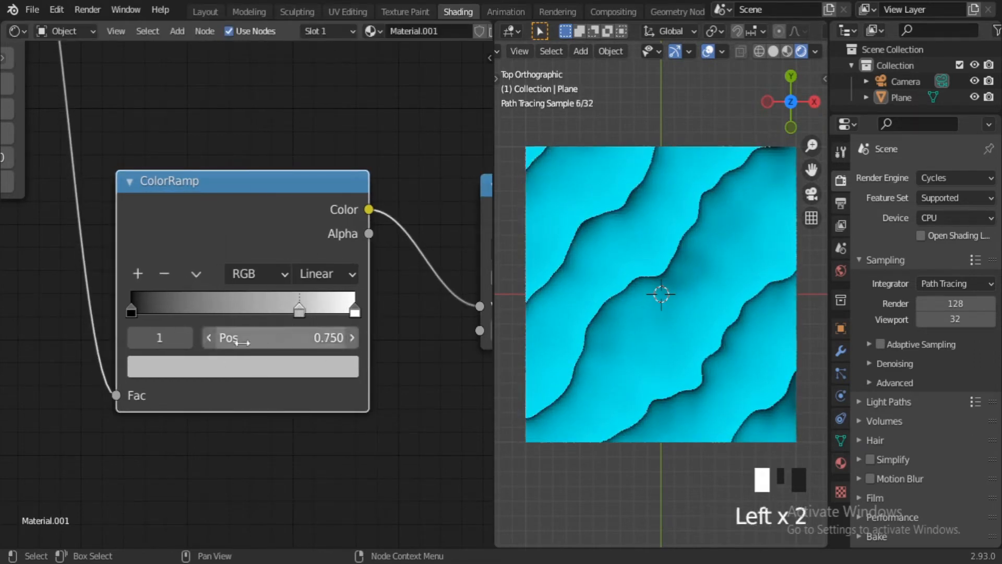
- Set the emission ColorRamp's interpolation to Ease and change its last stop, at position 1.000, to black
left_click(343, 272)
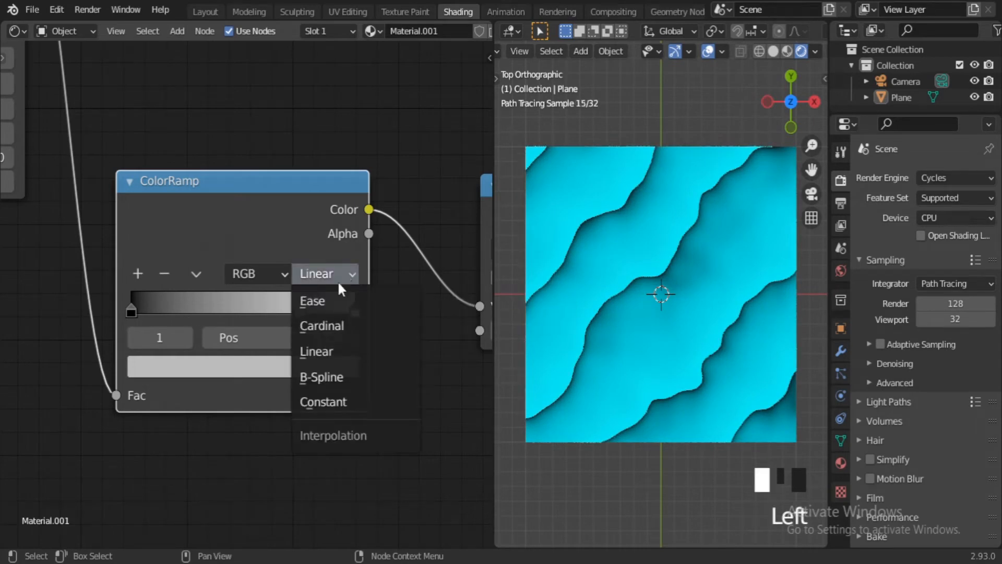
left_click(334, 294)
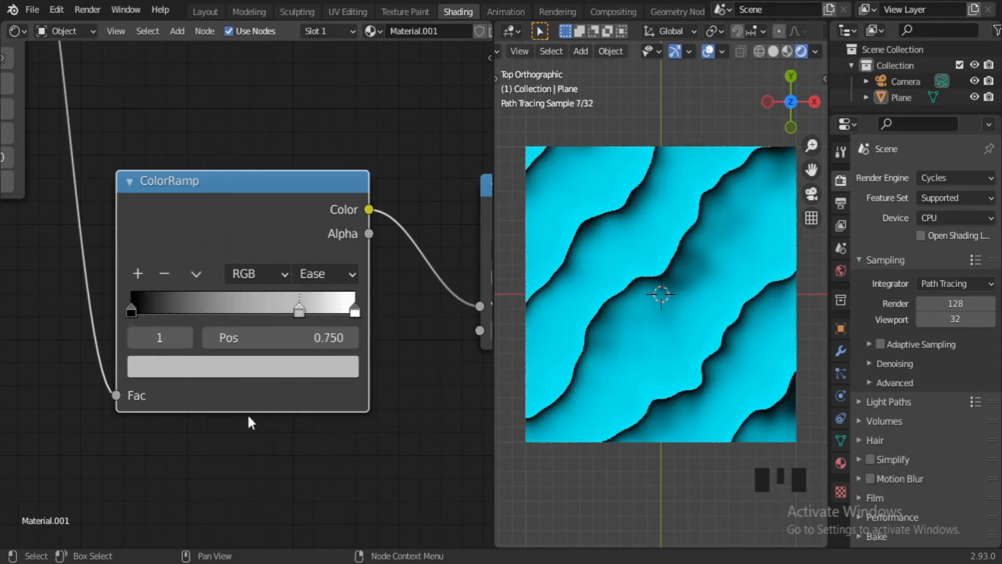
left_click(354, 311)
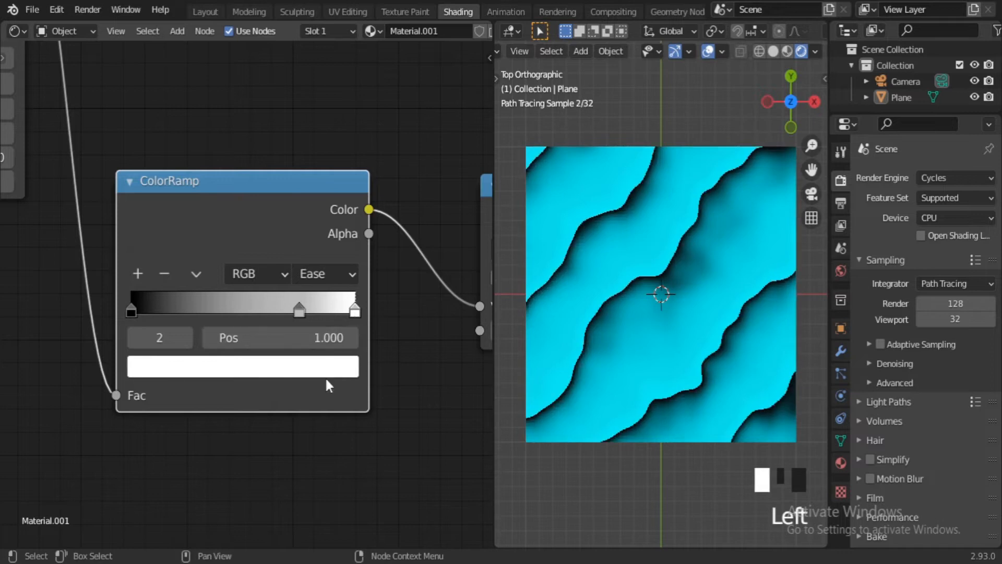
left_click(326, 372)
left_click_drag(310, 195, 309, 209)
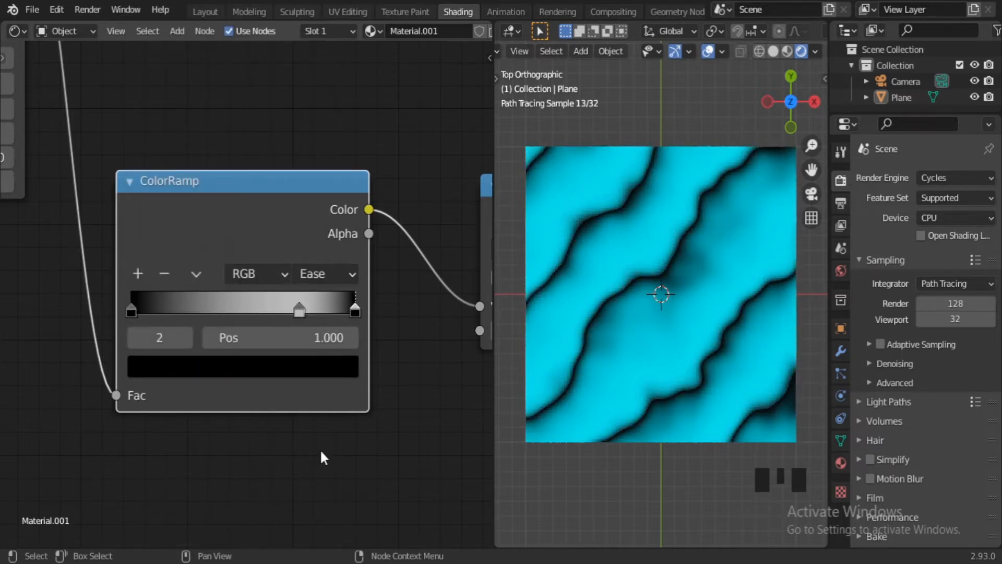
- Move the Material Output node down beside the lower end of the Principled BSDF node
scroll(311, 418, "down", 9)
scroll(303, 422, "down", 5)
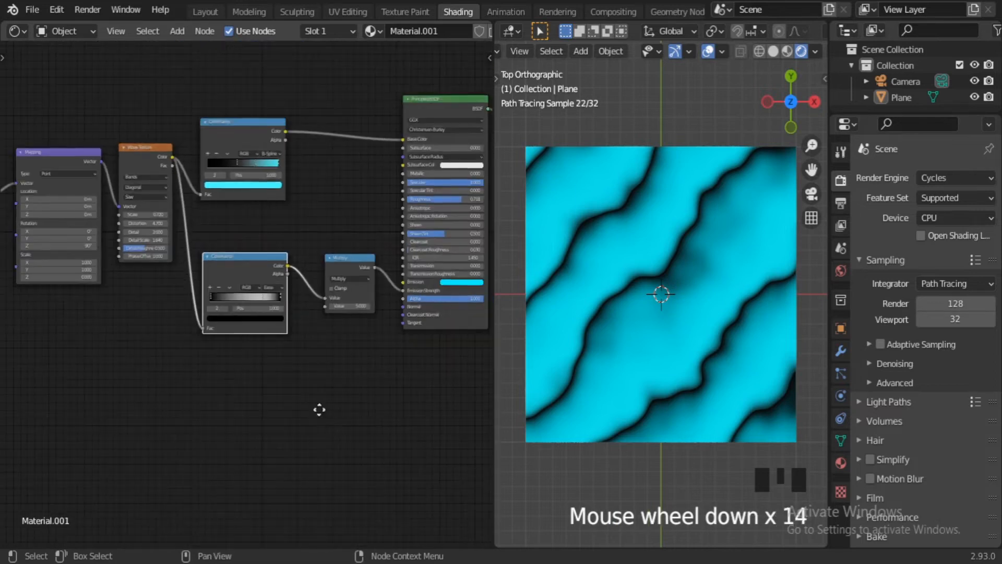
middle_click_drag(320, 408, 271, 387)
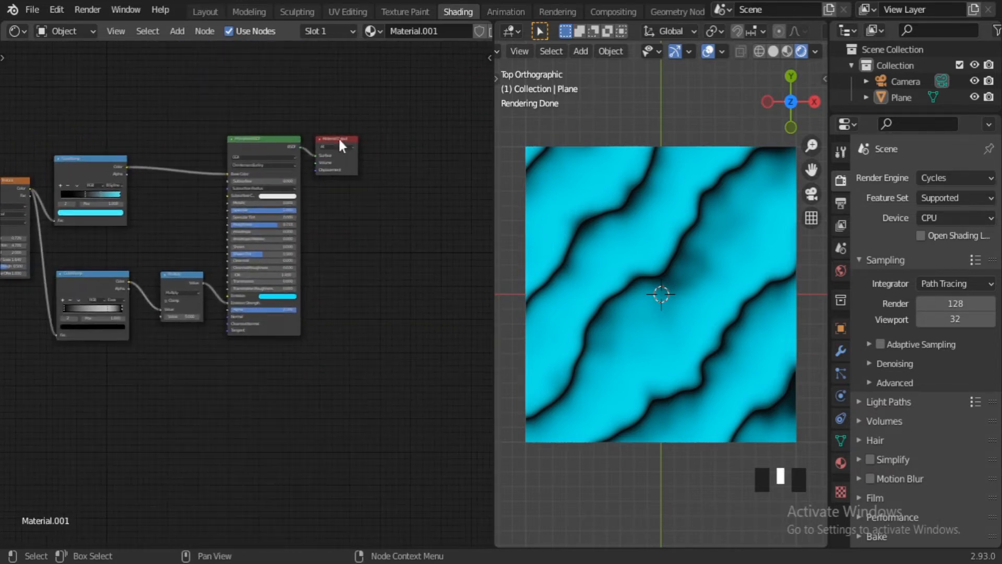
left_click_drag(340, 144, 384, 335)
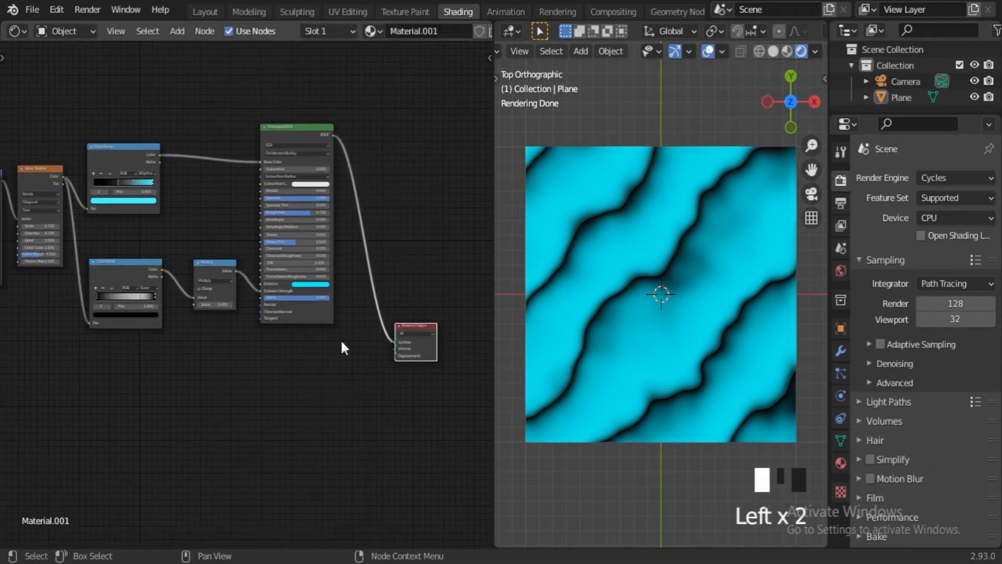
- Switch to the Layout workspace and examine the plane's material in rendered shading, ending in solid shading
left_click(206, 9)
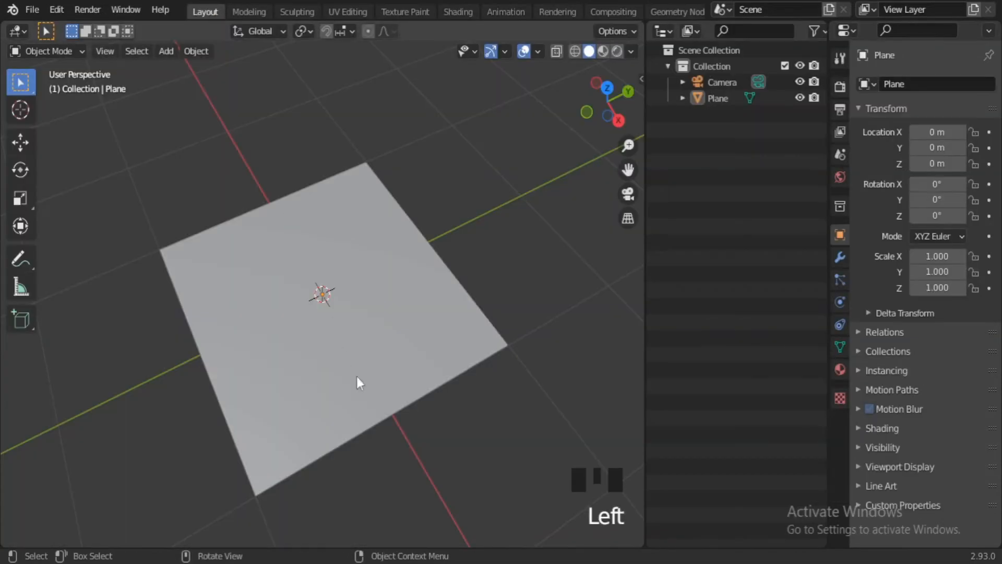
middle_click_drag(356, 377, 347, 310)
scroll(424, 262, "up", 4)
left_click(617, 51)
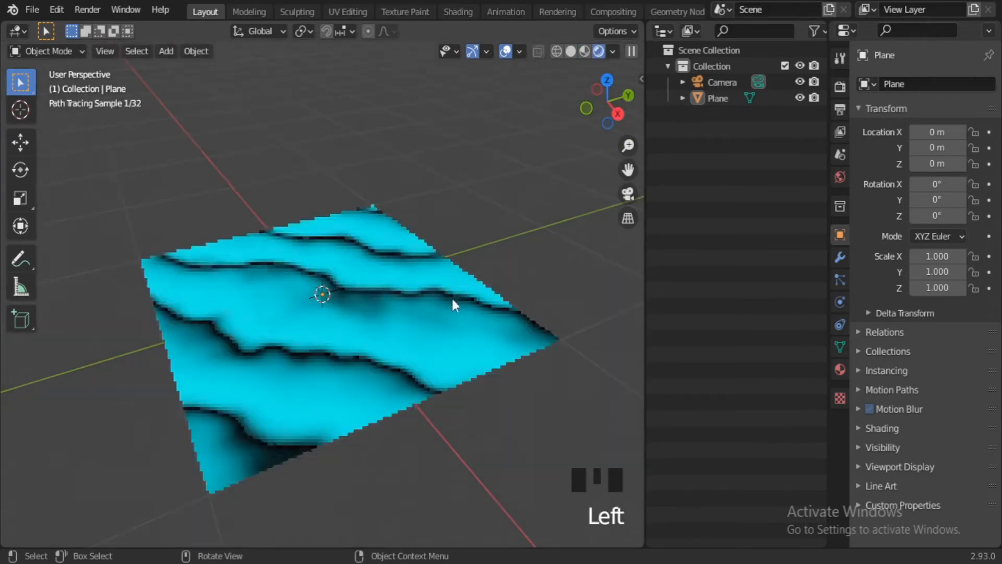
mouse_move(452, 298)
middle_mouse_down()
mouse_move(403, 331)
mouse_move(450, 282)
mouse_move(357, 360)
mouse_move(358, 376)
middle_mouse_up()
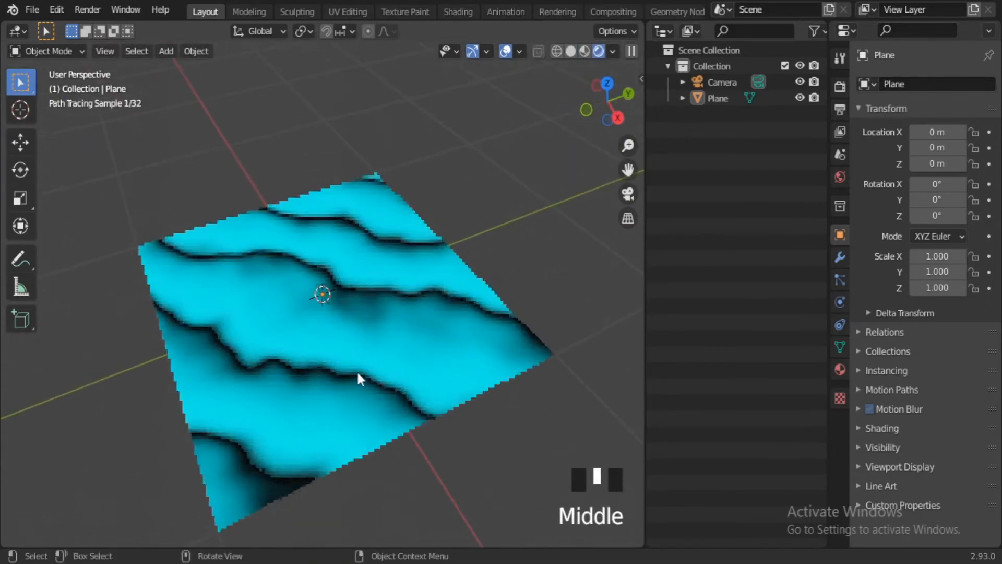
left_click(571, 50)
- Select the plane, enter Edit Mode and subdivide its mesh with 30 cuts
left_click(349, 359)
scroll(350, 362, "down", 3)
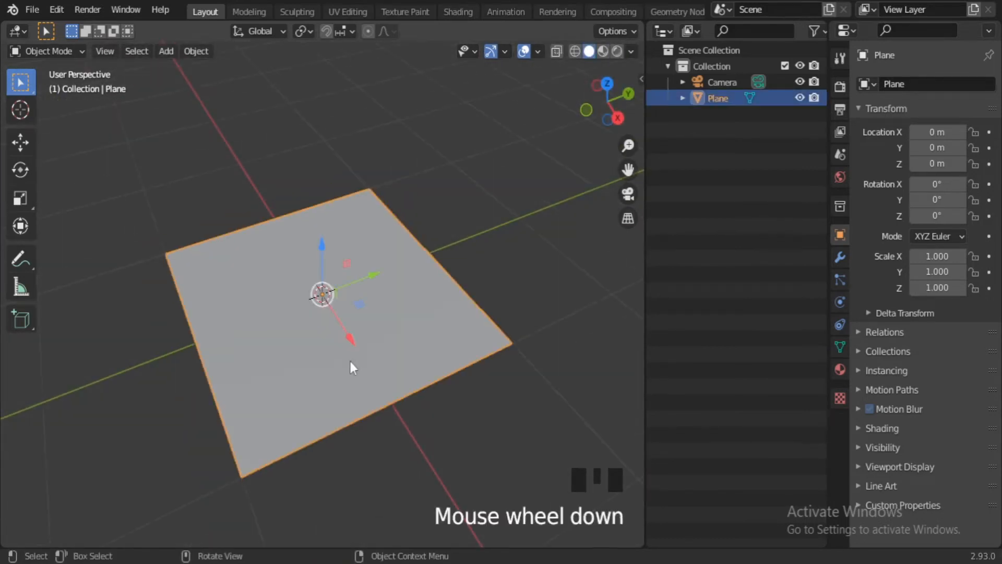
key("Tab")
middle_click_drag(358, 365, 392, 353)
right_click(318, 152)
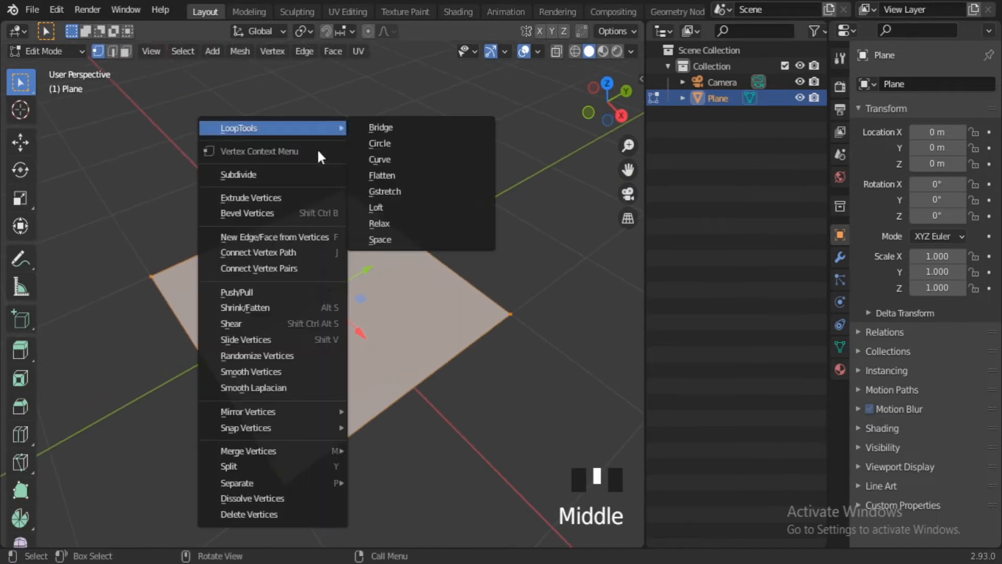
left_click(264, 173)
left_click(111, 532)
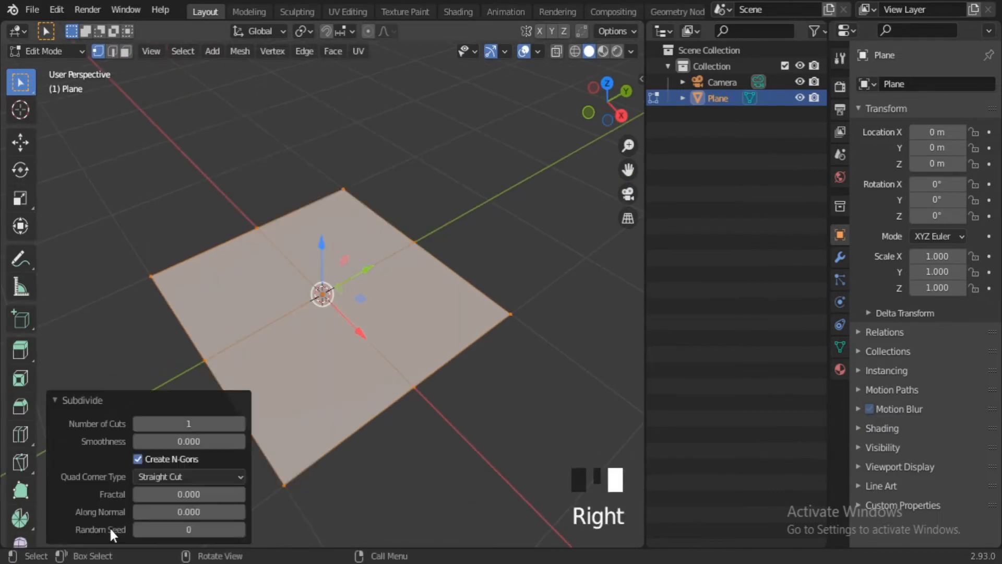
left_click_drag(179, 422, 229, 422)
left_click(182, 423)
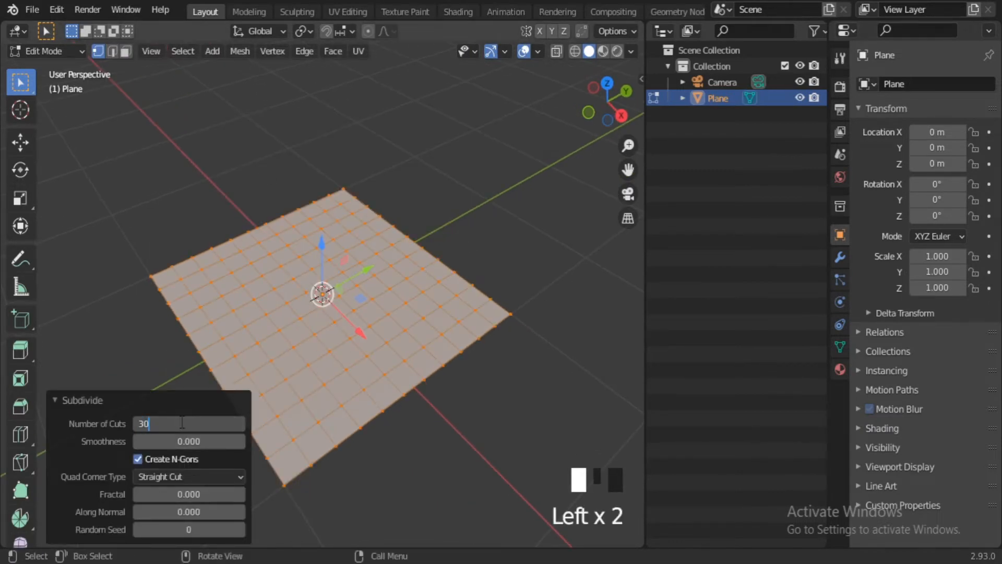
type("30")
left_click(182, 423)
- Subdivide the whole plane two more times with one cut each and return to Object Mode
right_click(337, 124)
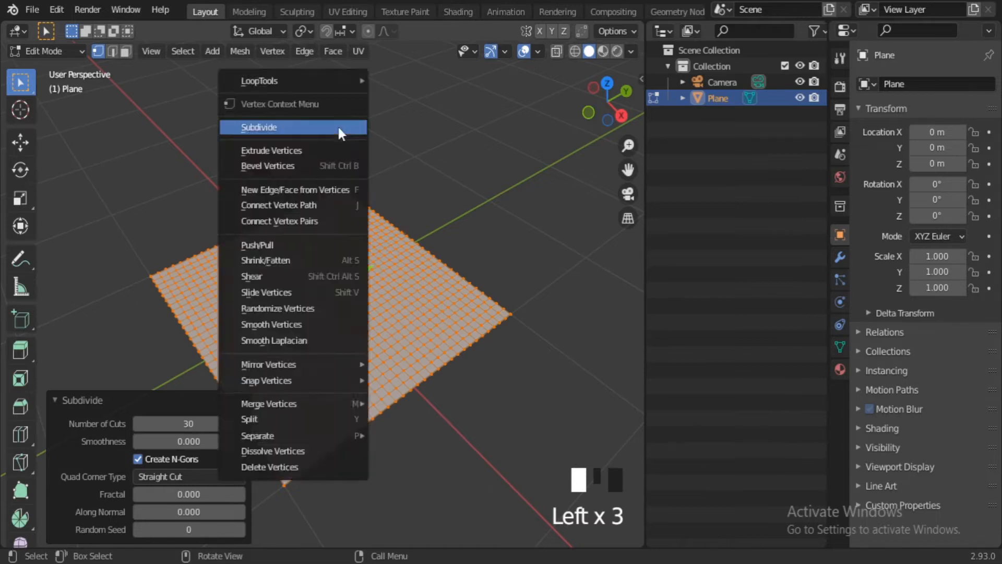
left_click(337, 127)
right_click(337, 124)
left_click(339, 127)
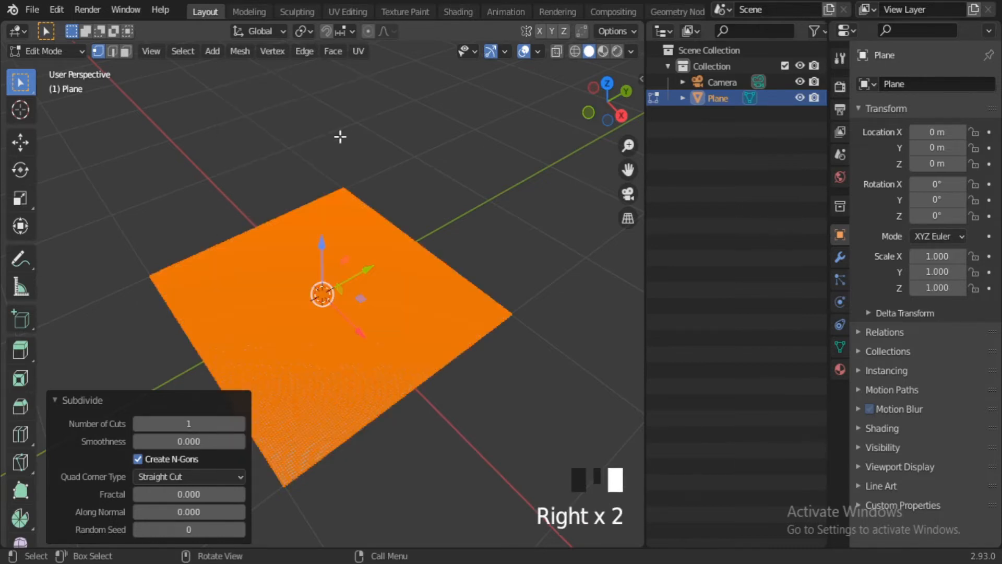
key("Tab")
- Examine the density of the plane's subdivided mesh in face select mode, ending in Object Mode with the plane selected
left_click(460, 423)
left_click(400, 360)
key("Tab")
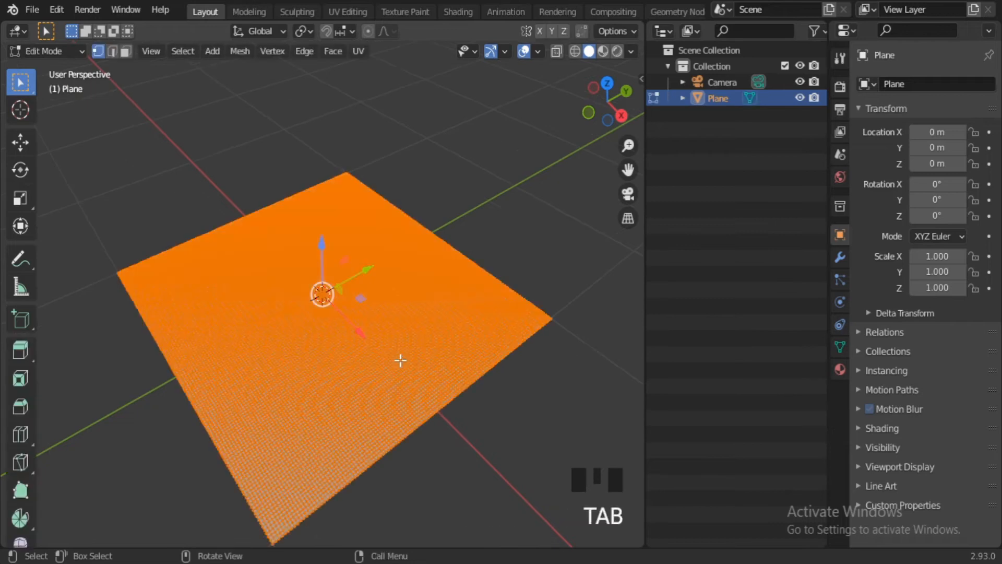
key("3")
middle_click(452, 467)
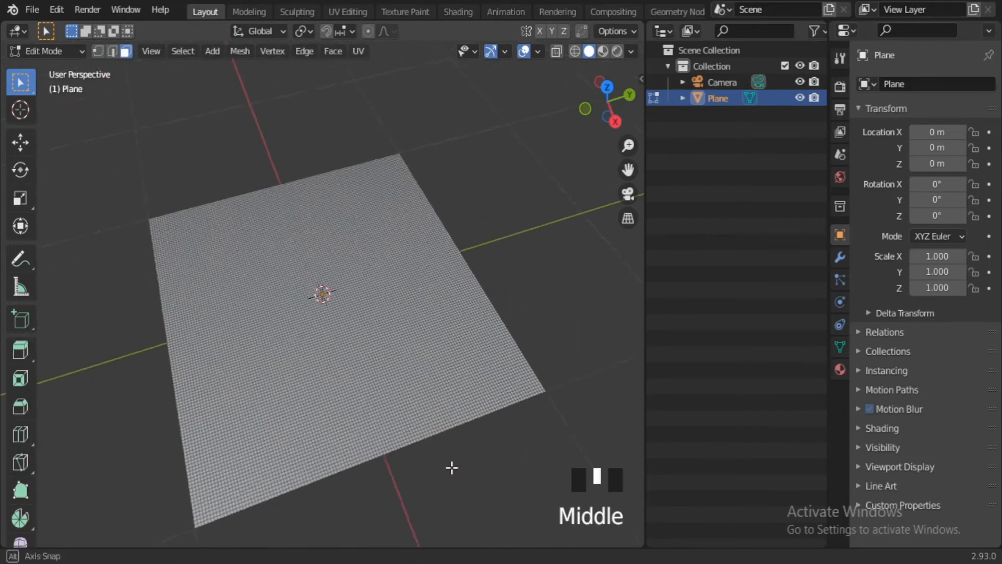
scroll(451, 468, "up", 7)
scroll(450, 468, "down", 4)
scroll(450, 468, "down", 4)
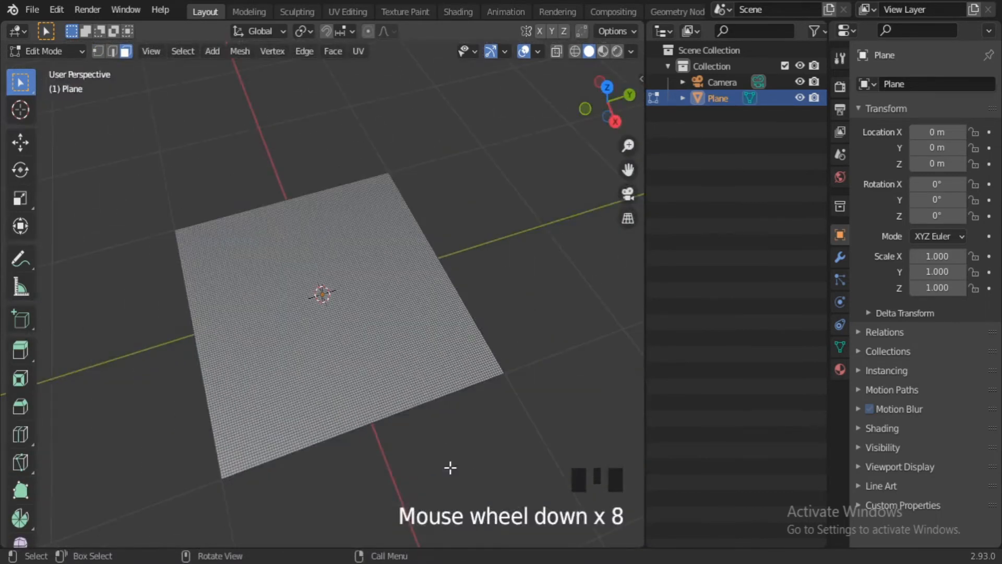
key("Tab")
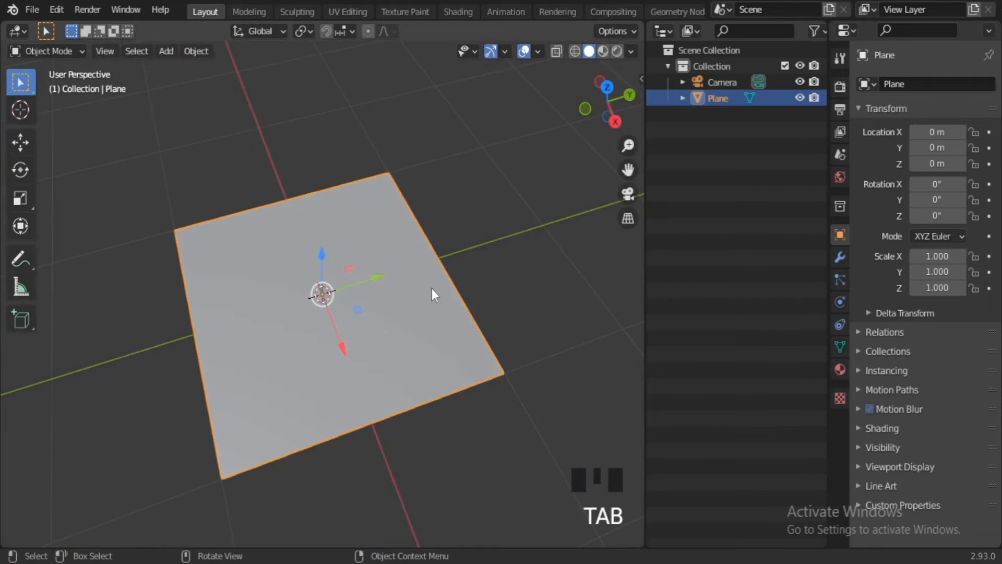
- Return to the Shading workspace with the Multiply, Principled BSDF and Material Output nodes of the plane's material in view
left_click(464, 10)
middle_click_drag(645, 449, 661, 321)
middle_click_drag(315, 371, 268, 308)
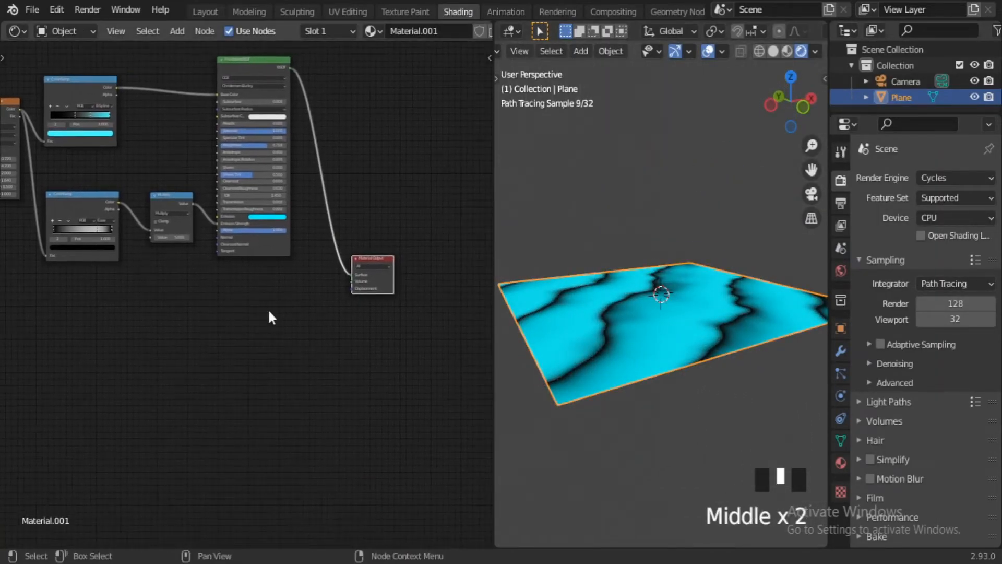
scroll(268, 308, "up", 7)
scroll(171, 323, "up", 2)
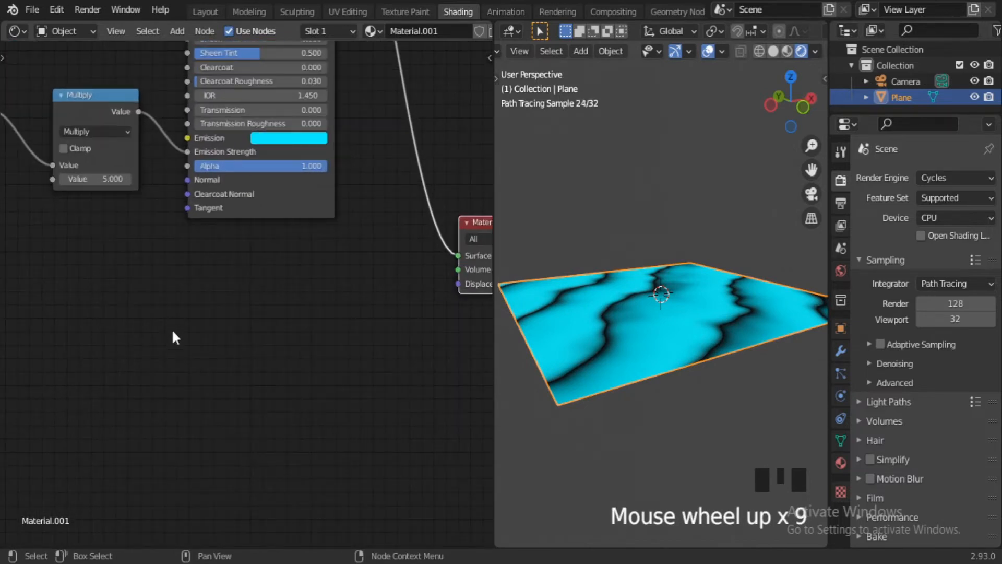
- Add a Noise Texture node below the Multiply node and connect its Fac output to the Material Output's Displacement input
left_click(161, 343)
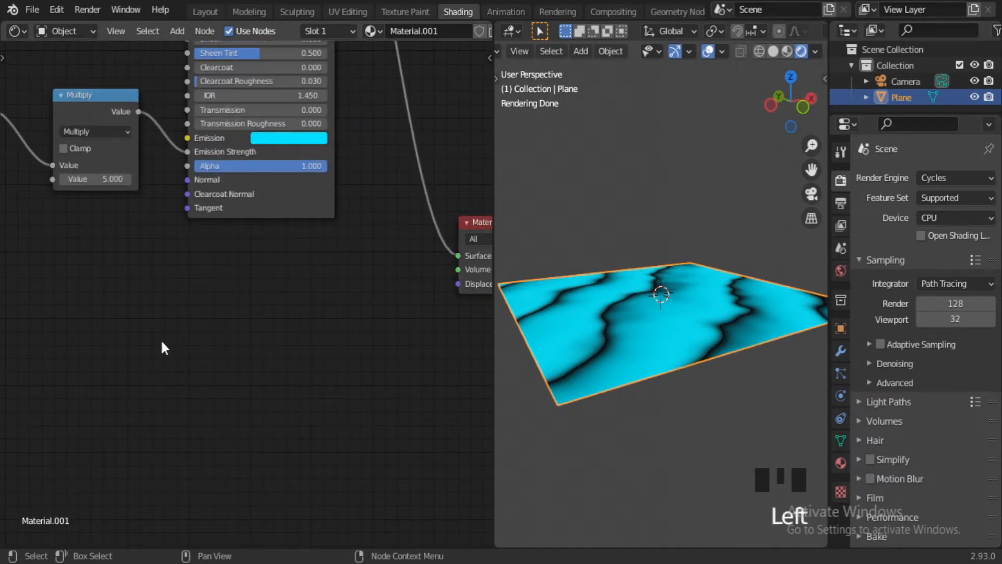
key("shift+a")
left_click(162, 341)
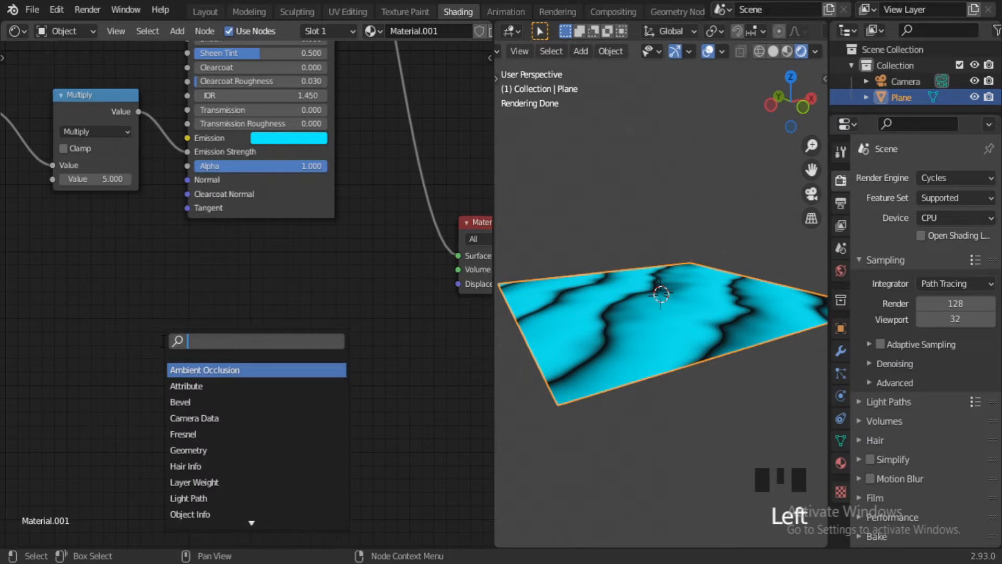
type("noi")
key("Down")
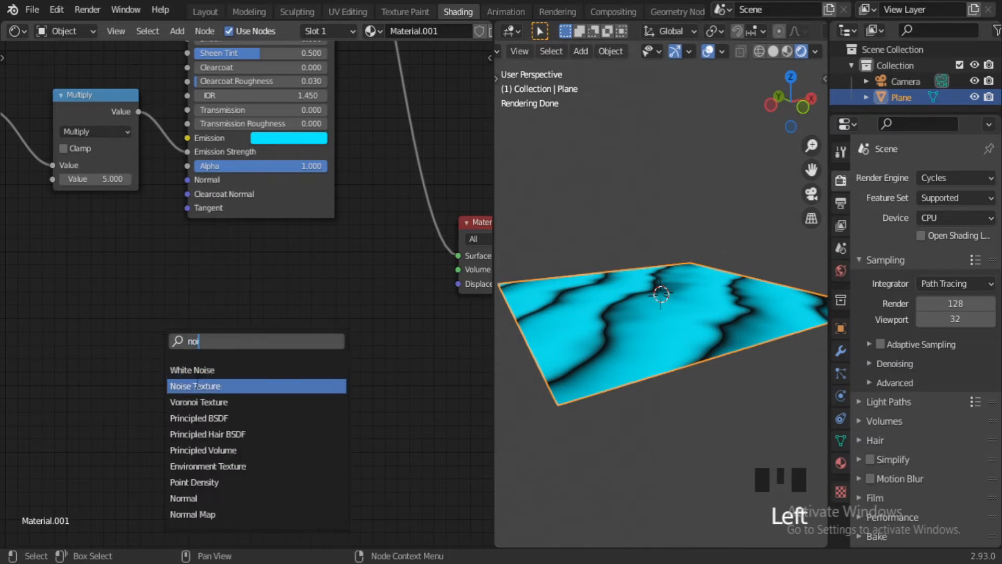
key("Return")
left_click(119, 321)
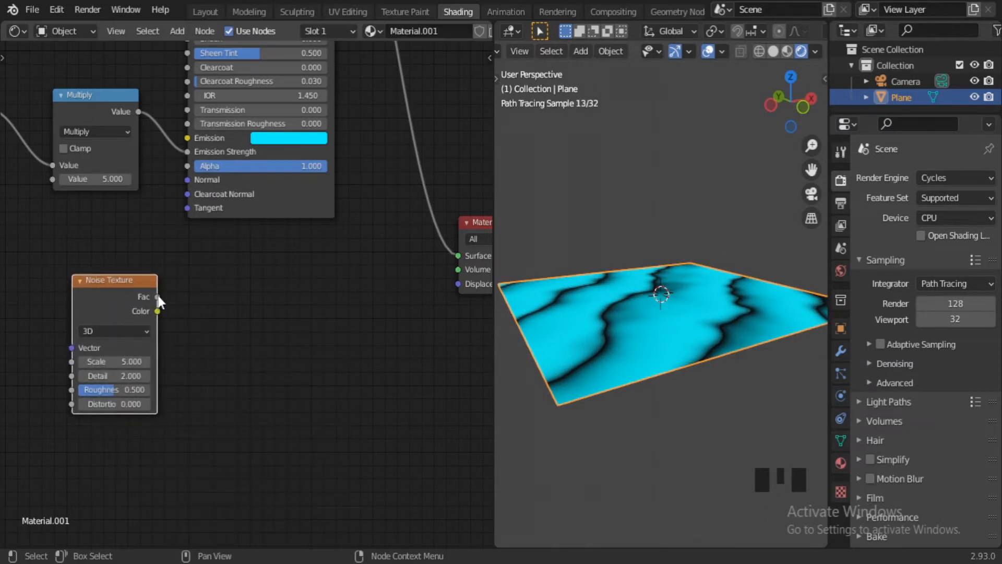
left_click_drag(158, 297, 458, 284)
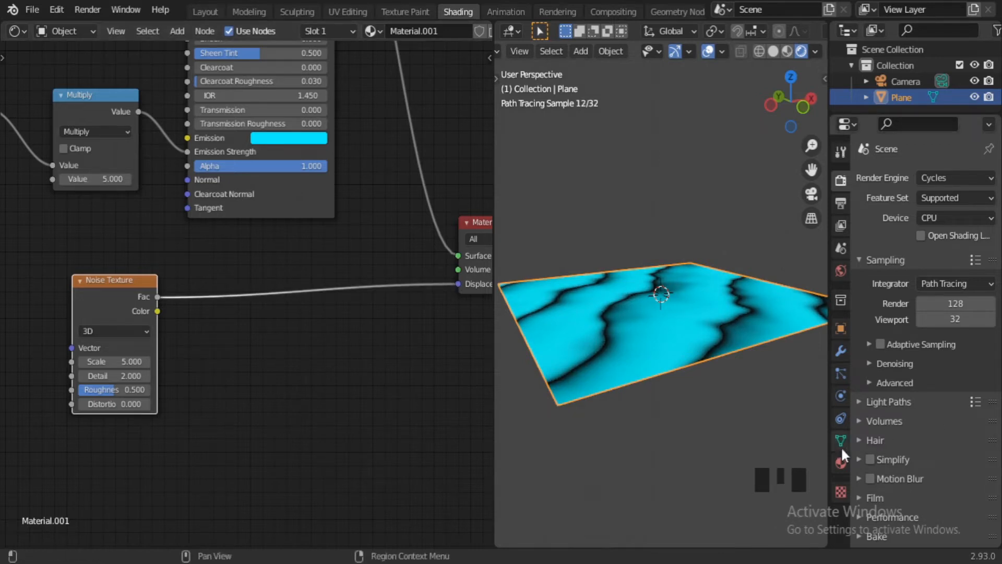
- Set the material's surface displacement method to Displacement and Bump in the material settings
left_click(841, 461)
scroll(926, 413, "down", 20)
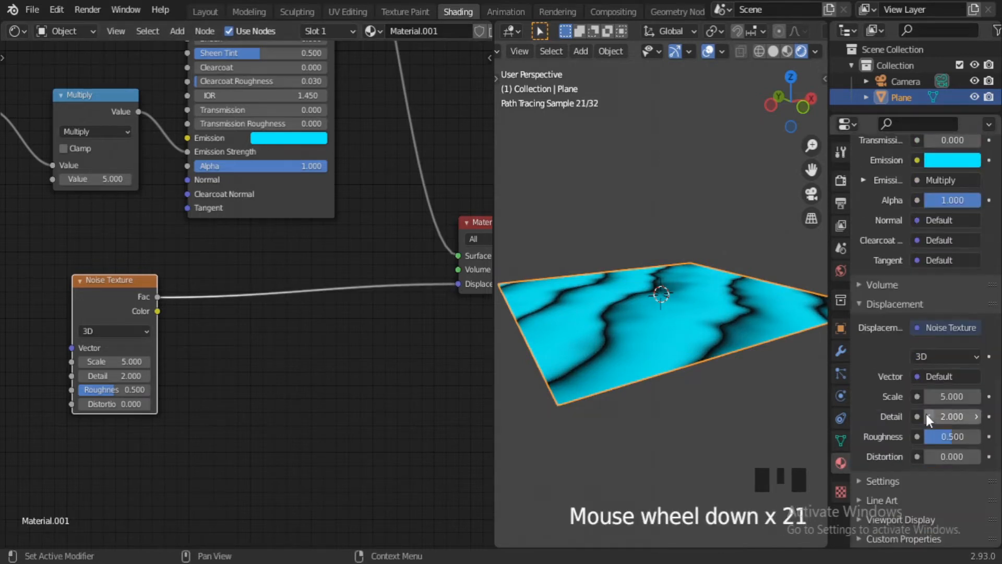
scroll(896, 472, "down", 1)
left_click(897, 475)
scroll(896, 475, "down", 8)
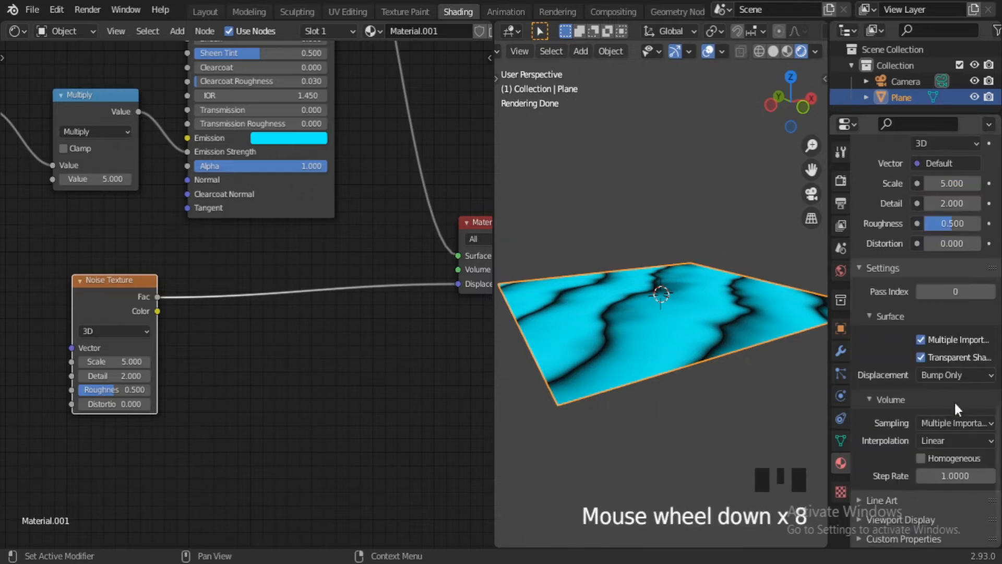
left_click(958, 374)
left_click(945, 432)
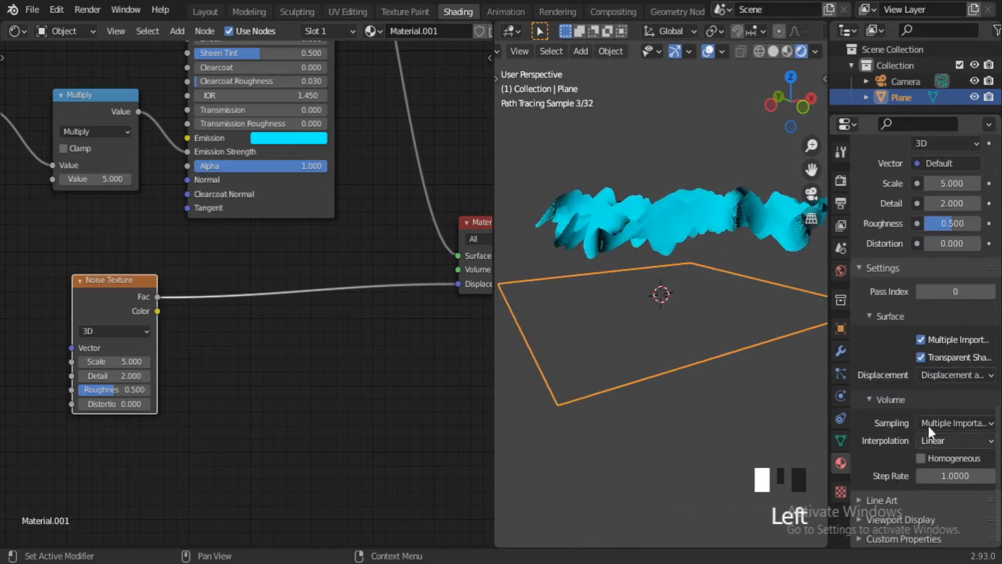
- Examine the displaced plane in the rendered view from above and from the side
scroll(660, 324, "down", 2)
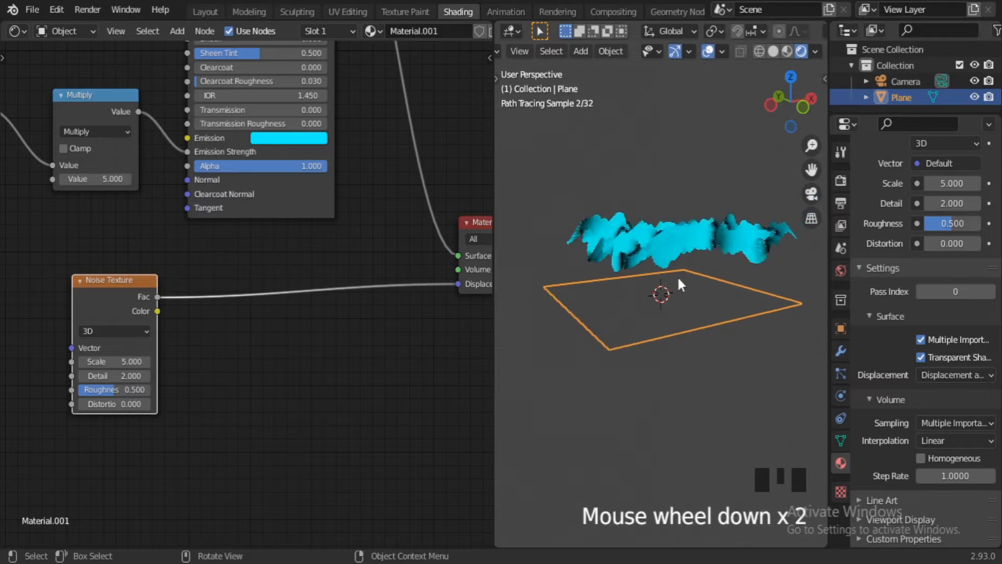
middle_click_drag(678, 275, 669, 362)
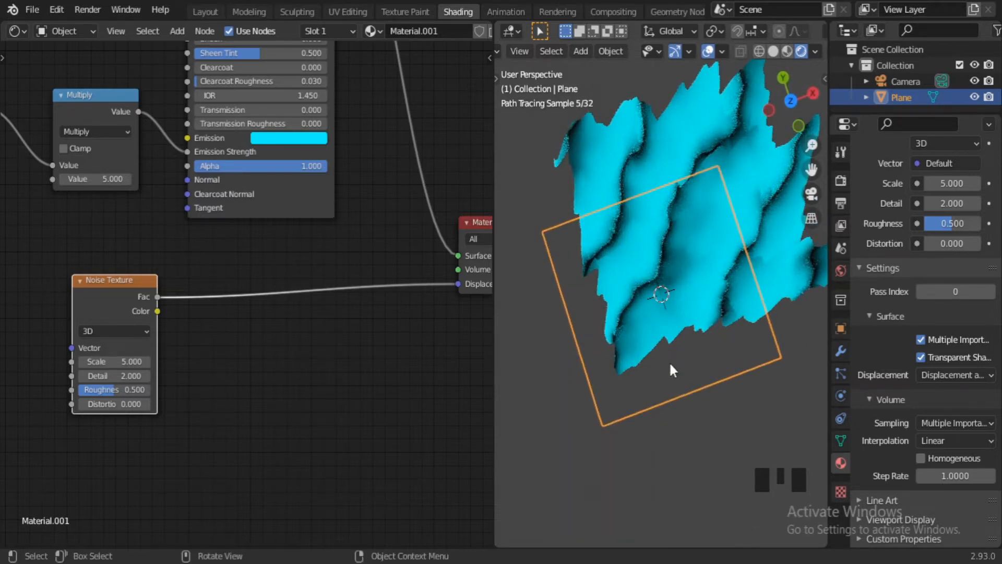
scroll(698, 339, "down", 2)
scroll(693, 344, "up", 2)
mouse_move(694, 347)
middle_mouse_down()
mouse_move(694, 380)
mouse_move(709, 262)
mouse_move(691, 348)
middle_mouse_up()
scroll(705, 267, "up", 2)
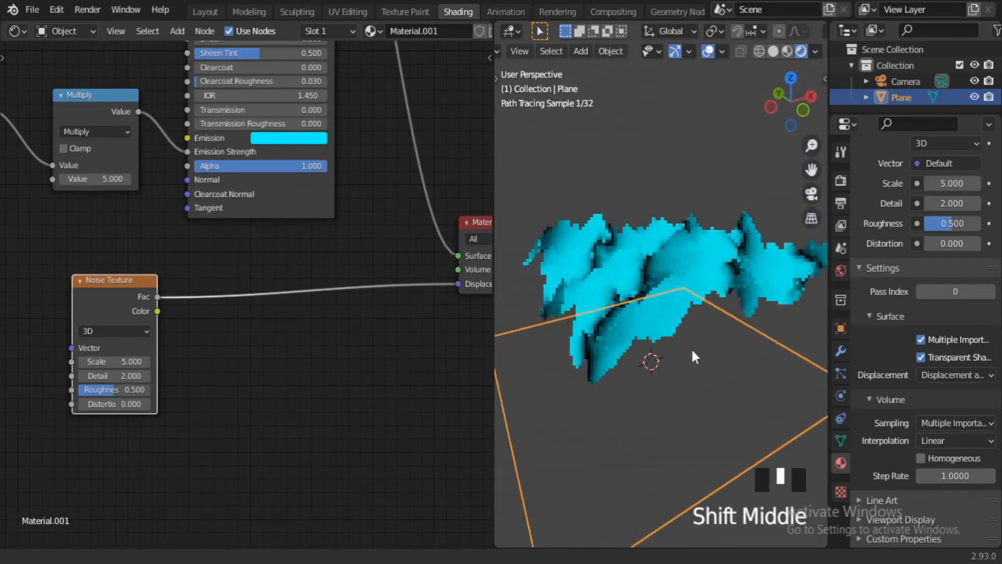
scroll(691, 345, "down", 1)
scroll(707, 313, "down", 1)
middle_click_drag(707, 314, 697, 336)
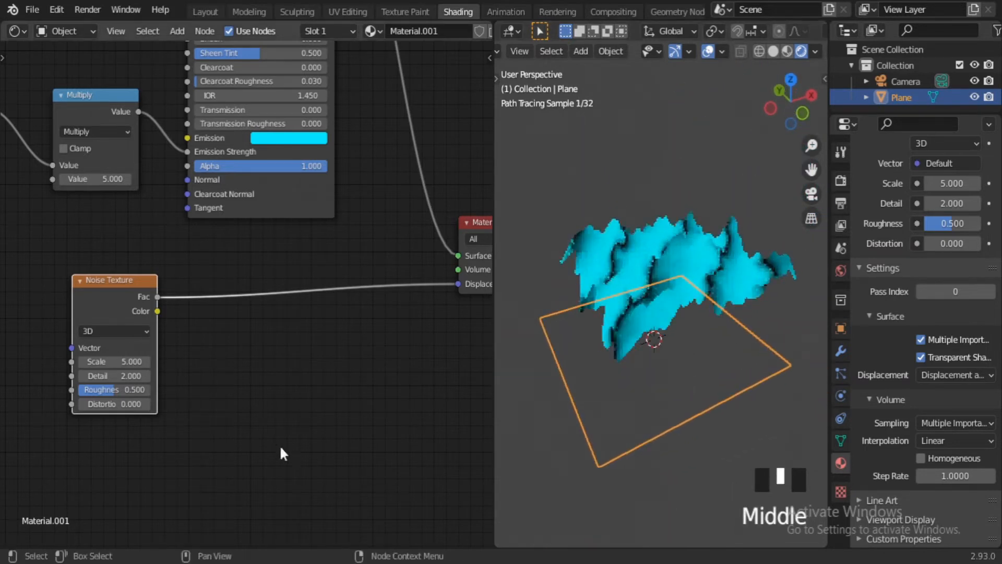
- Switch the Noise Texture's dimensions to 4D and check the displaced plane
scroll(199, 408, "up", 2)
left_click(105, 339)
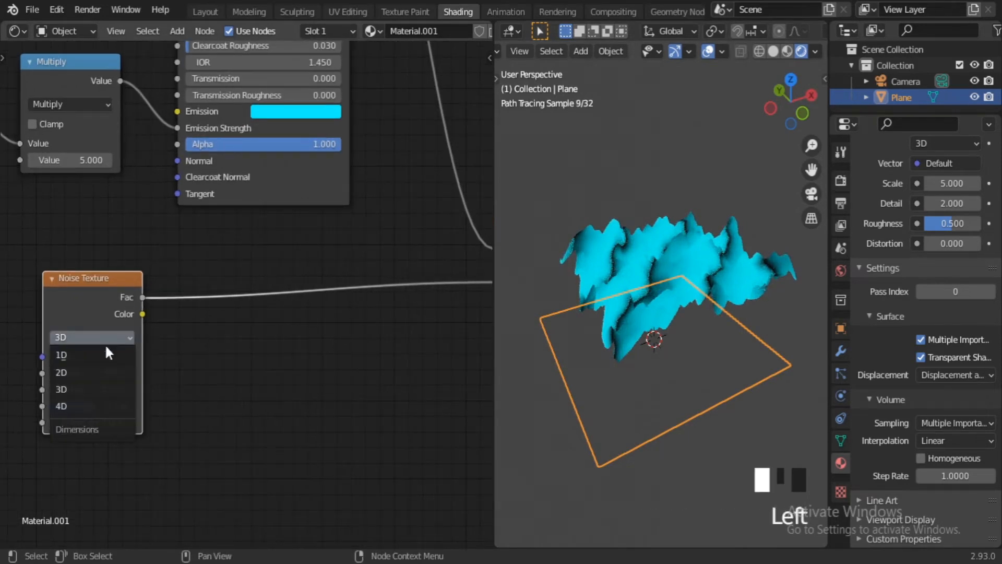
left_click(96, 400)
middle_click_drag(689, 365, 687, 397)
- Try different scales for the Noise Texture and set its Scale to 2.2
middle_click_drag(224, 390, 286, 321)
scroll(287, 324, "up", 5)
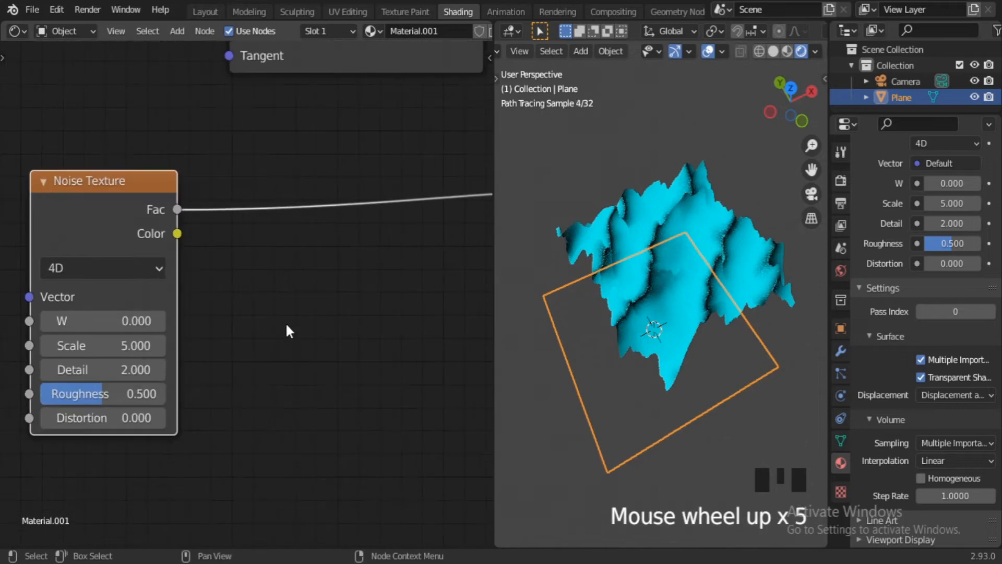
mouse_move(131, 345)
left_mouse_down()
mouse_move(144, 345)
mouse_move(36, 346)
mouse_move(133, 348)
left_mouse_up()
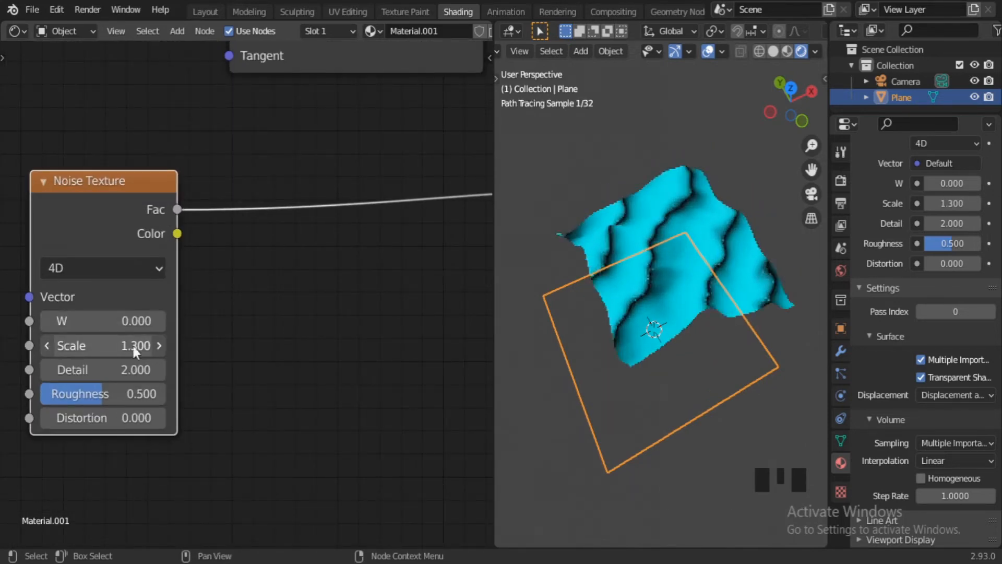
middle_click_drag(574, 292, 597, 224)
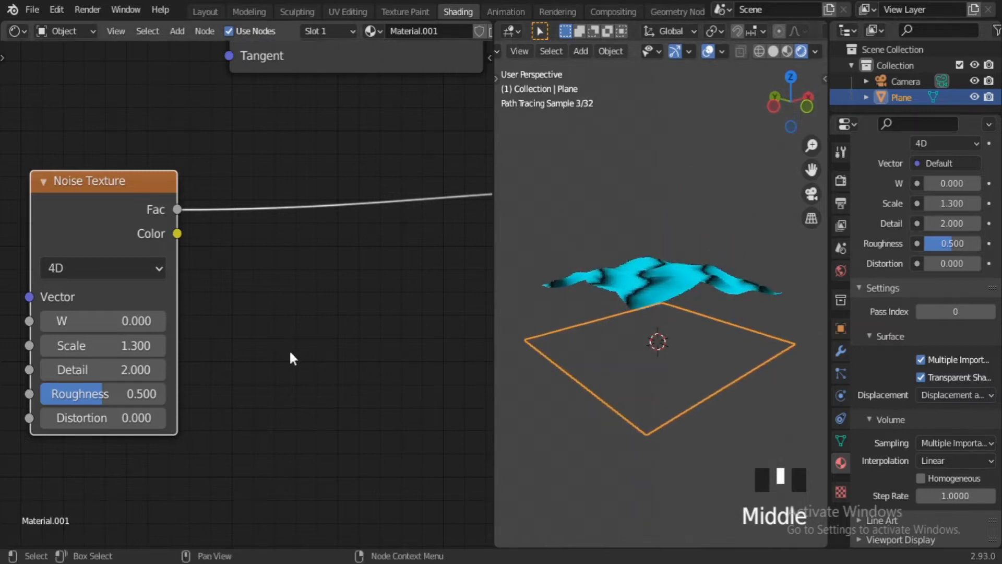
left_click_drag(103, 346, 193, 345)
left_click(101, 345)
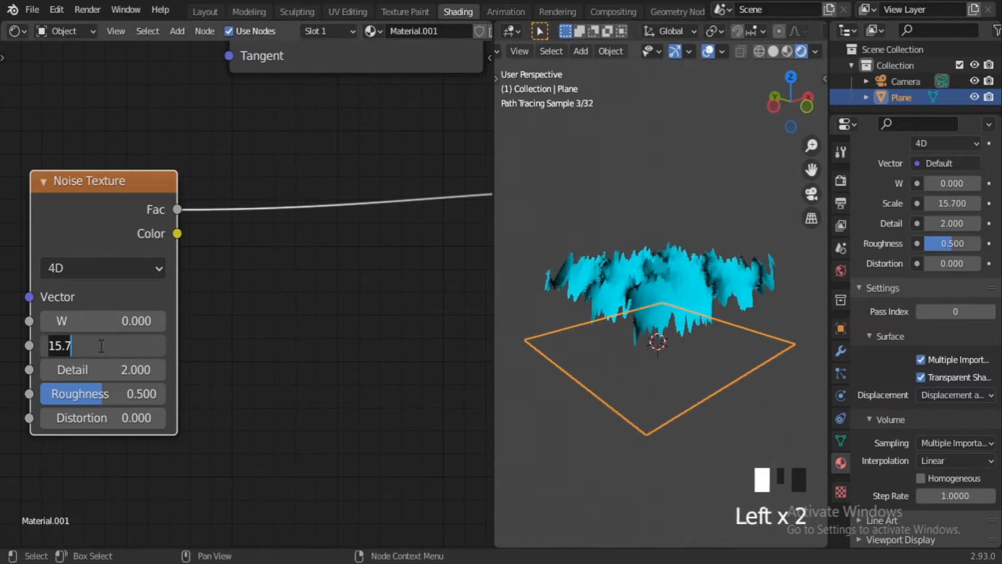
type("2.2")
key("Return")
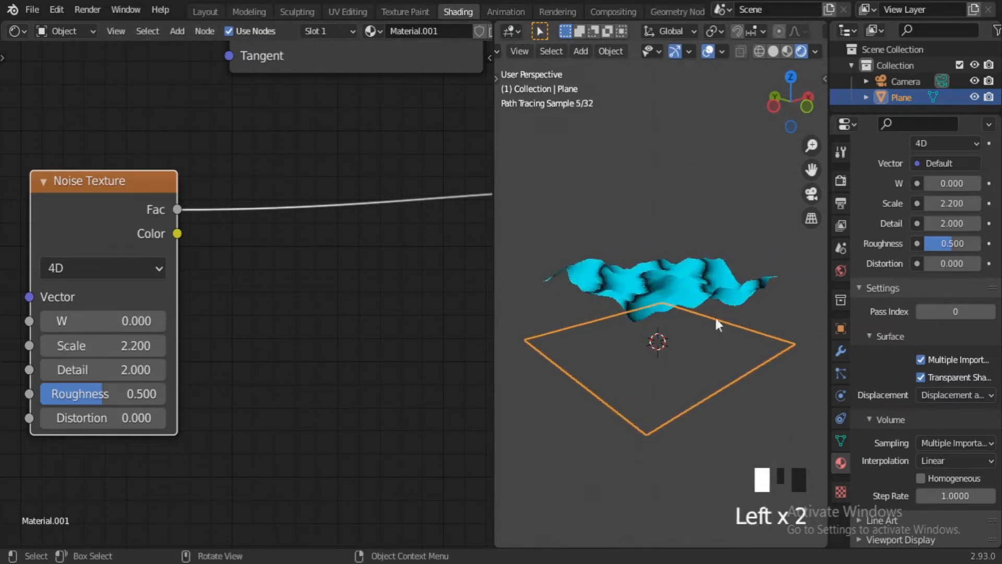
- Lower the Noise Texture's Detail to smooth the displaced surface, settling on 0.42
middle_click_drag(715, 315, 673, 320)
scroll(674, 340, "up", 3)
scroll(675, 341, "up", 2)
mouse_move(681, 388)
middle_mouse_down()
mouse_move(712, 317)
mouse_move(690, 361)
mouse_move(700, 378)
mouse_move(679, 398)
middle_mouse_up()
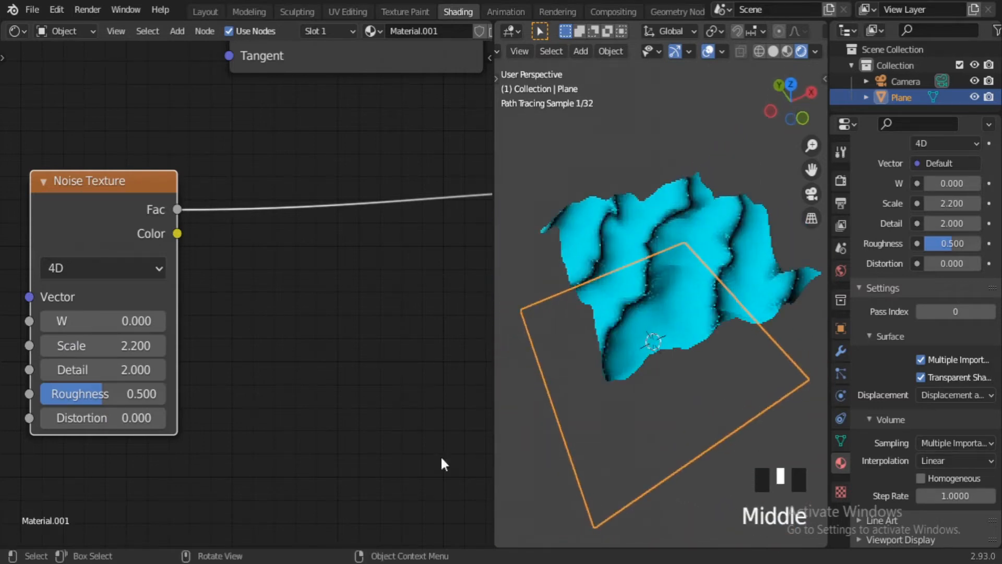
left_click_drag(120, 369, 62, 369)
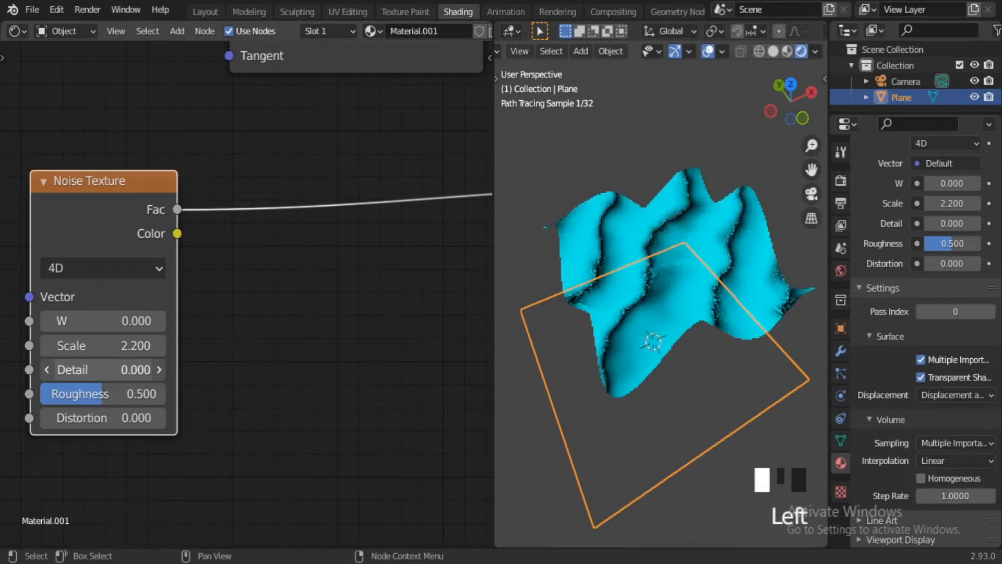
left_click(138, 370)
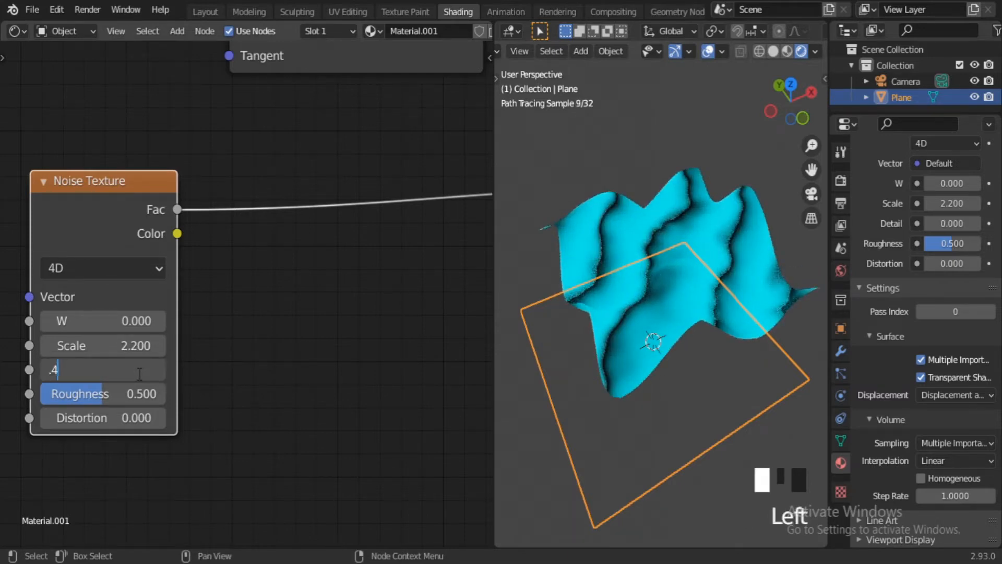
key("Return")
middle_click_drag(506, 405, 639, 330)
left_click_drag(108, 370, 110, 372, "shift")
left_click(109, 371)
type(".")
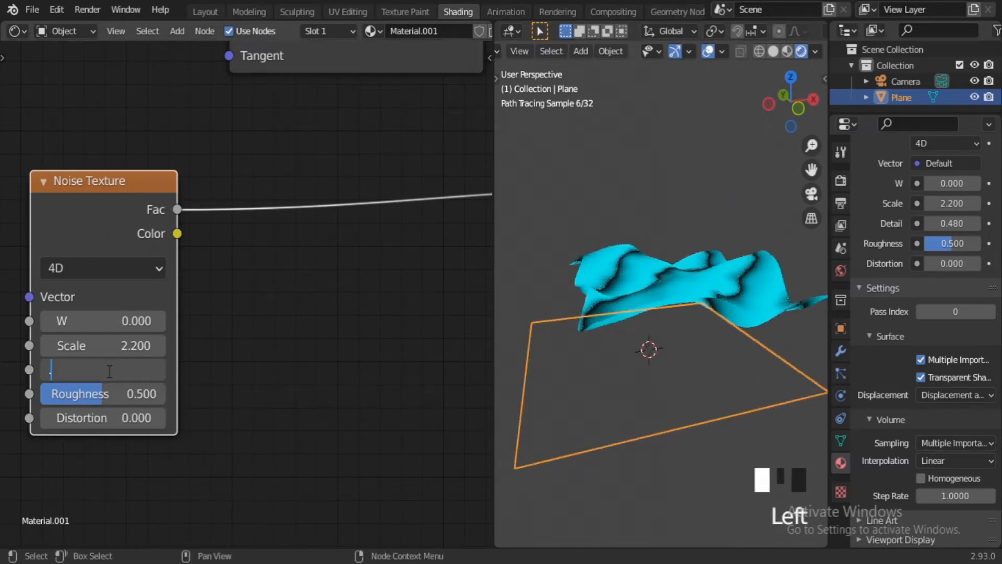
type("42")
key("Return")
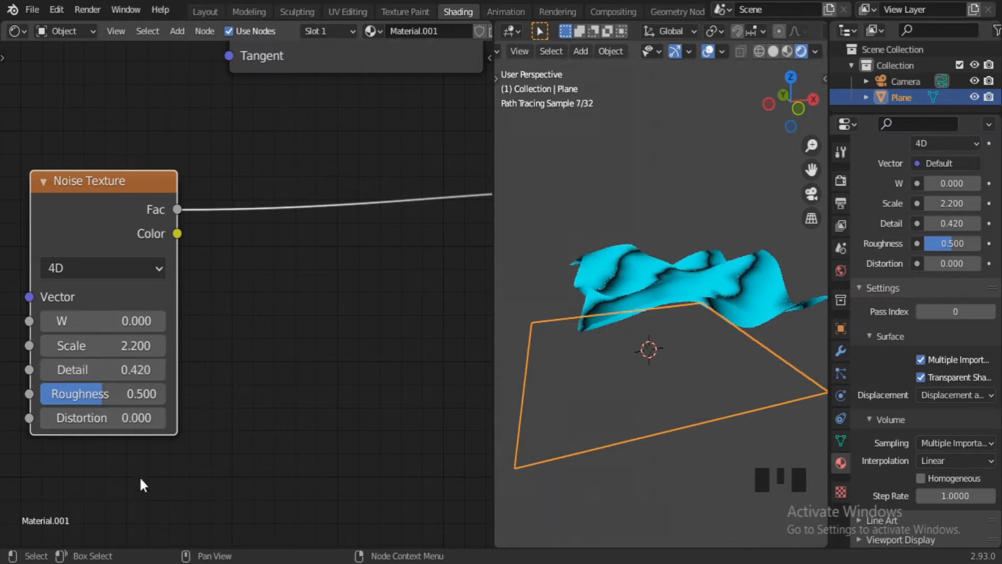
- Set the Noise Texture's Distortion to 0.1 and check the displaced surface
left_click(132, 421)
type(".1")
key("Return")
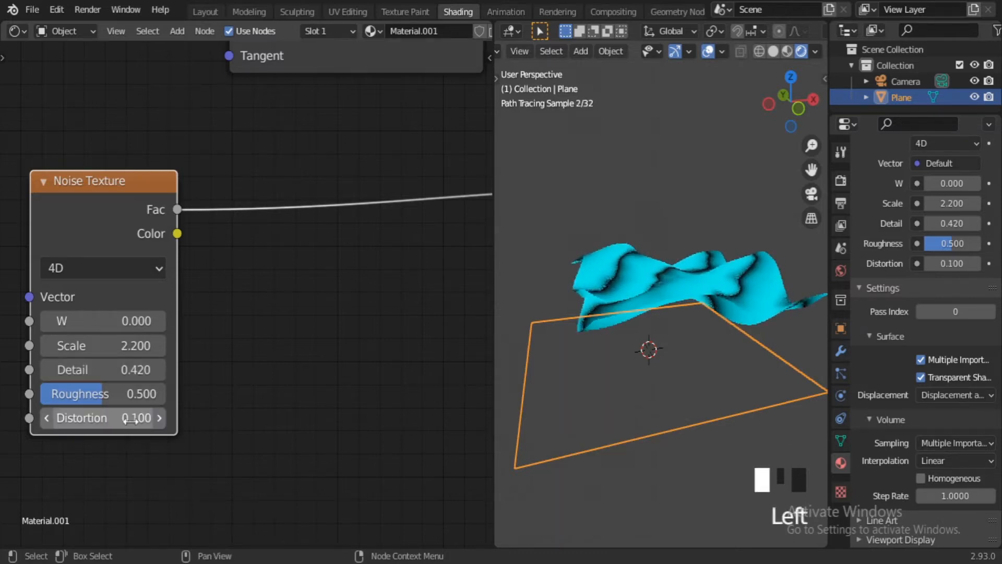
middle_click_drag(687, 371, 677, 405)
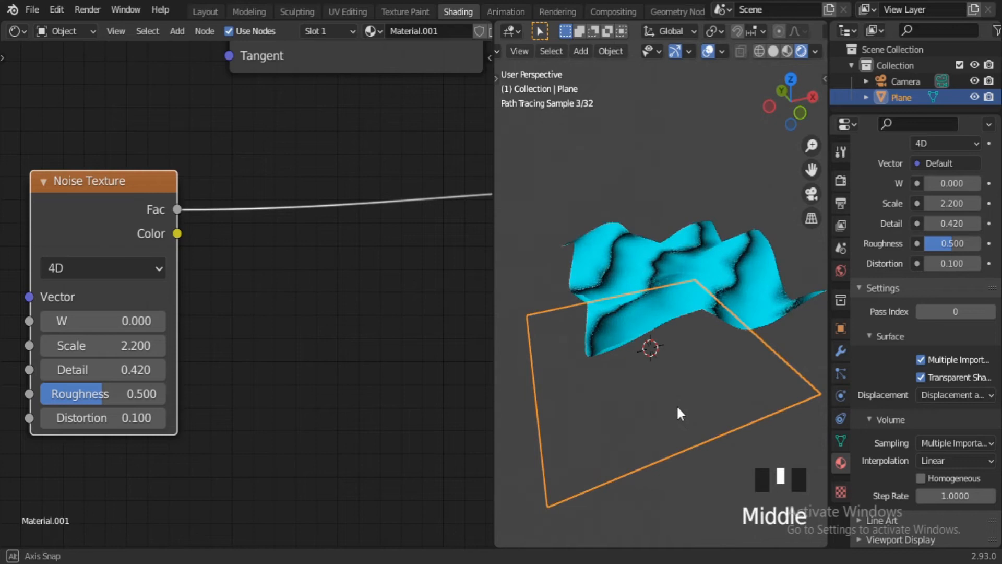
scroll(708, 329, "down", 4)
middle_click_drag(708, 330, 699, 339)
- Move the Noise Texture node away from the Material Output so it sits below the Wave Texture node
scroll(220, 331, "down", 6)
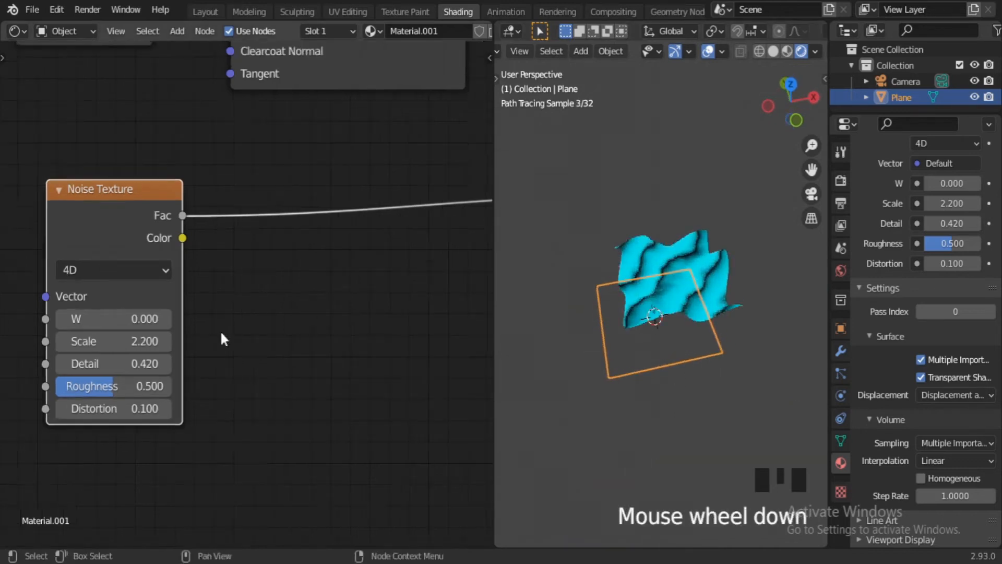
left_click(229, 403)
left_click(146, 254)
middle_click_drag(344, 349, 415, 372)
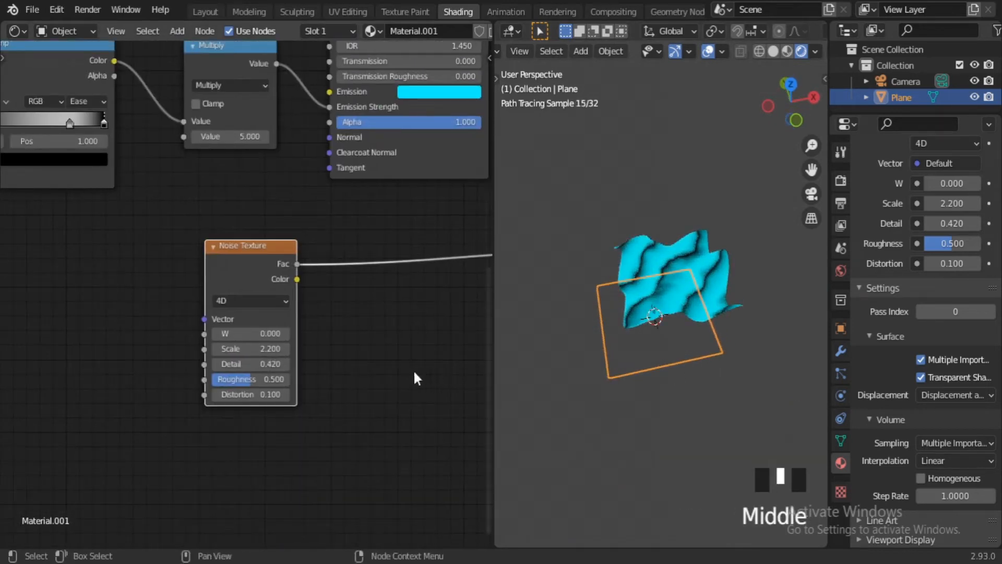
scroll(230, 302, "down", 7)
middle_click_drag(152, 324, 226, 371)
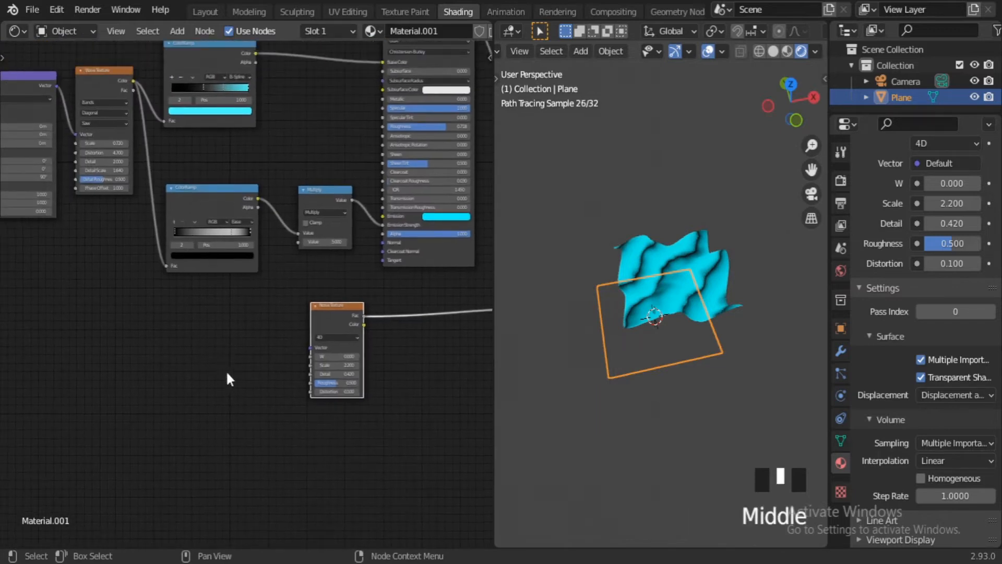
scroll(309, 311, "down", 2)
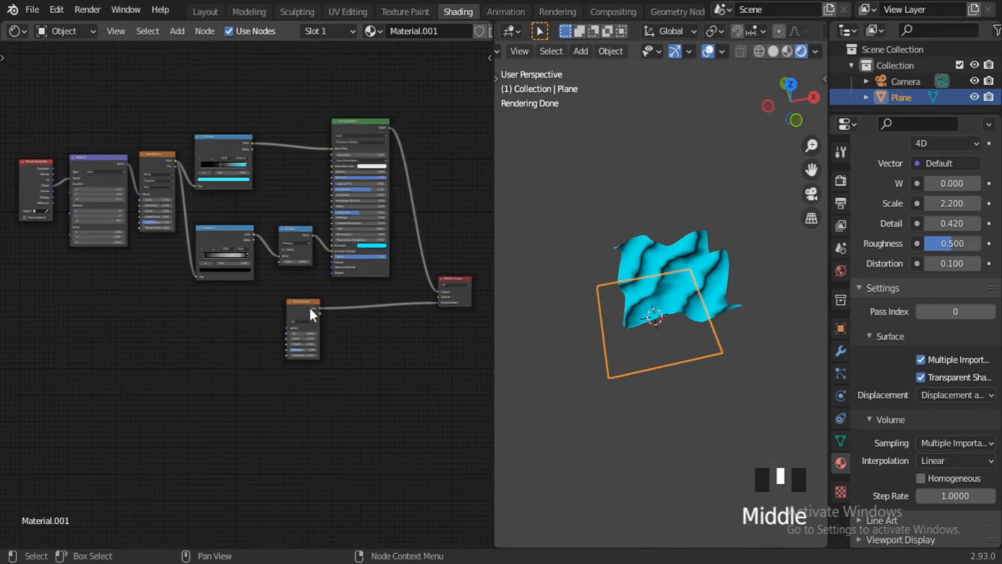
left_click_drag(309, 310, 153, 330)
- Add a Texture Coordinate and Mapping node setup to the Noise Texture's Vector input
middle_click_drag(260, 409, 381, 362)
scroll(247, 381, "up", 2)
scroll(254, 441, "up", 1)
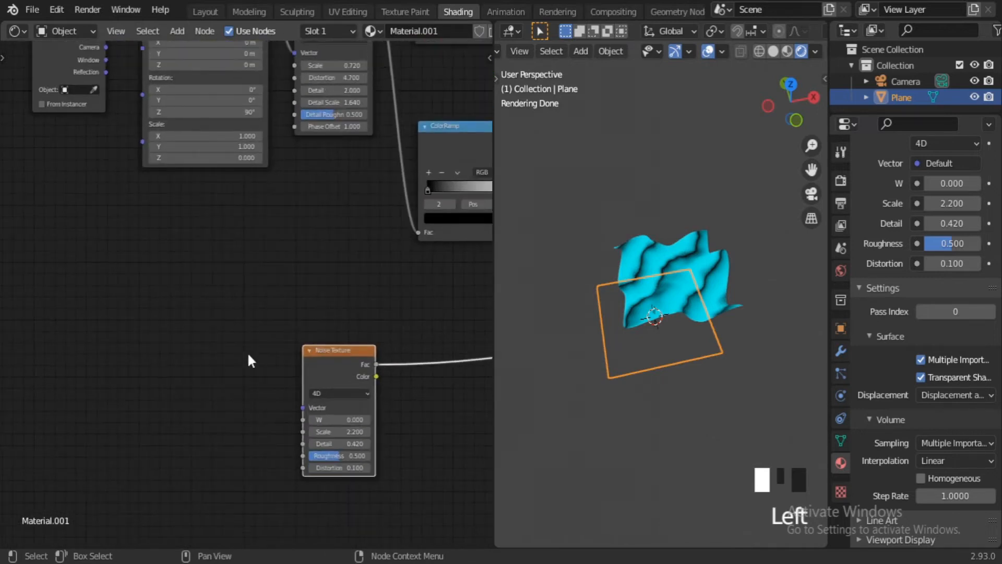
left_click(321, 365)
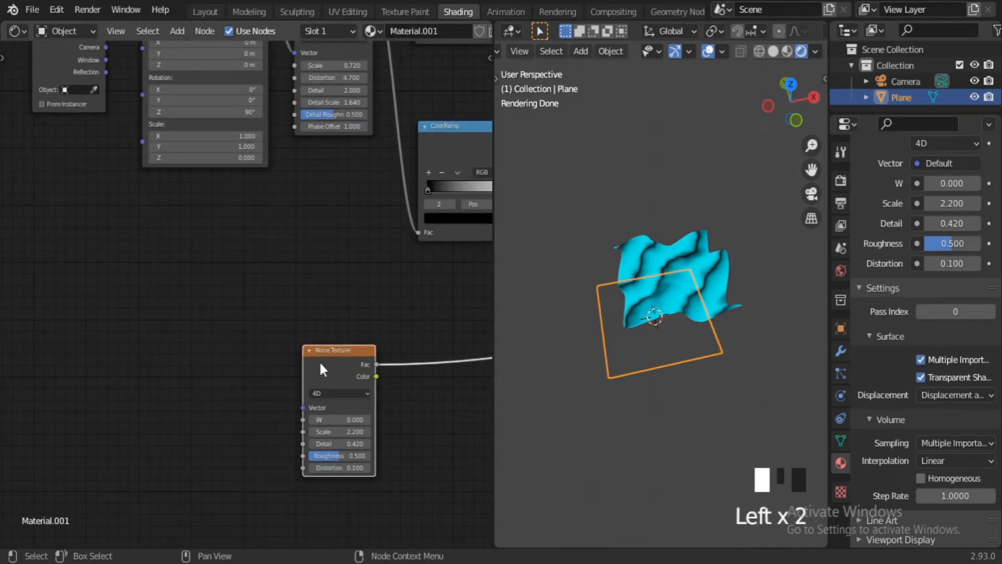
key("ctrl+t")
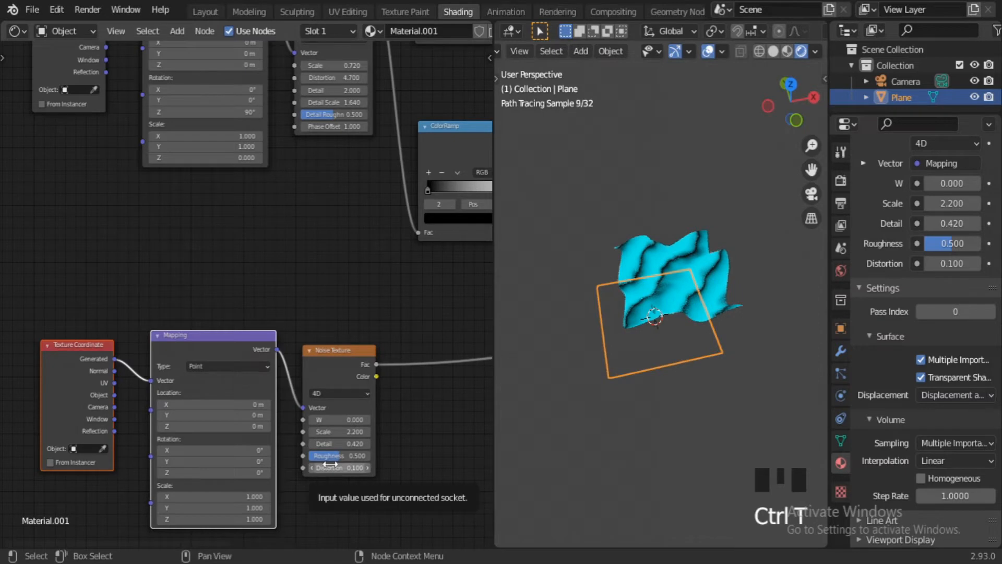
- Move the Wave Texture's Texture Coordinate node down between the two Mapping nodes
middle_click_drag(228, 256, 346, 209)
scroll(345, 210, "down", 4)
middle_click_drag(252, 234, 247, 301)
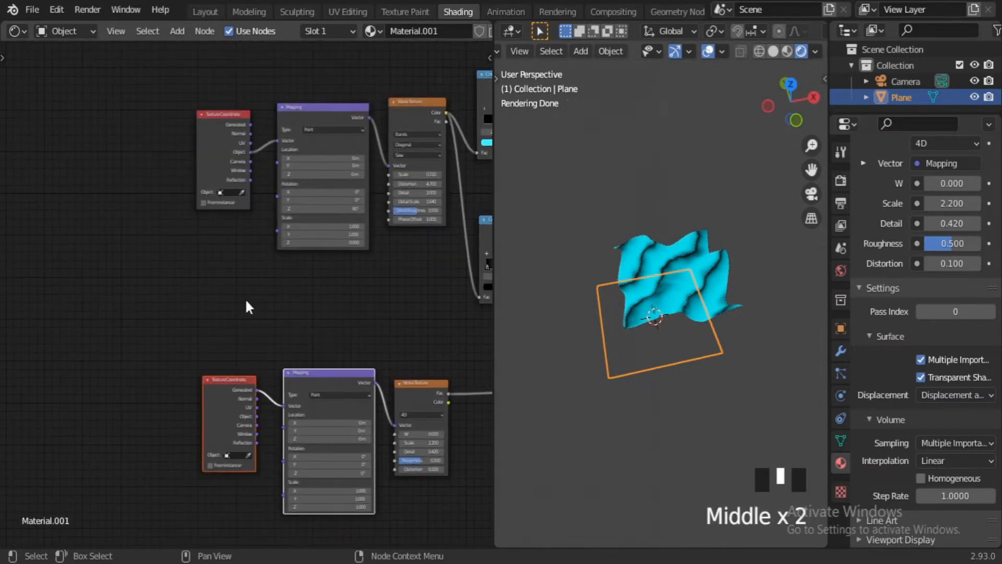
scroll(203, 293, "up", 2)
left_click_drag(264, 109, 229, 282)
- Delete the Noise Texture's own Texture Coordinate node and connect the remaining one's Object output to the lower Mapping's Vector input
middle_click_drag(275, 426, 257, 343)
left_click(268, 344)
key("Delete")
scroll(233, 266, "up", 2)
left_click_drag(224, 121, 316, 329)
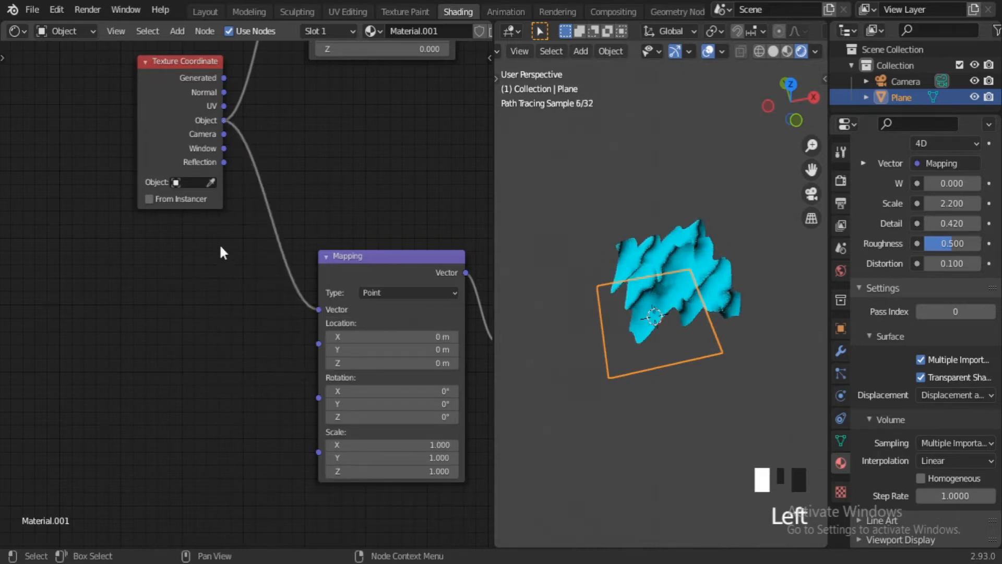
middle_click_drag(223, 253, 134, 248)
scroll(289, 342, "up", 4)
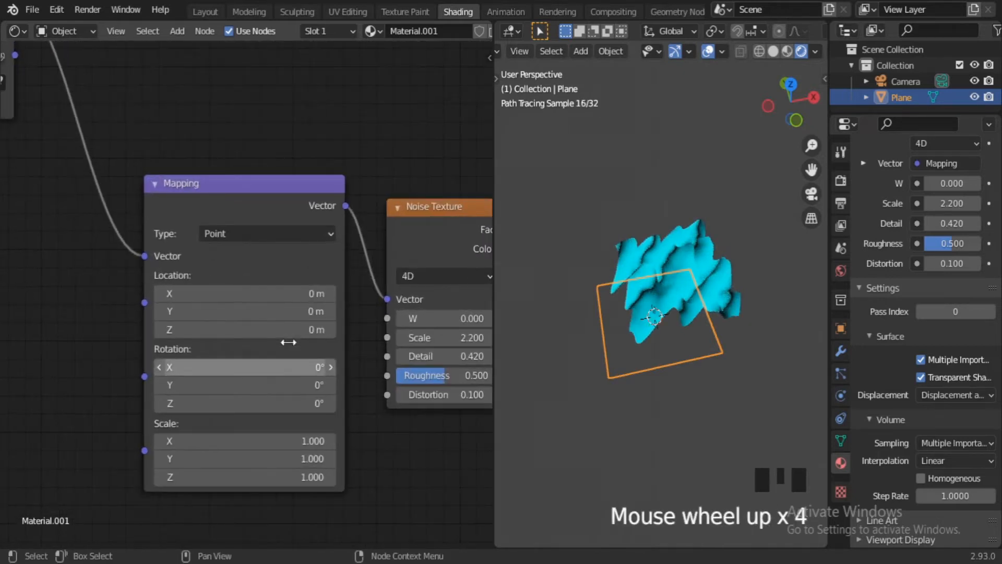
- Set the Z rotation of the Noise Texture's Mapping node to about -35.2°
left_click_drag(302, 434, 245, 433)
scroll(695, 316, "up", 3)
scroll(695, 317, "up", 2)
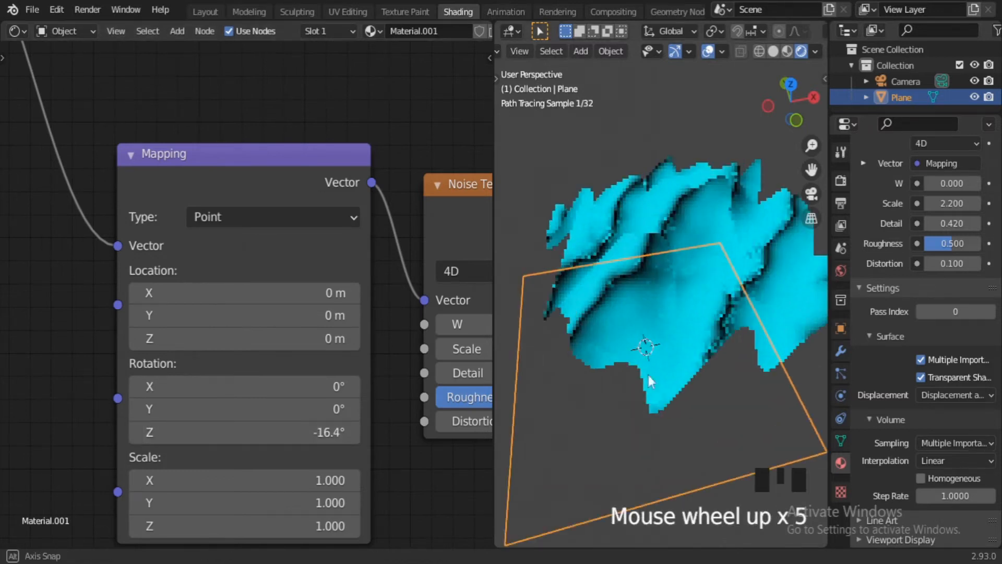
middle_click_drag(649, 378, 656, 358)
left_click_drag(312, 433, 250, 433)
scroll(693, 390, "down", 5)
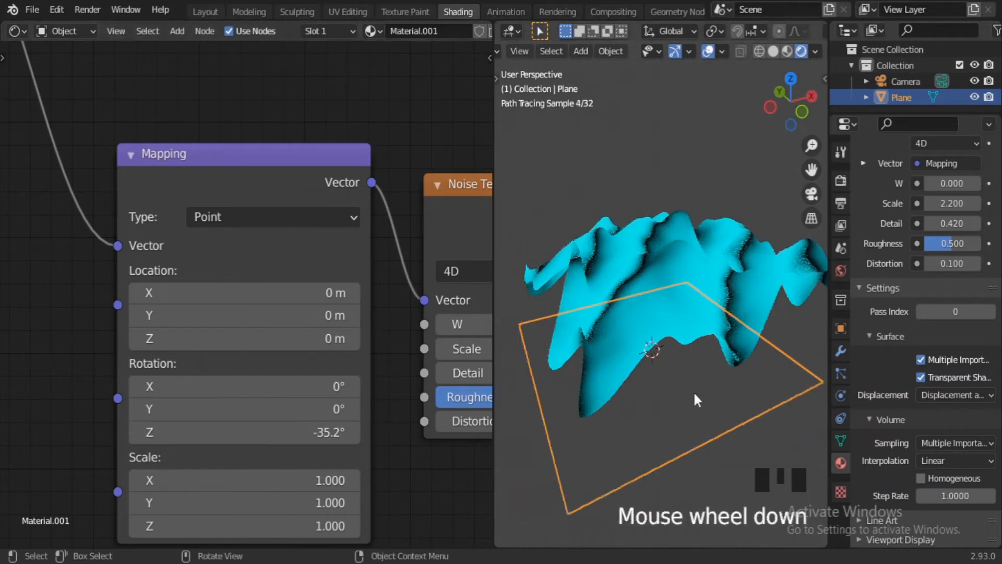
middle_click_drag(693, 390, 616, 402)
- Set the X scale of the Noise Texture's Mapping node to 0.3
middle_click_drag(409, 445, 406, 304)
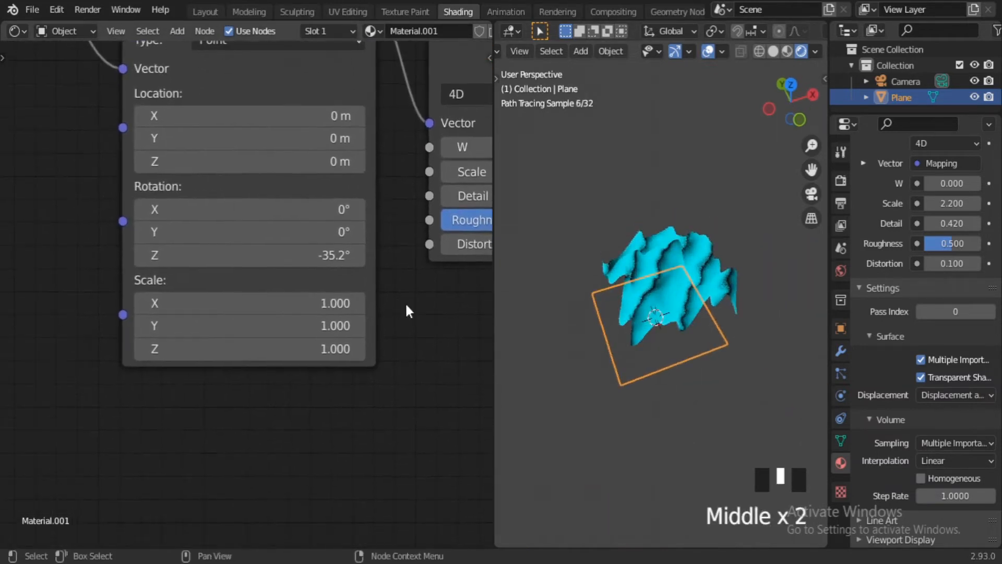
scroll(406, 304, "up", 5)
scroll(345, 418, "down", 2)
middle_click_drag(343, 419, 343, 456)
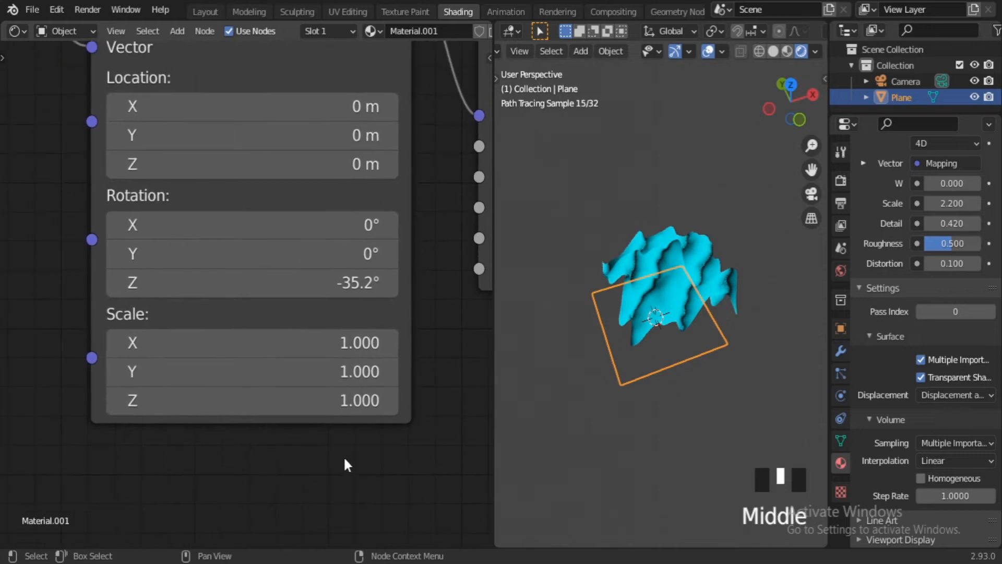
left_click_drag(346, 342, 282, 342)
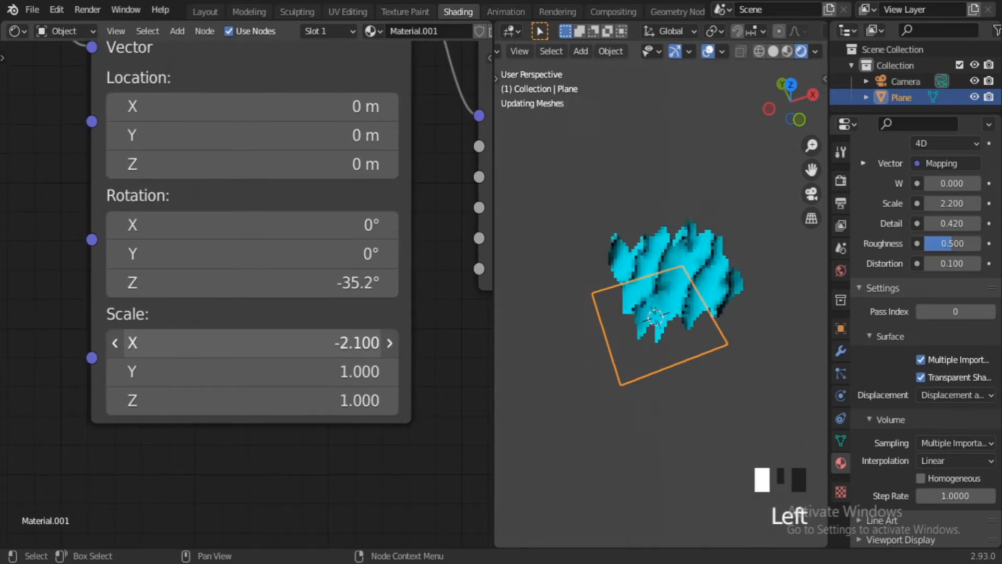
scroll(649, 331, "up", 2)
left_click(370, 345)
type(".")
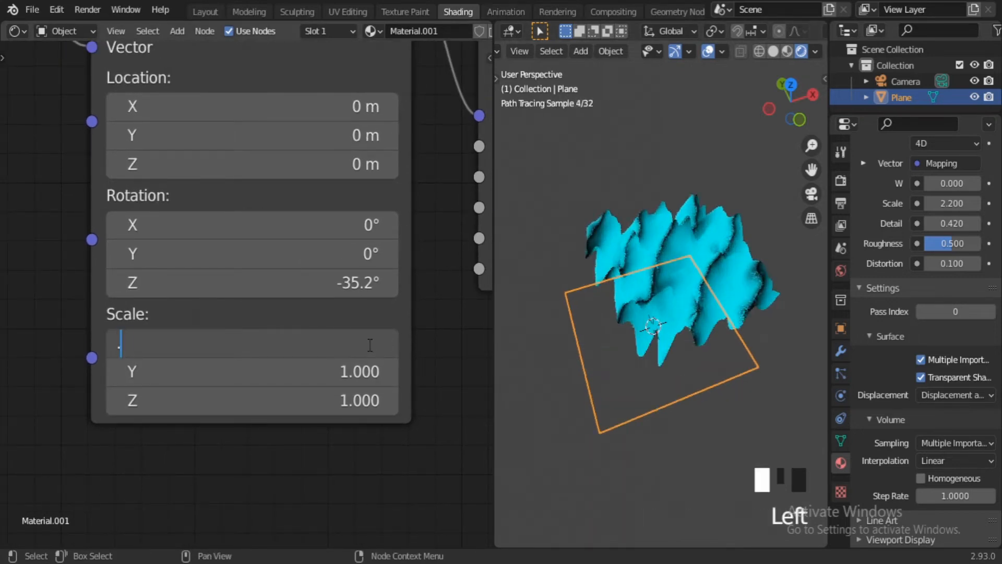
type("3")
key("Return")
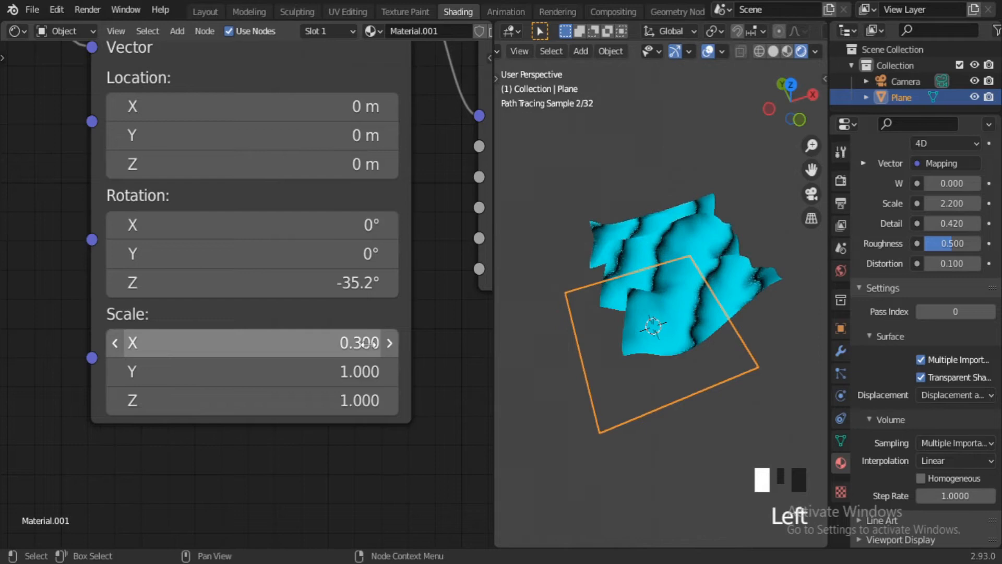
- Set the Y scale of the same Mapping node to 0.2 and check the displaced surface from a lower angle
left_click(340, 374)
type(".2")
key("Return")
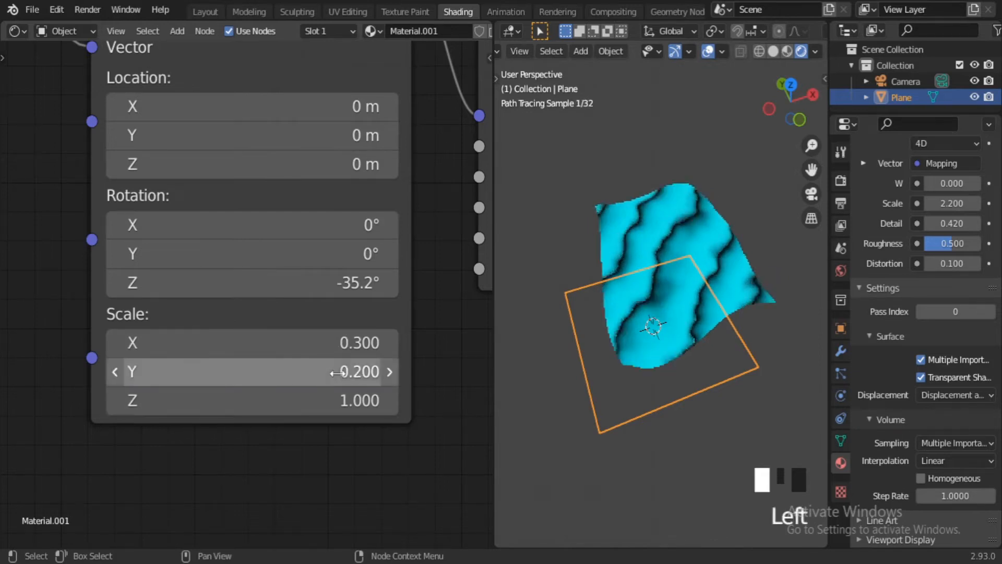
middle_click_drag(659, 314, 715, 214)
scroll(720, 261, "up", 4)
middle_click_drag(722, 269, 704, 365)
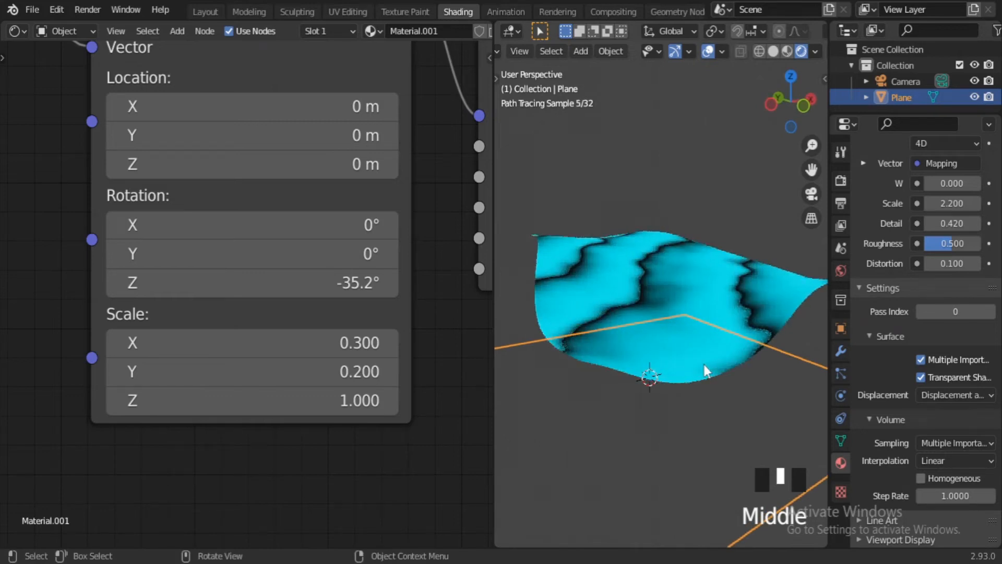
- Fine-tune the Mapping node's X scale to 0.34
left_click(350, 342)
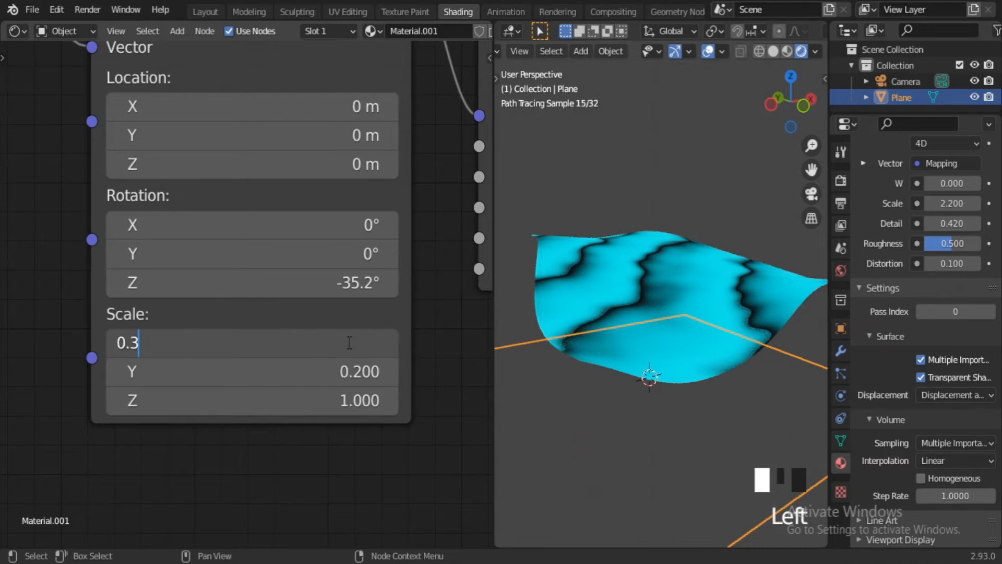
type("4")
key("Return")
scroll(682, 336, "down", 4)
middle_click_drag(682, 336, 678, 421)
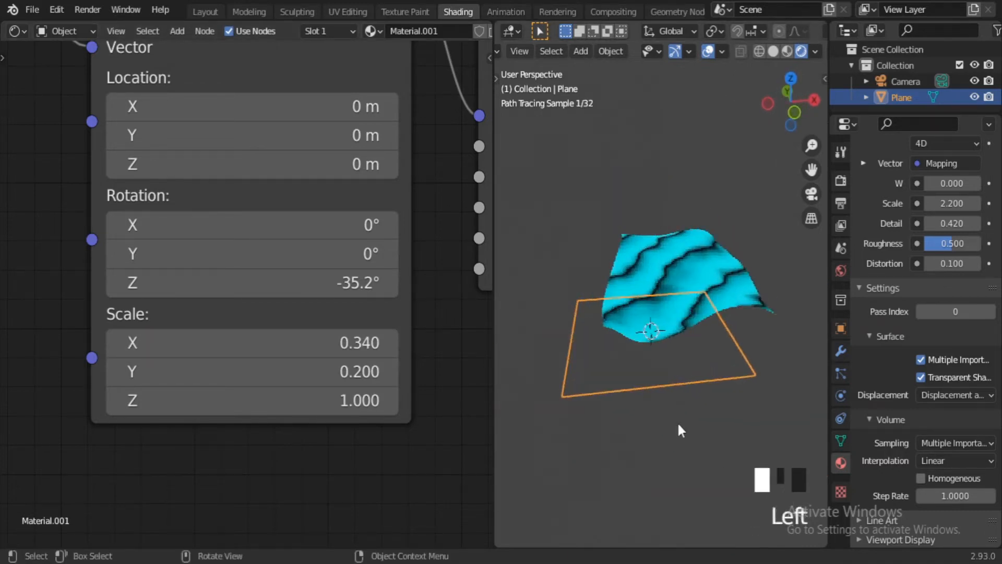
- Examine the displaced plane from directly above, with the plane deselected and selected again
left_click(678, 421)
scroll(660, 320, "down", 3)
middle_click_drag(660, 320, 700, 382)
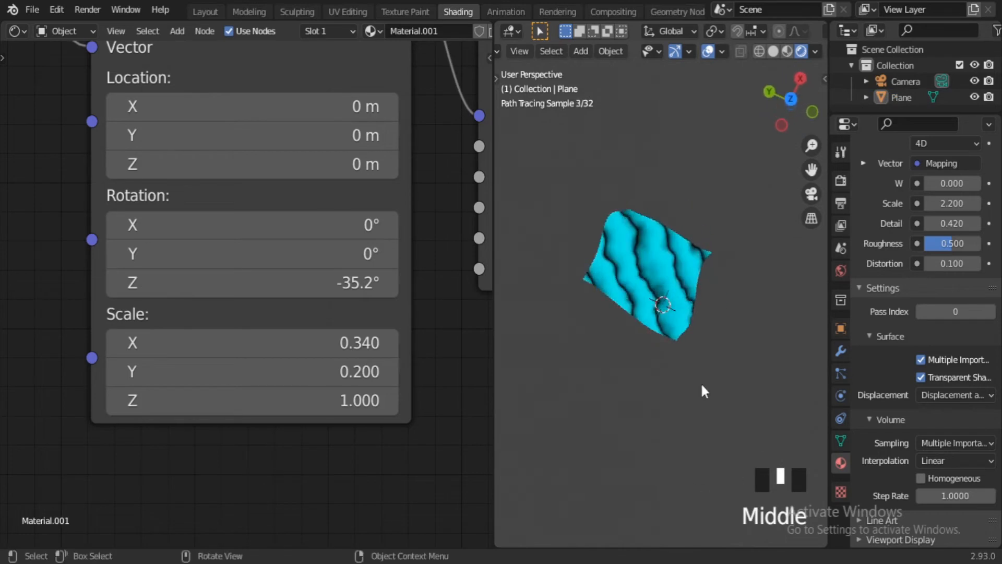
key("KP_7")
scroll(702, 376, "up", 4)
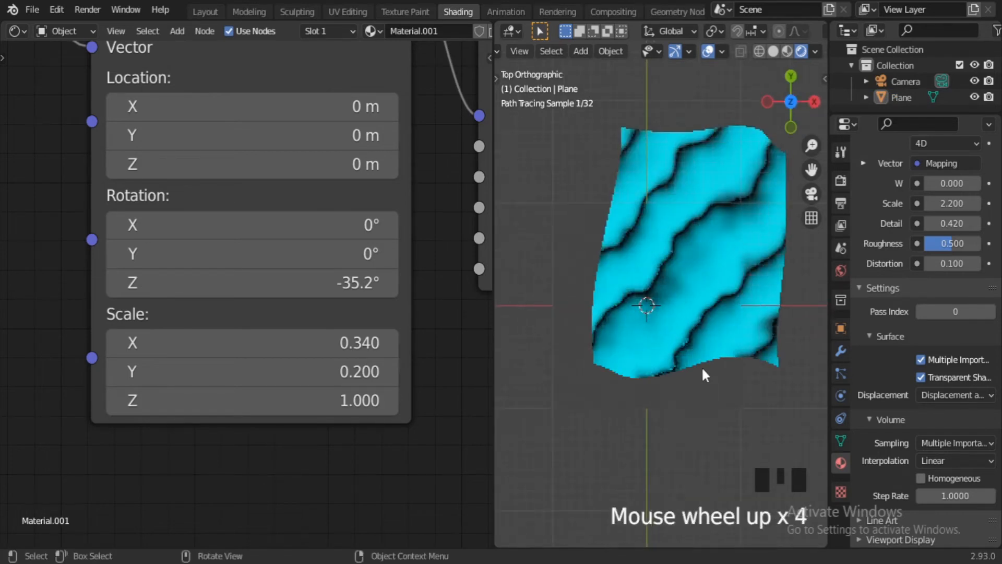
left_click(646, 392)
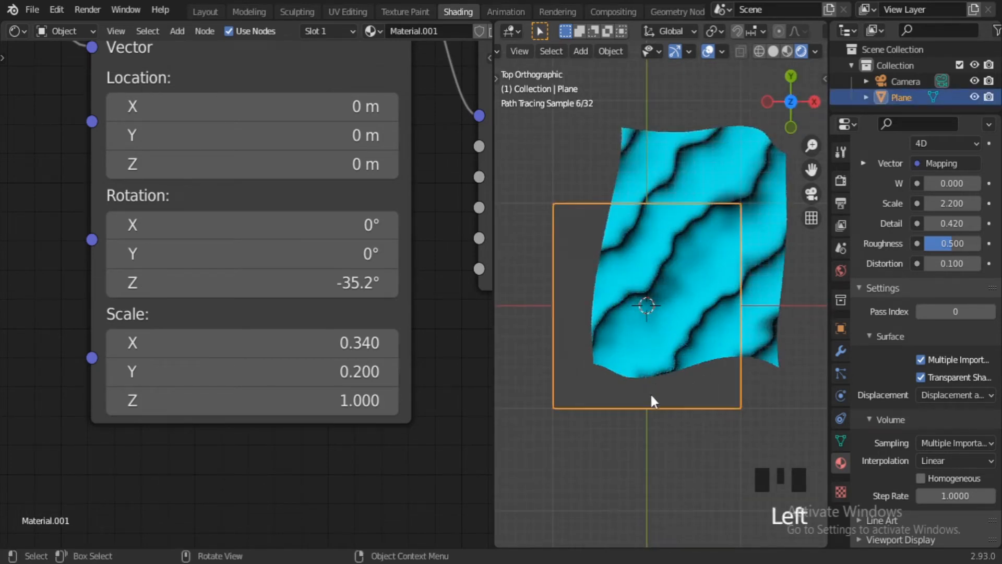
- Change the type of the Noise Texture's Mapping node to Texture and inspect the resulting displacement
scroll(413, 371, "down", 4)
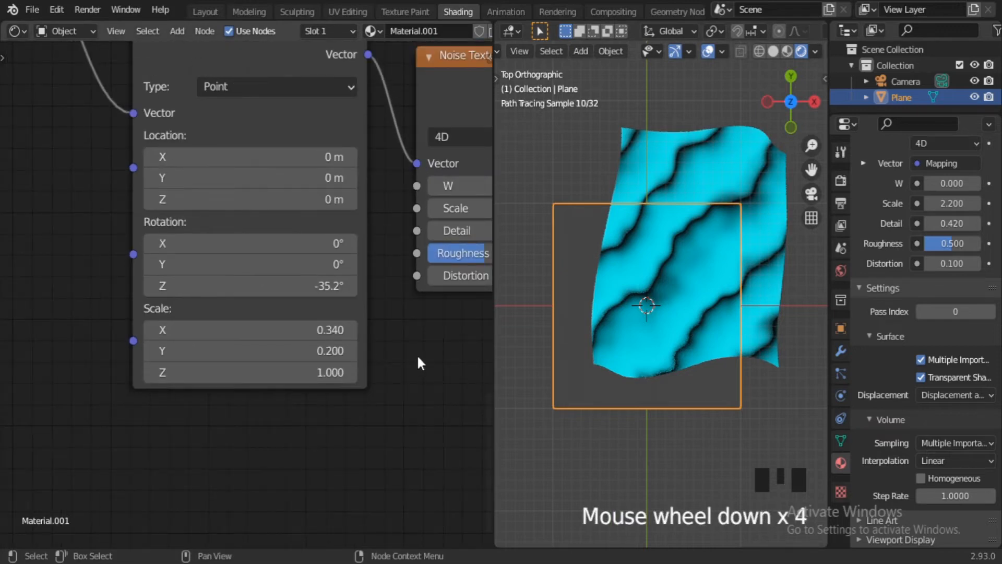
middle_click_drag(425, 347, 353, 387)
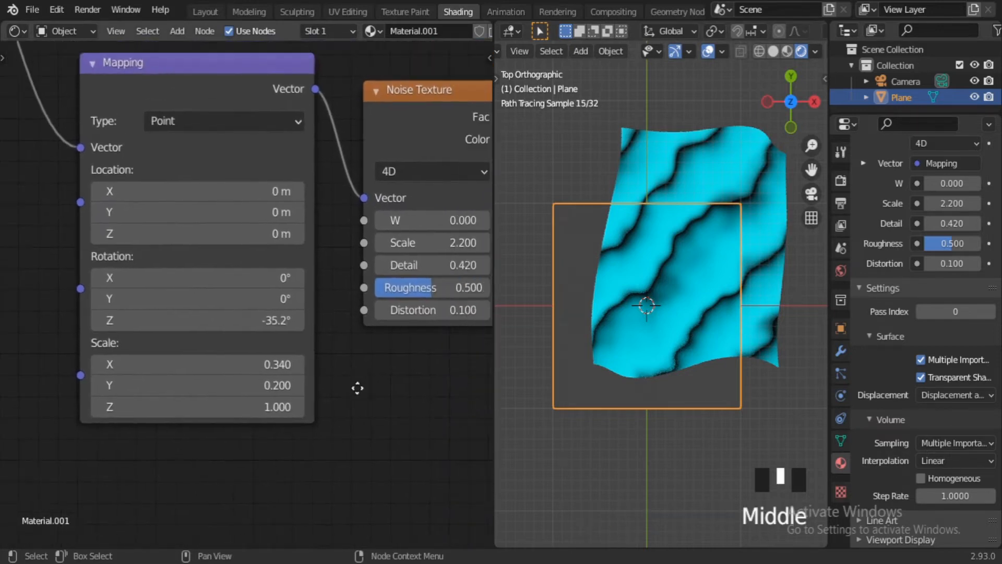
scroll(354, 389, "up", 4)
scroll(364, 392, "down", 5)
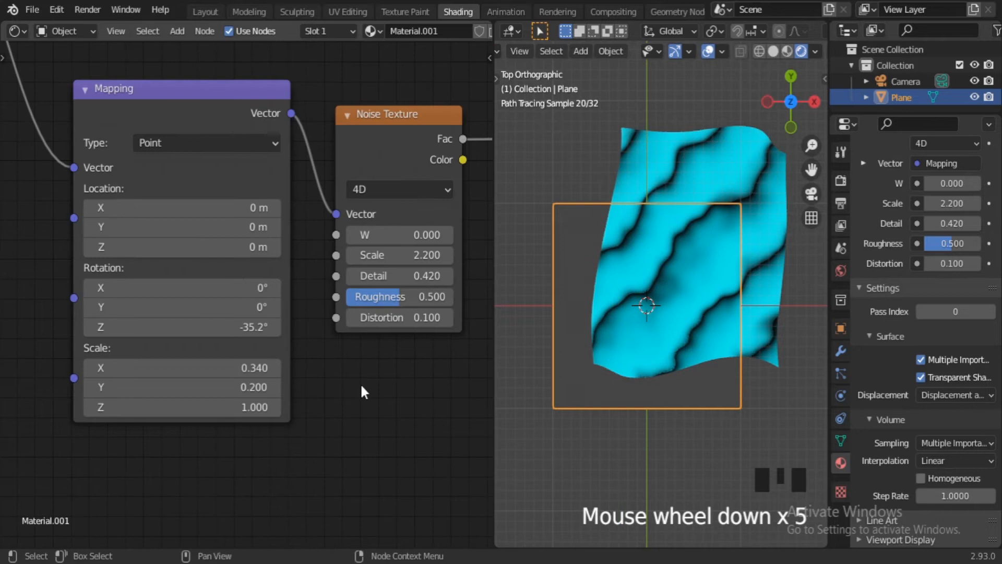
left_click(198, 142)
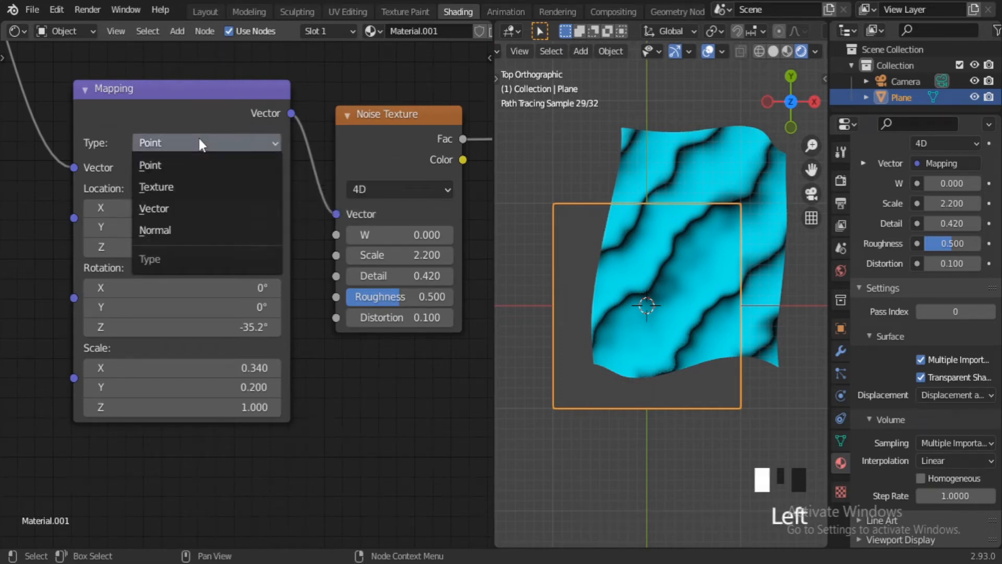
left_click(195, 189)
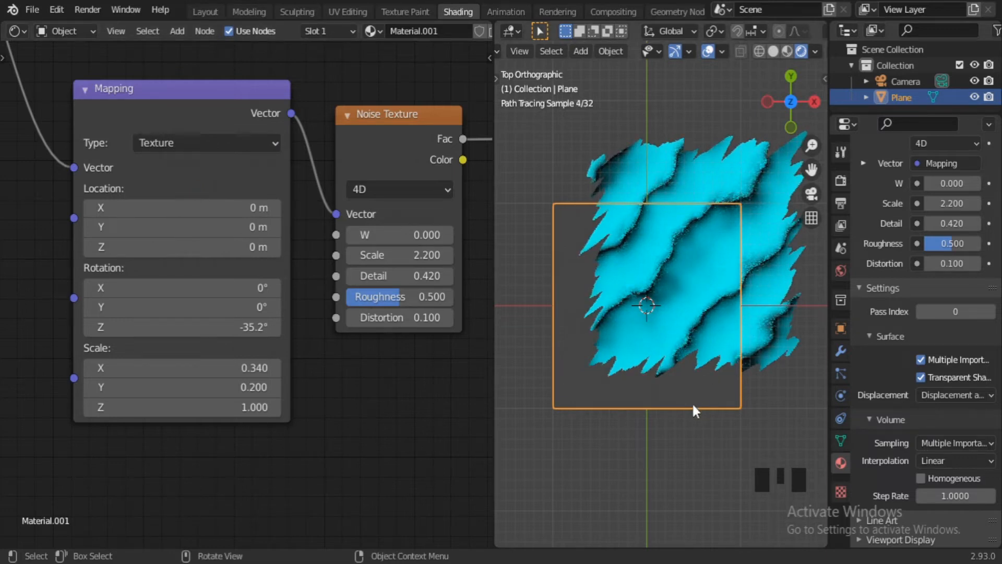
middle_click_drag(691, 402, 710, 270)
scroll(700, 300, "up", 2)
scroll(707, 334, "up", 1)
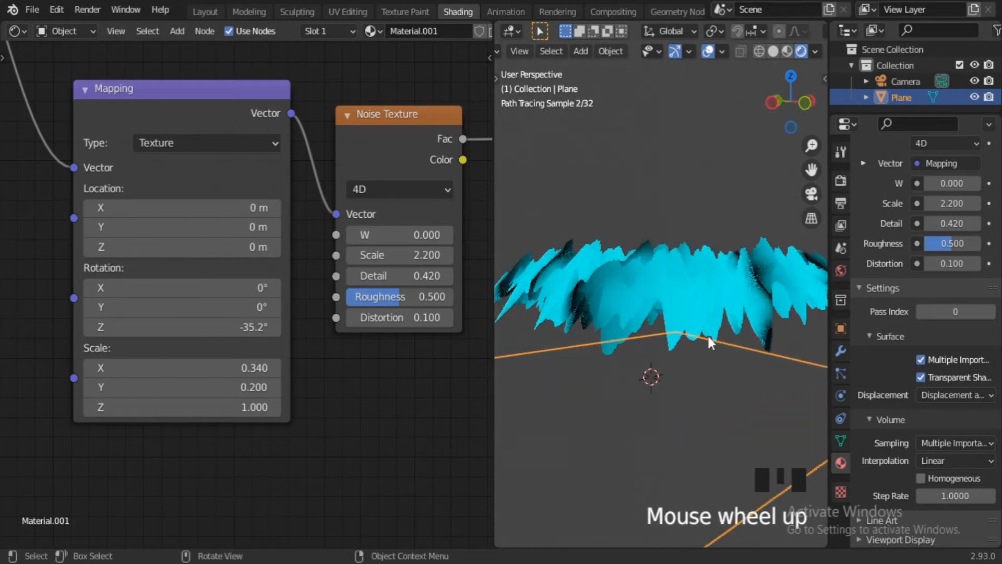
middle_click_drag(708, 338, 669, 429)
scroll(669, 430, "down", 2)
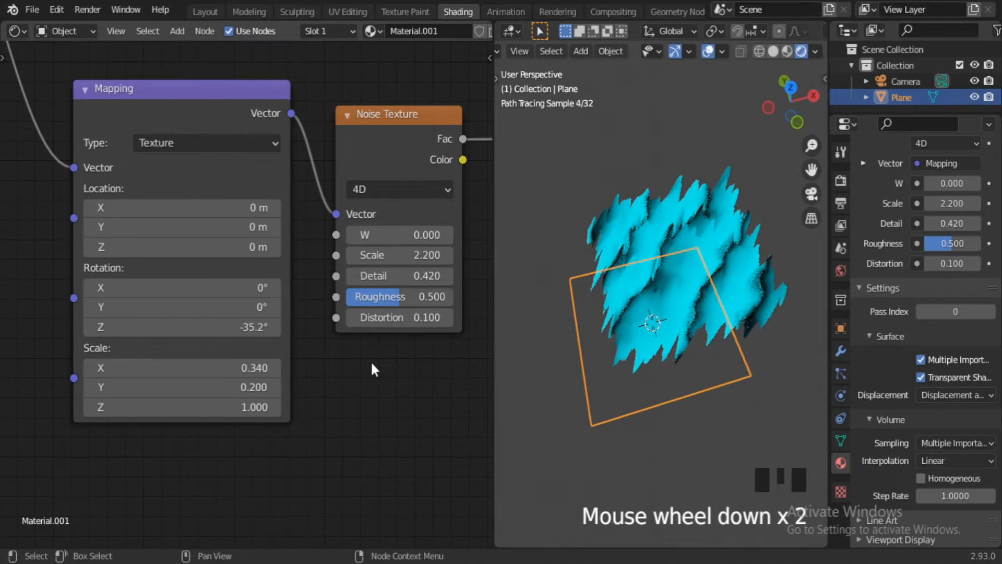
- Add a ColorRamp node onto the link leaving the Noise Texture's Fac output
scroll(314, 421, "down", 3)
middle_click_drag(313, 421, 136, 429)
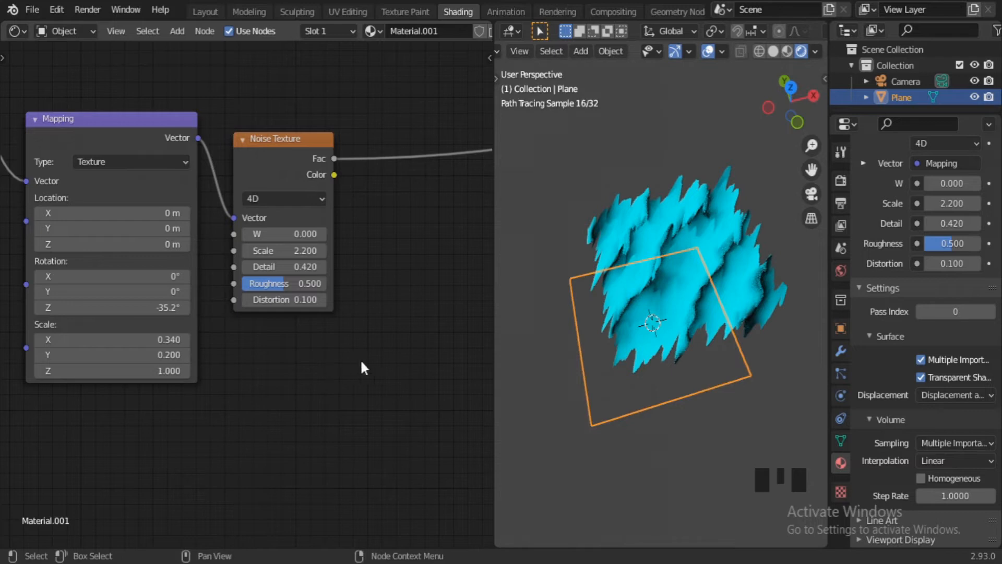
middle_click_drag(360, 359, 288, 343)
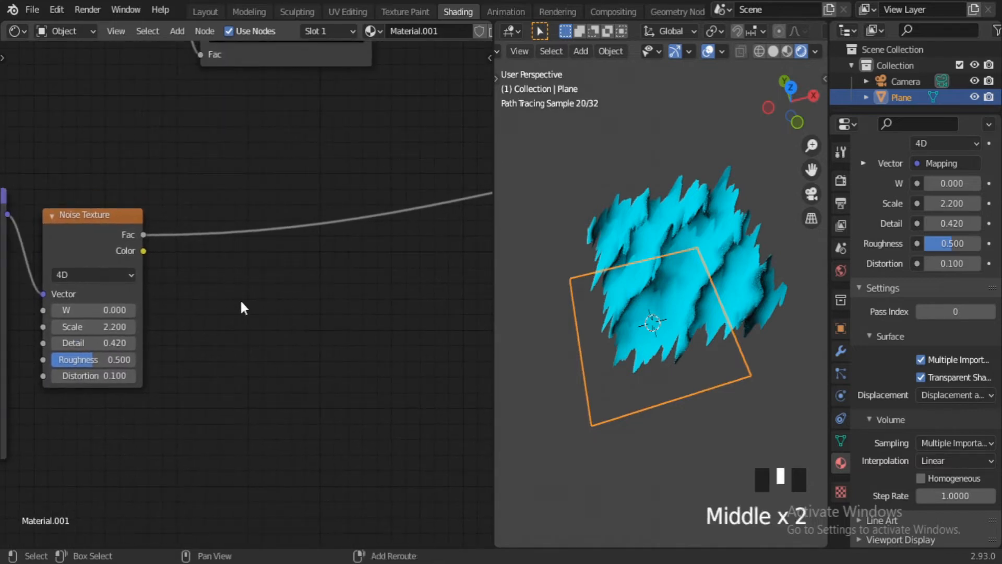
key("shift+a")
type("col")
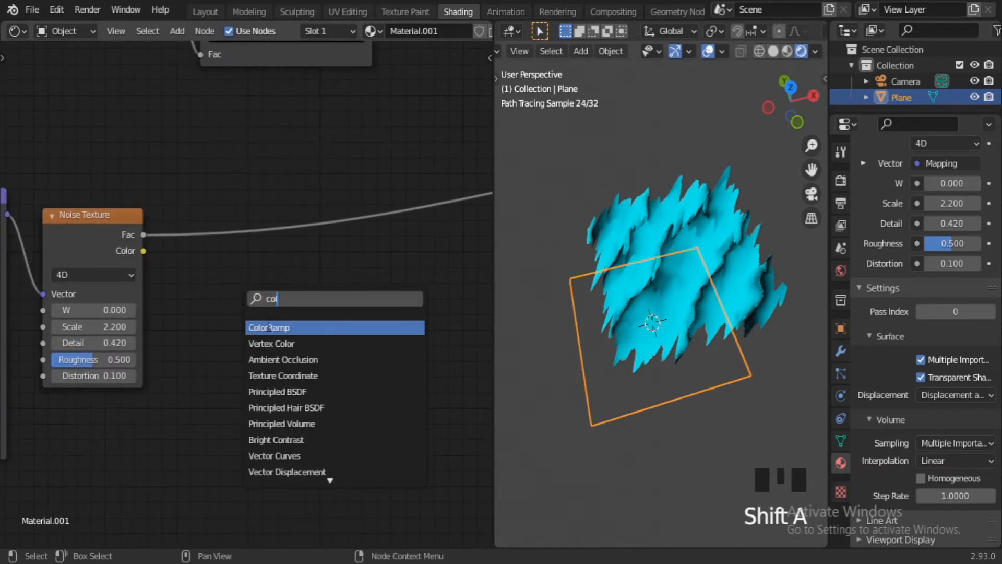
key("Return")
left_click(281, 335)
- Set the new ColorRamp's interpolation to Ease
scroll(284, 399, "up", 3)
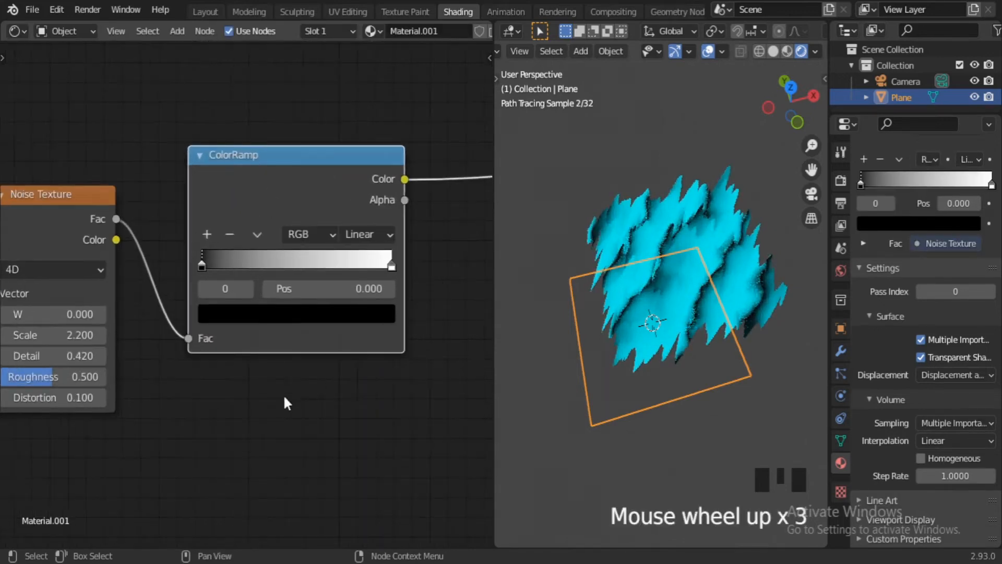
middle_click_drag(284, 403, 291, 425)
scroll(369, 376, "up", 2)
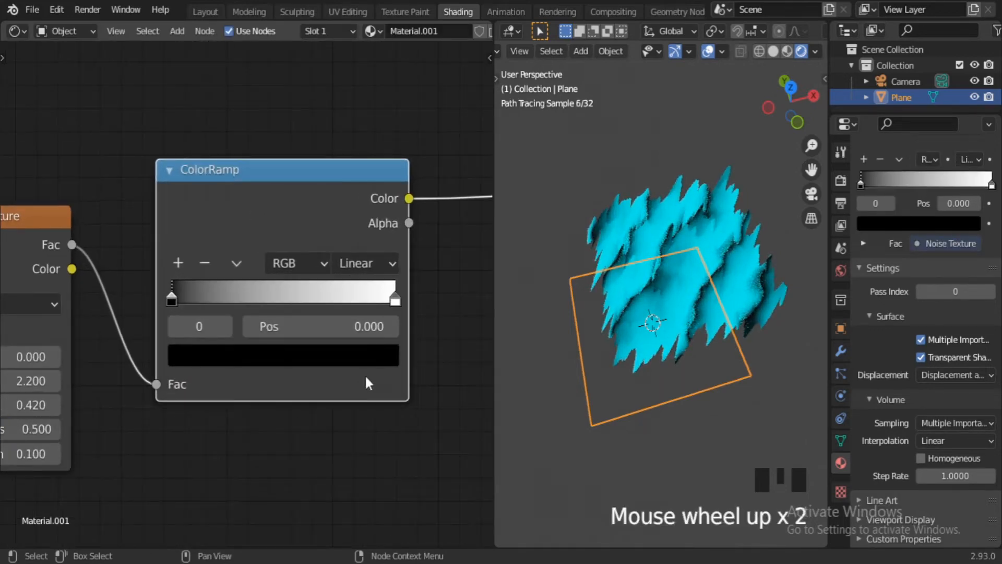
left_click(374, 259)
left_click(371, 288)
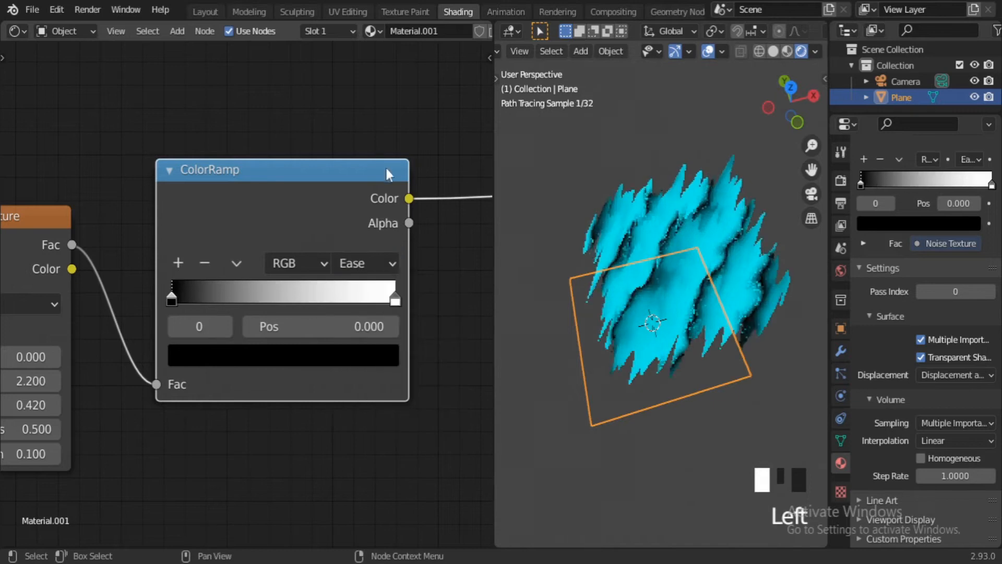
- Change the interpolation of the ColorRamp feeding the Multiply node to B-Spline
scroll(386, 172, "down", 2)
middle_click_drag(381, 224, 358, 400)
scroll(360, 364, "down", 4)
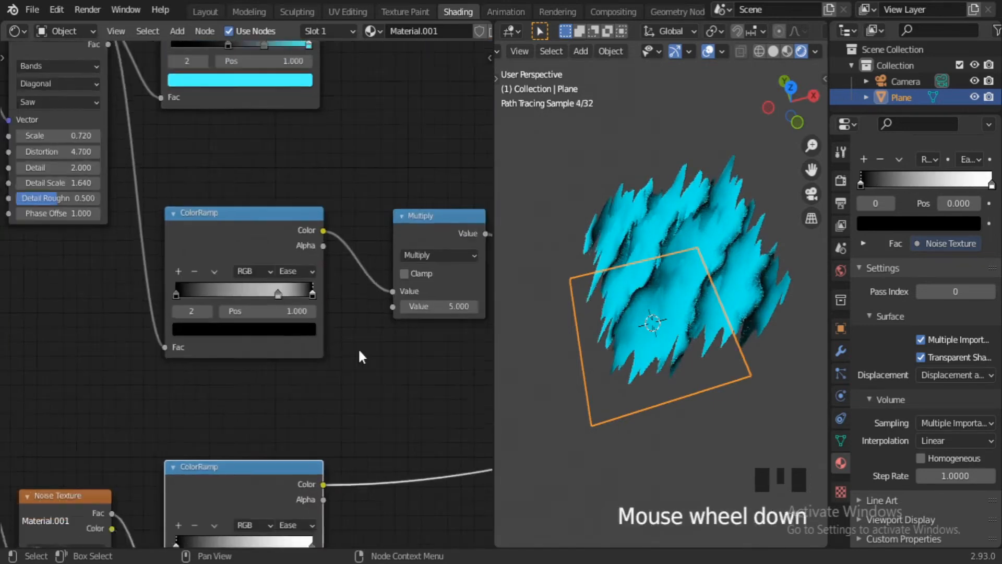
scroll(359, 352, "up", 4)
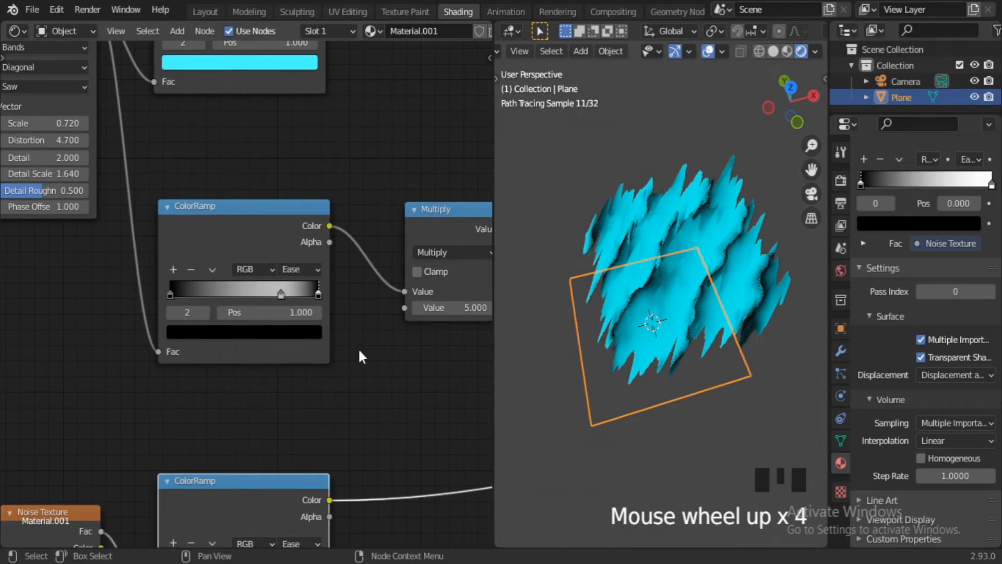
middle_click_drag(315, 412, 337, 391)
scroll(337, 391, "up", 5)
scroll(317, 375, "down", 5)
scroll(318, 377, "down", 9)
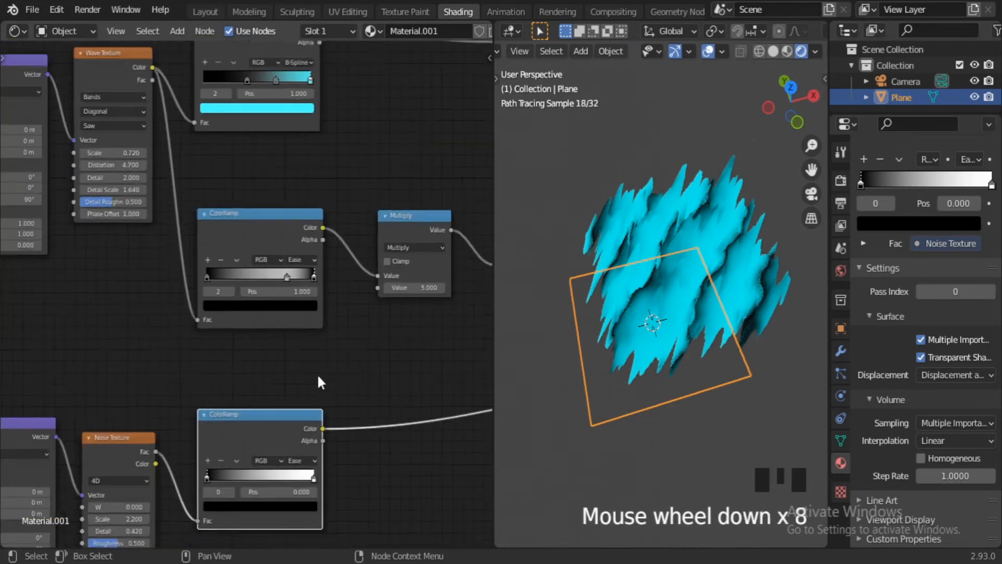
scroll(318, 377, "up", 8)
scroll(317, 374, "up", 7)
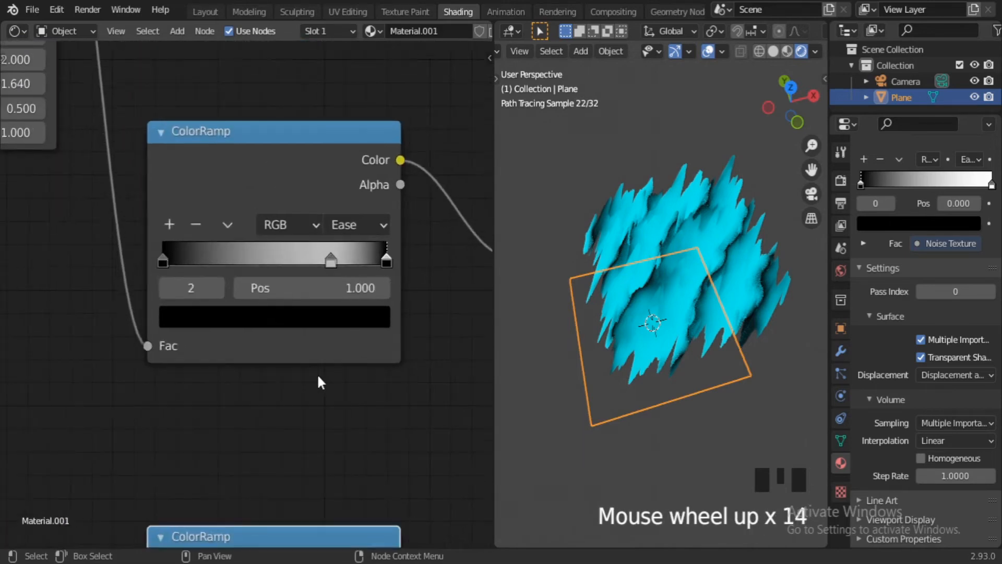
left_click(365, 217)
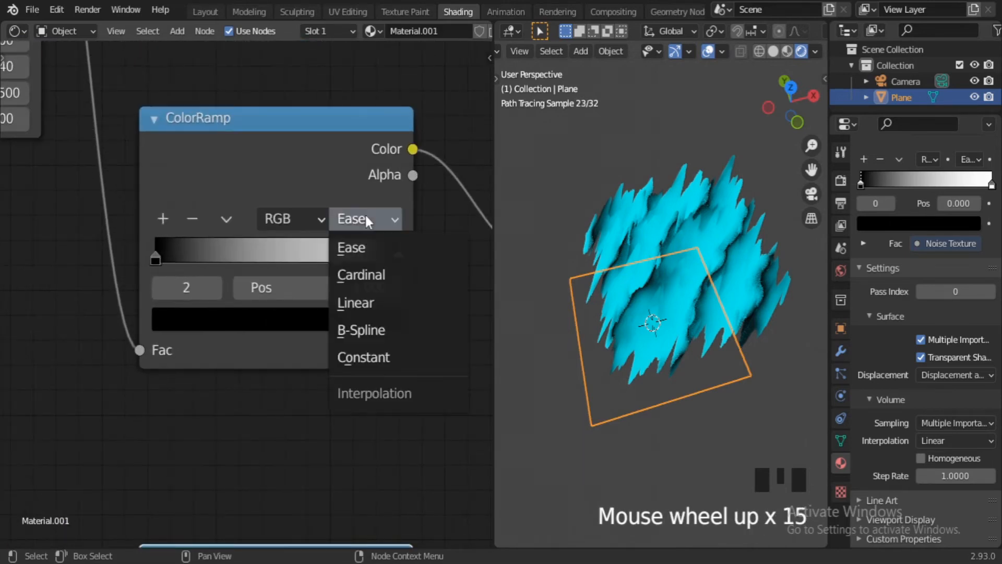
left_click(366, 334)
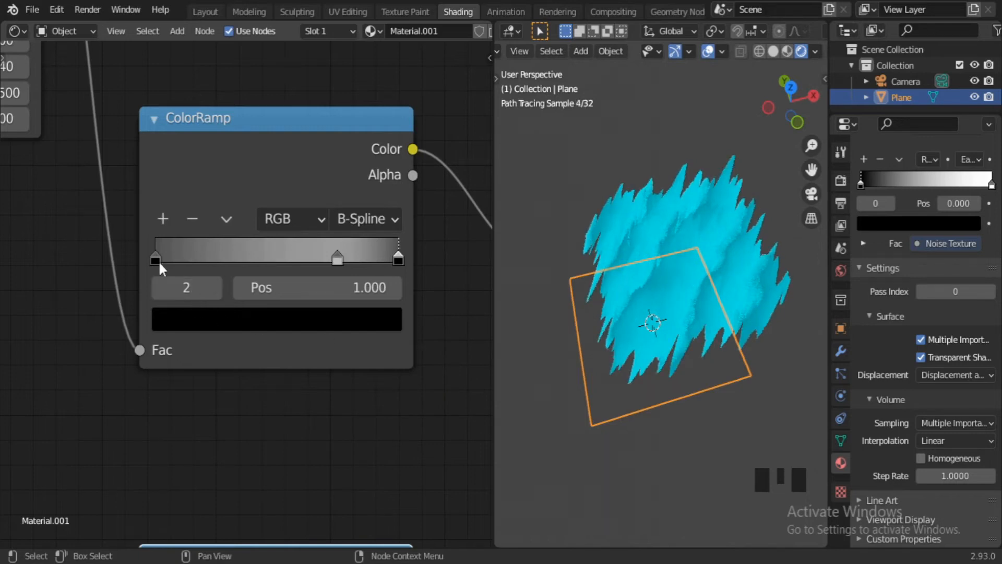
- Move that ColorRamp's first black stop to 0.514, shift the last black stop slightly inward and place the gray stop at 0.900
left_click_drag(156, 264, 284, 261)
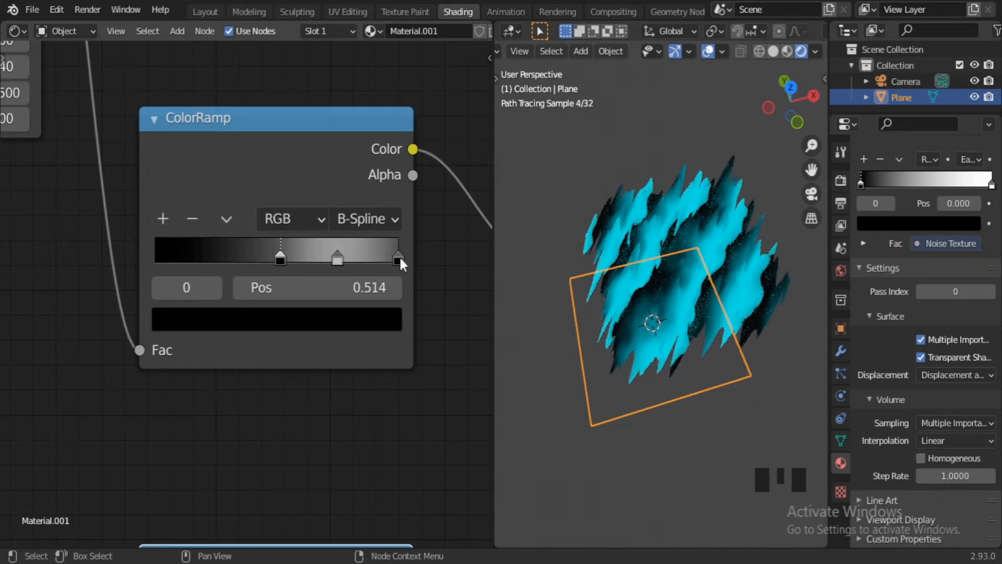
left_click_drag(401, 260, 377, 259)
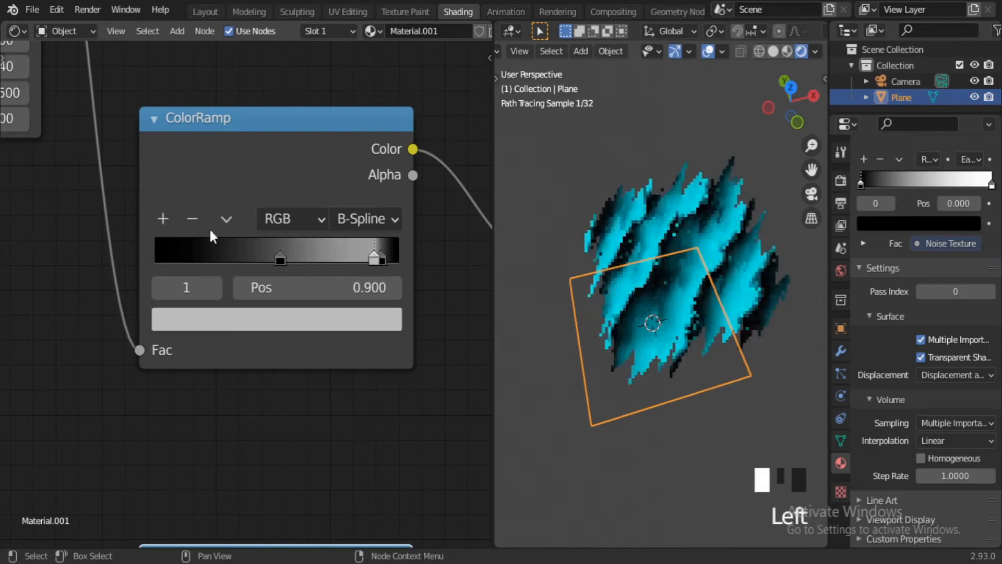
- Add two stops to the ColorRamp feeding the Multiply node, placing one near the gray end stop and one at 0.702
left_click(161, 220)
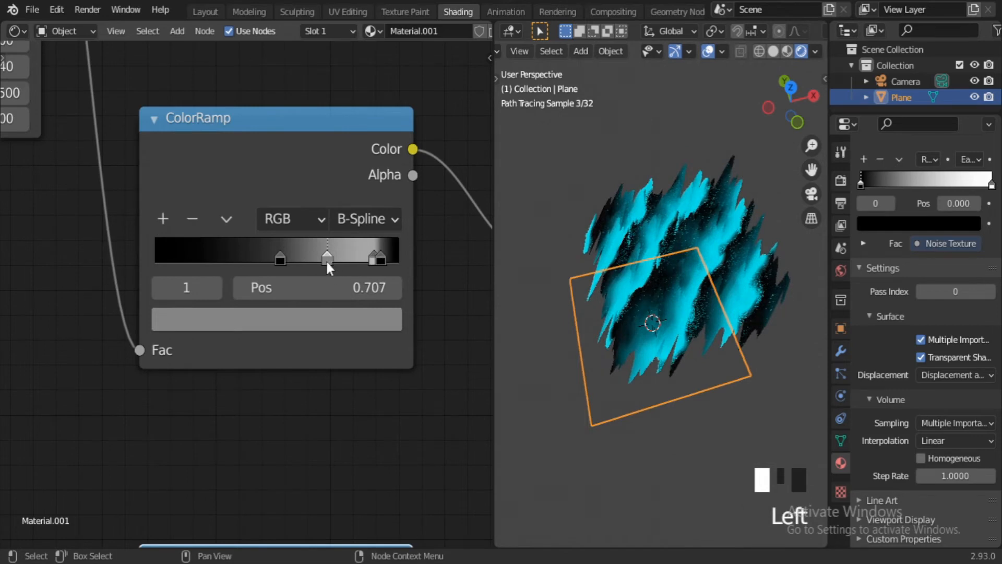
left_click_drag(327, 261, 368, 262)
left_click(371, 262)
left_click(370, 262)
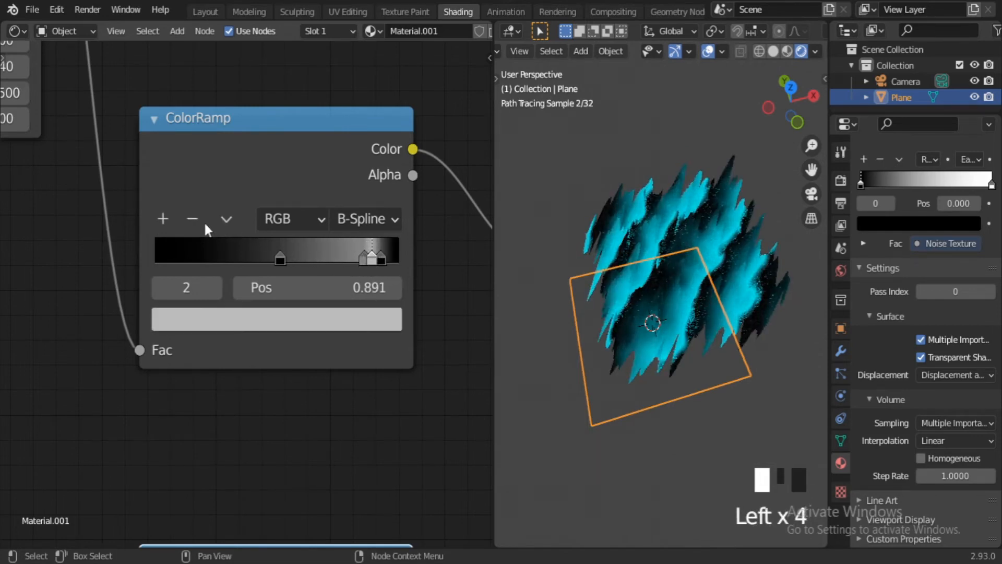
left_click(163, 218)
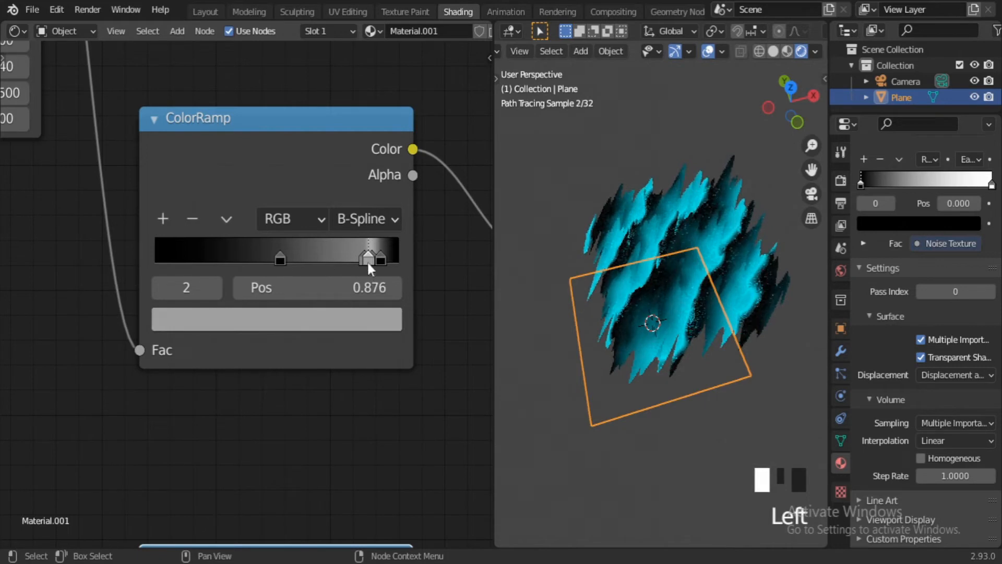
left_click_drag(368, 264, 327, 265)
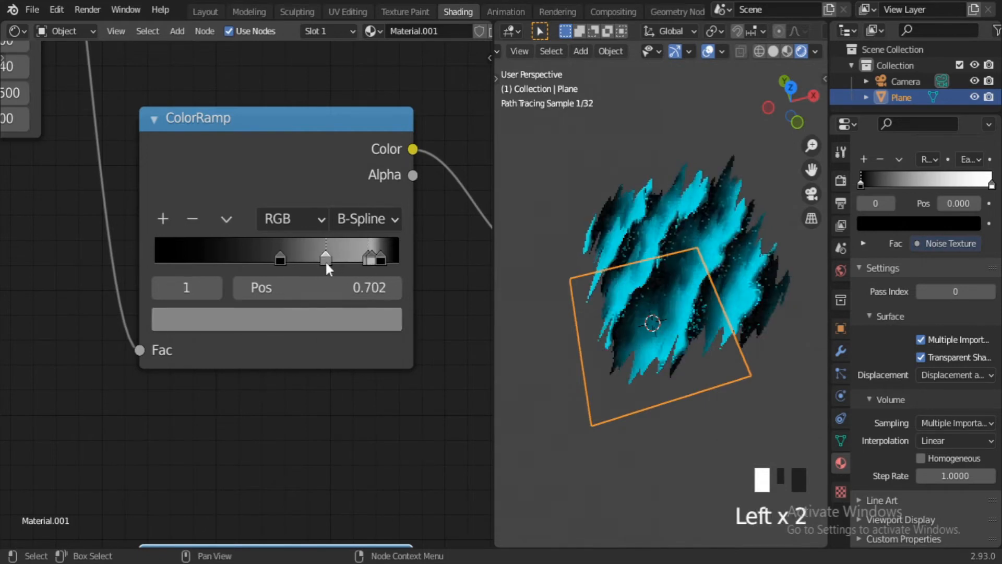
- Set the color of the stop at 0.702 in the emission ColorRamp to white
scroll(340, 320, "down", 1)
middle_click_drag(340, 320, 330, 394)
left_click(344, 157)
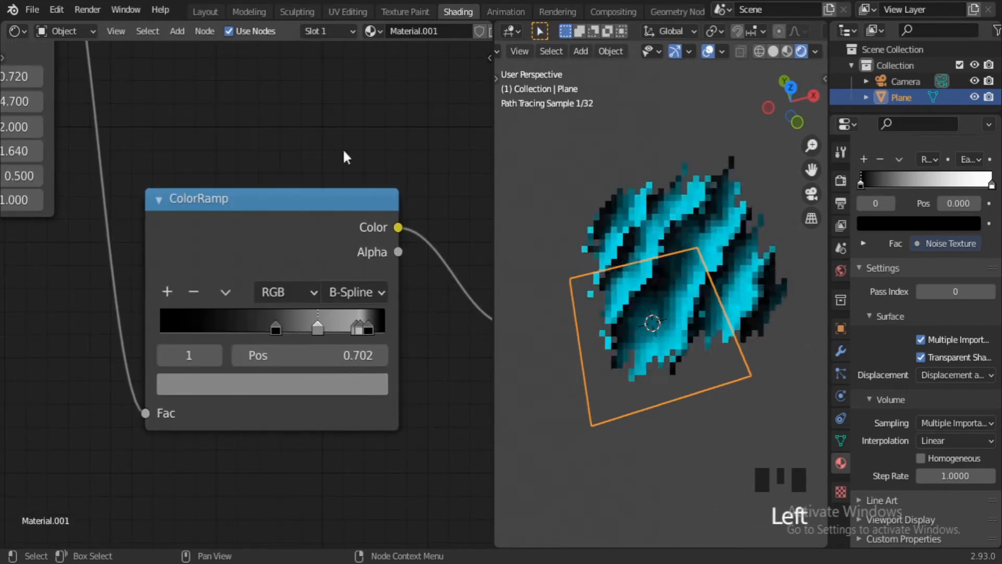
middle_click_drag(313, 358, 313, 403)
left_click(324, 431)
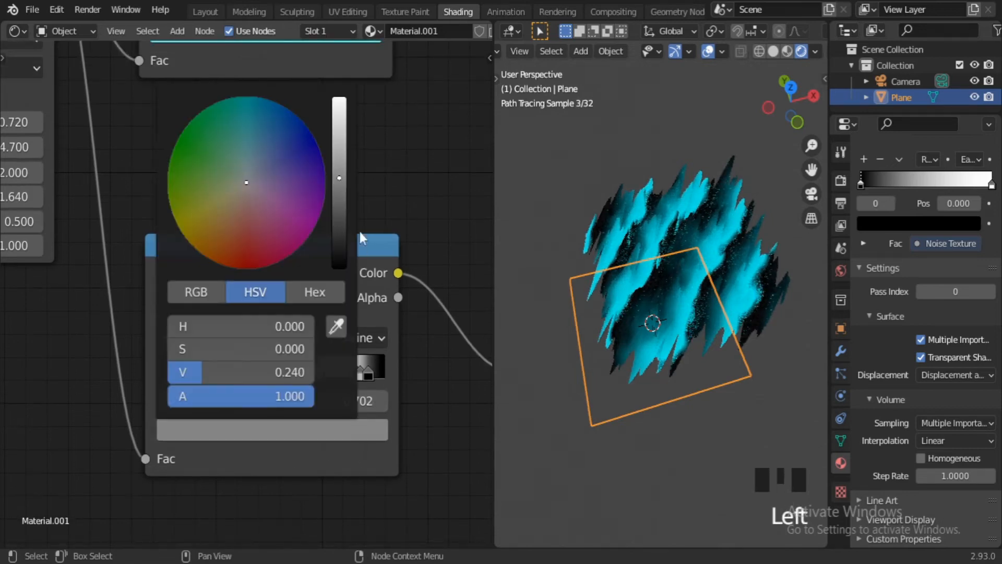
left_click_drag(339, 178, 339, 105)
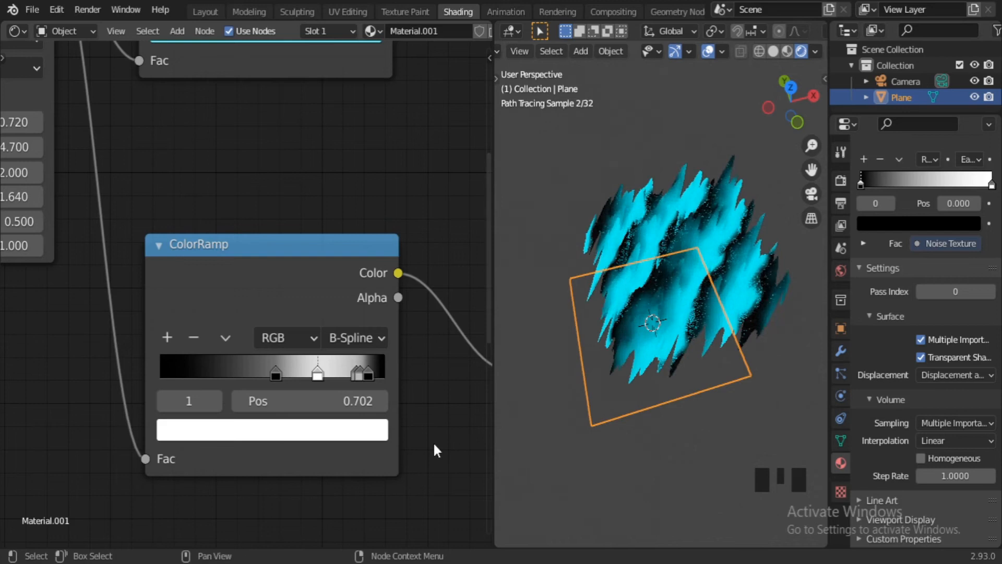
- Darken the light gray stop at 0.891 in the emission ColorRamp to a medium gray
left_click(358, 381)
left_click(368, 374)
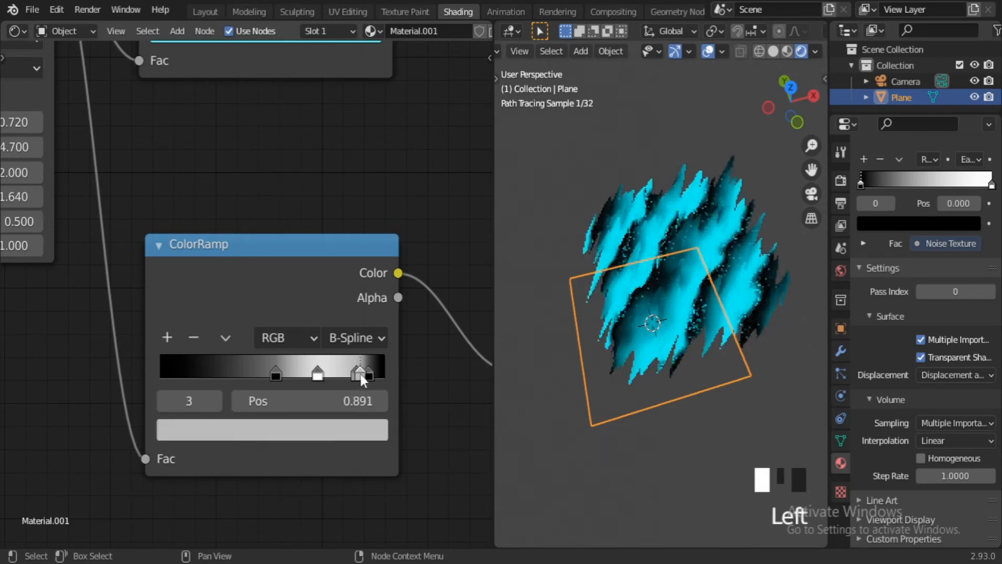
left_click(271, 429)
left_click_drag(340, 146, 339, 185)
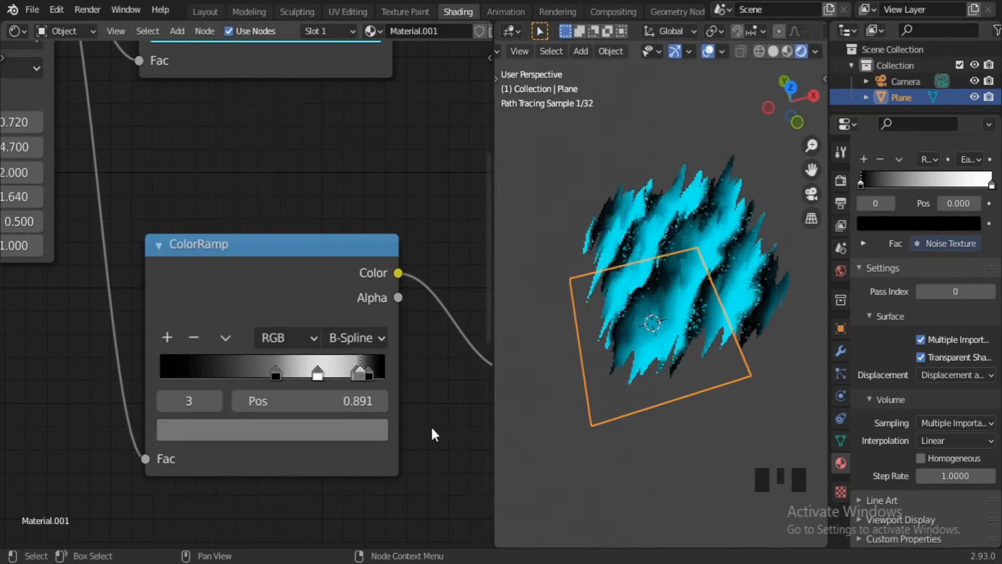
- Change the last stop of the ColorRamp fed by the Noise Texture from white to black
scroll(432, 434, "down", 5)
middle_click_drag(427, 425, 365, 403)
middle_click_drag(340, 437, 389, 233)
middle_click_drag(389, 444, 385, 377)
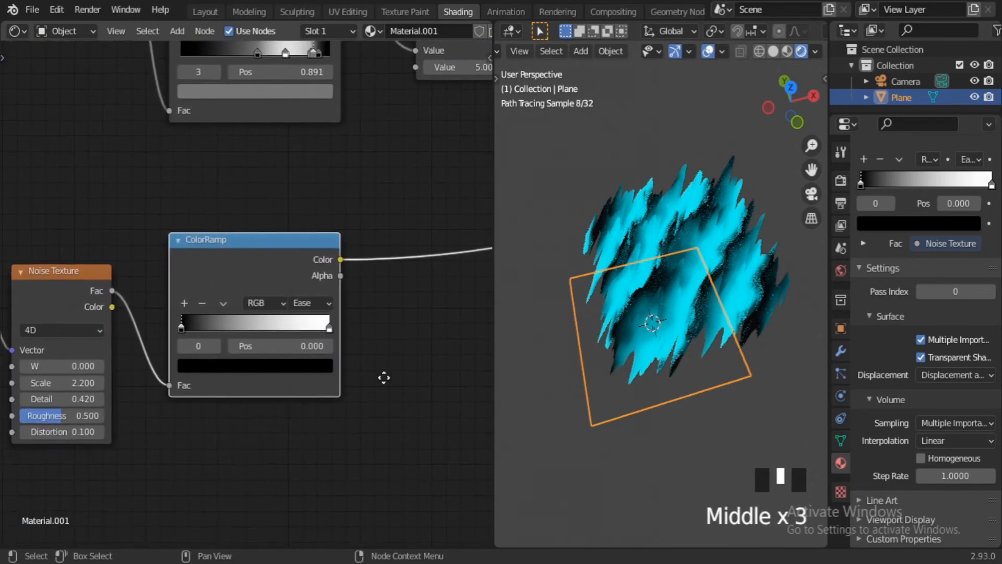
scroll(383, 375, "up", 2)
scroll(384, 376, "up", 2)
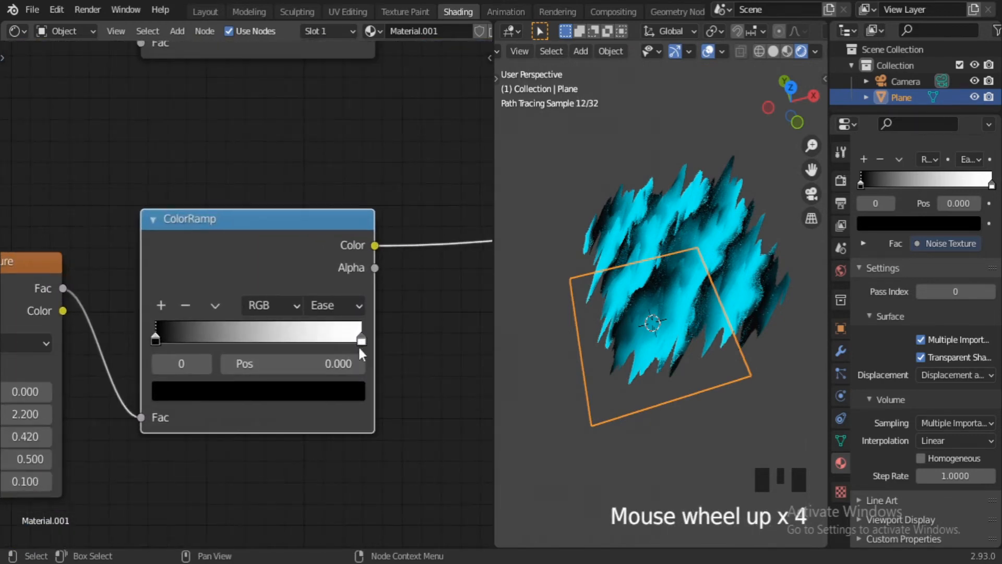
left_click(361, 340)
left_click(329, 391)
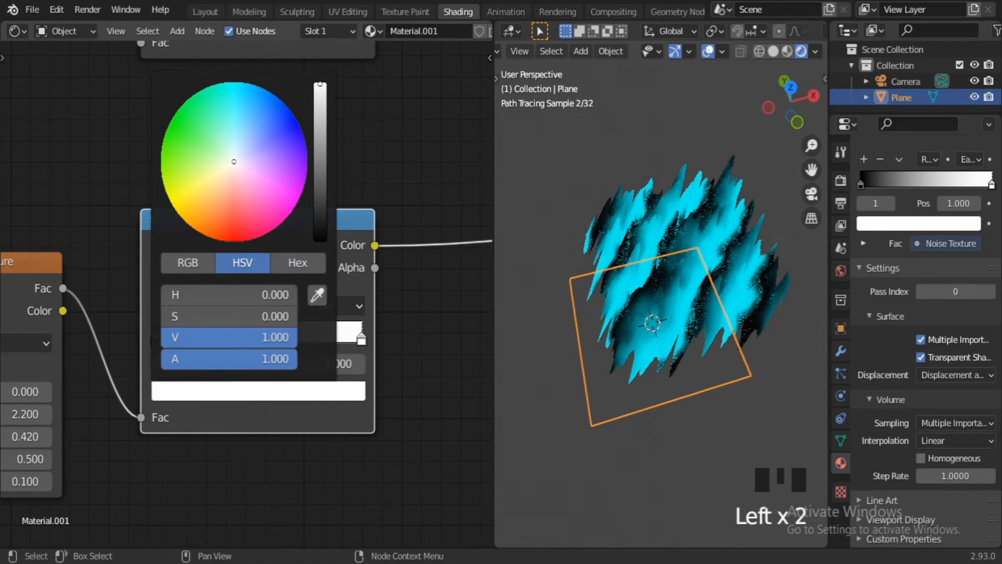
left_click_drag(320, 85, 320, 241)
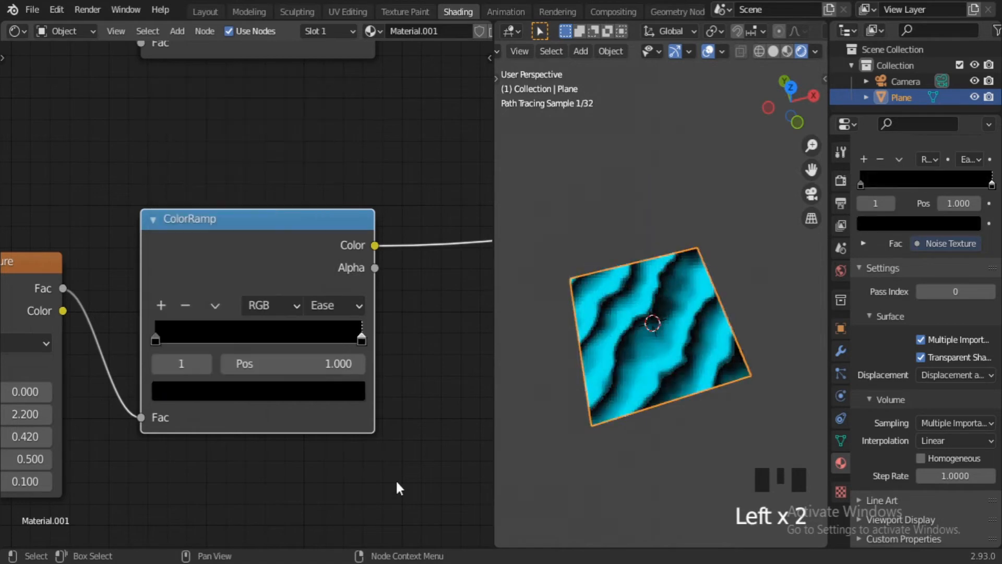
- Add a middle stop to the Noise Texture's ColorRamp, color it white and move it to 0.709
left_click(158, 306)
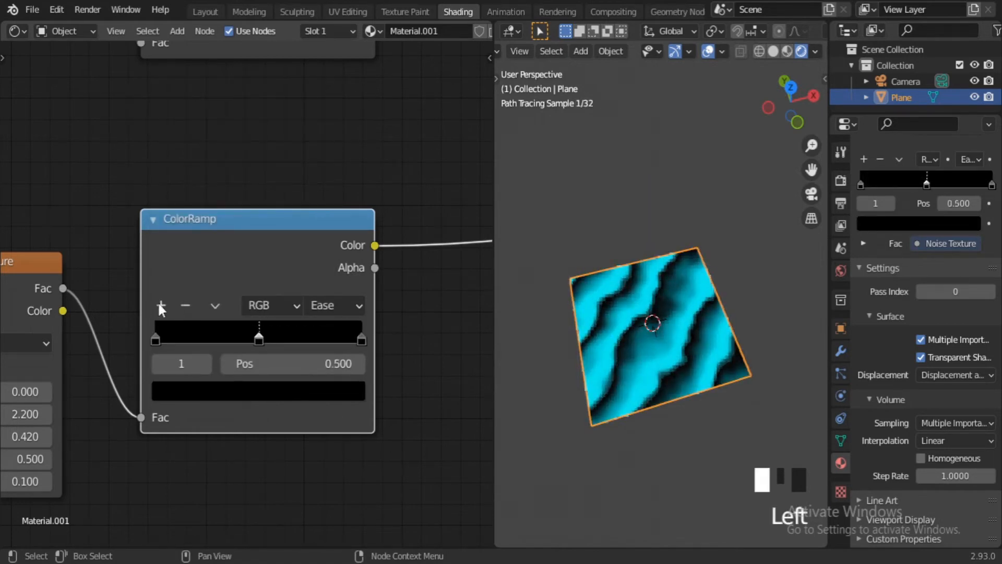
left_click(281, 395)
left_click_drag(320, 239, 320, 85)
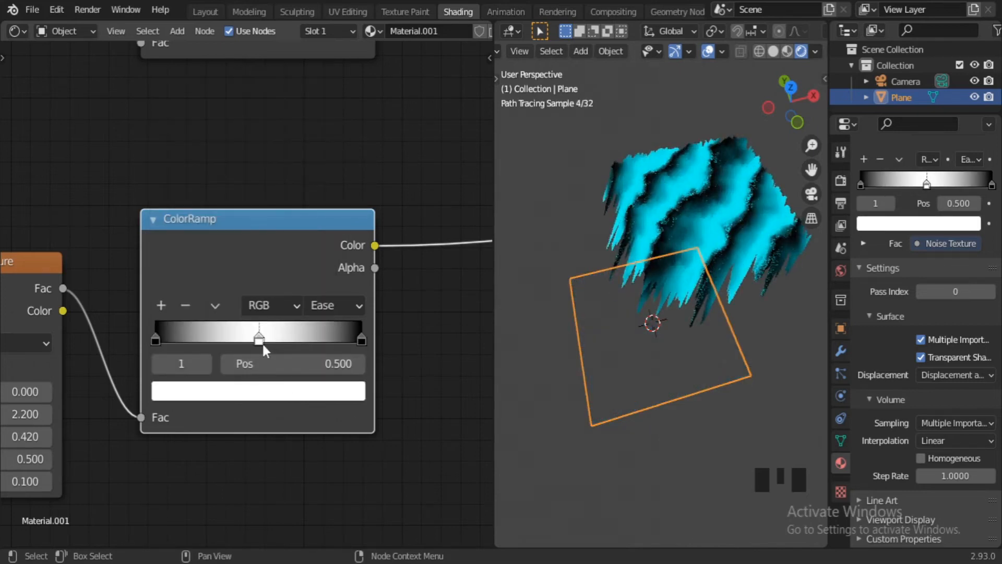
left_click_drag(272, 343, 303, 341)
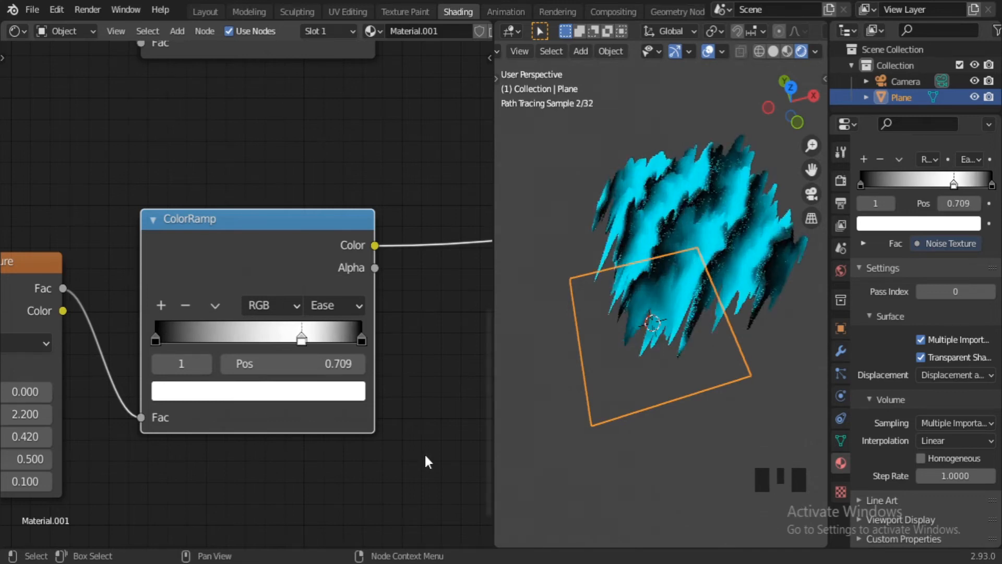
- Add a Math node onto the link between the Noise Texture's ColorRamp and the Material Output's Displacement
scroll(428, 412, "down", 2)
middle_click_drag(424, 337, 243, 439)
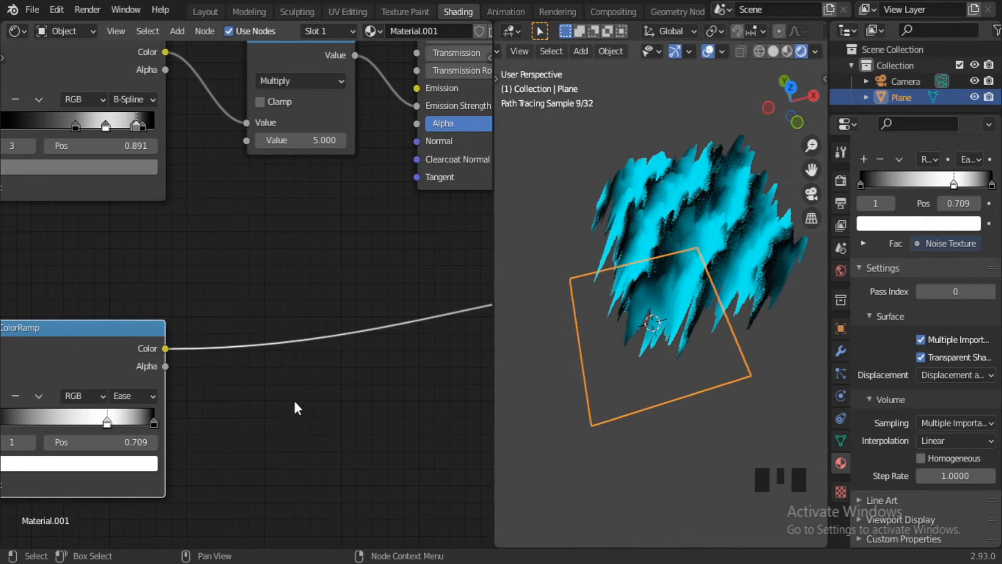
left_click(307, 387)
key("shift+a")
left_click(306, 384)
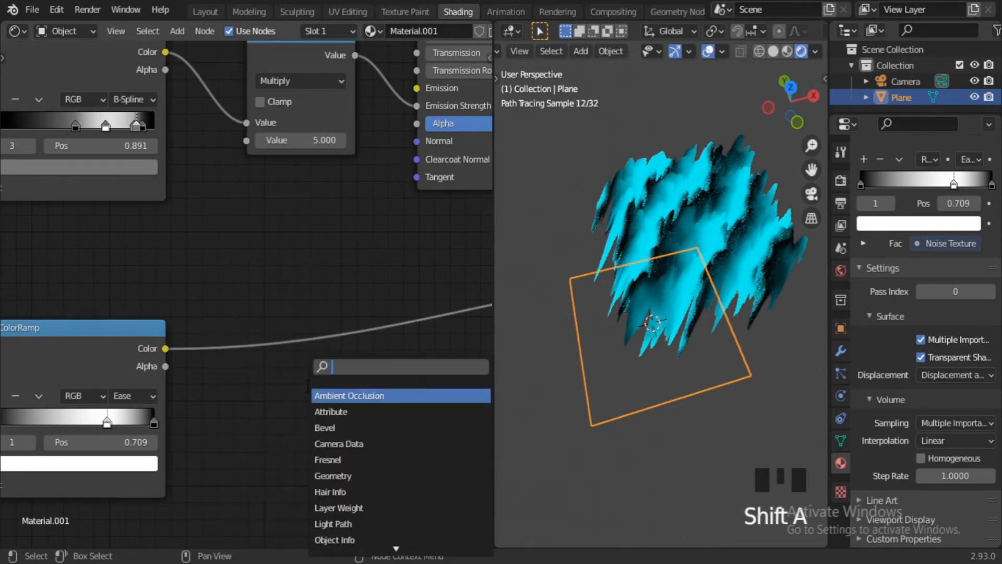
type("math")
key("Return")
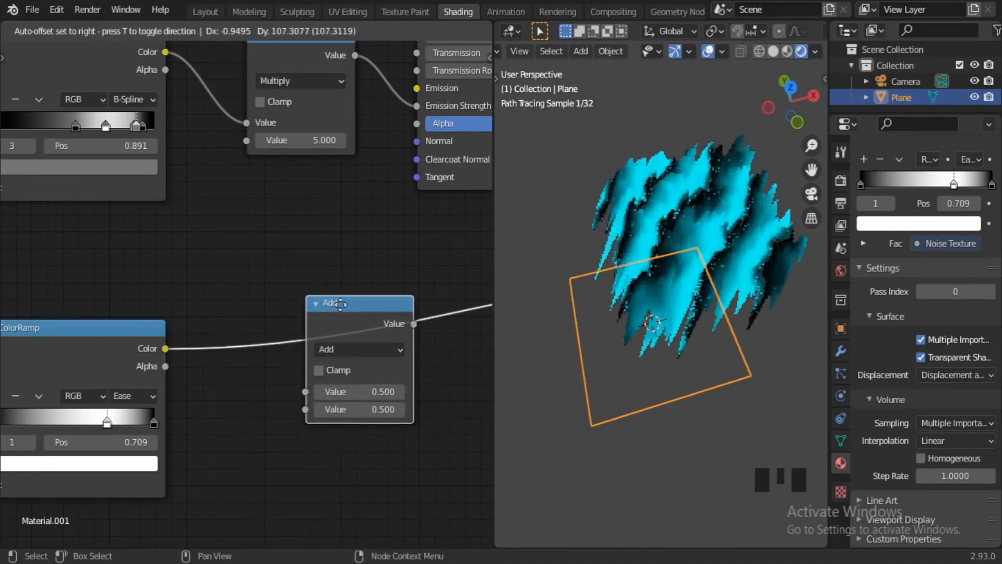
left_click(351, 478)
- Insert a Separate HSV node between the displacement ColorRamp and the Add node, and connect its V output to the Add node's first Value
scroll(371, 456, "down", 12)
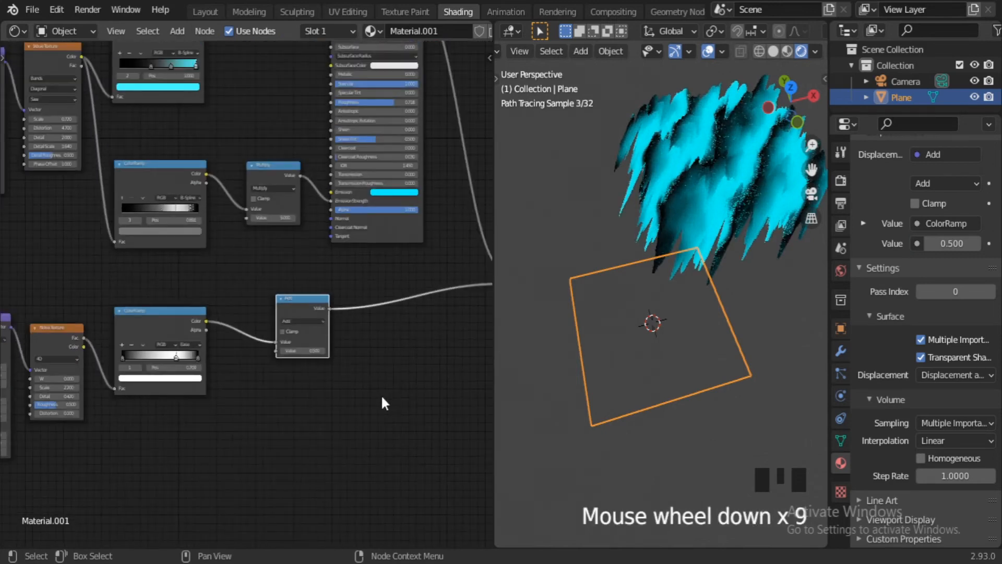
middle_click_drag(382, 402, 349, 412)
scroll(349, 412, "up", 8)
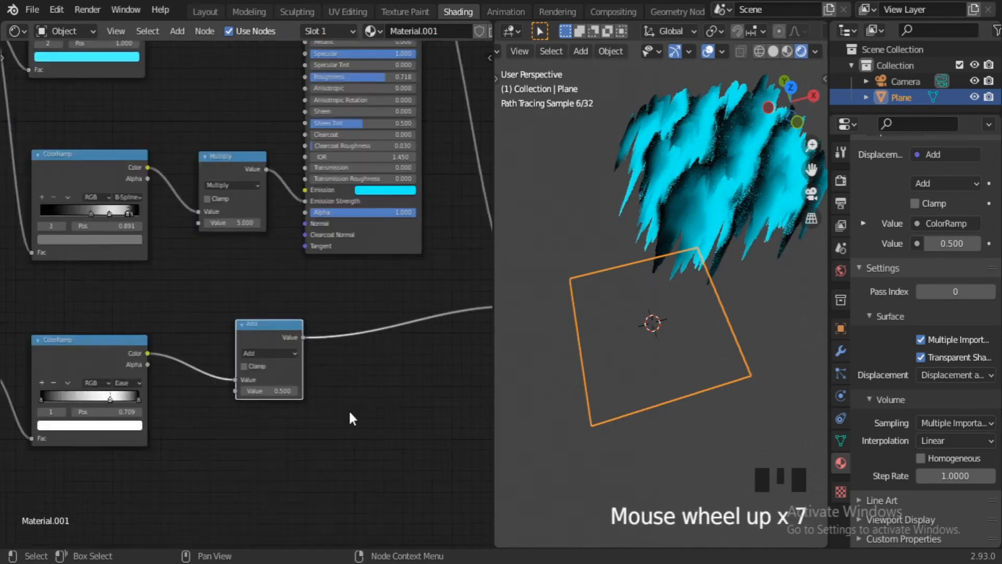
scroll(350, 417, "up", 5)
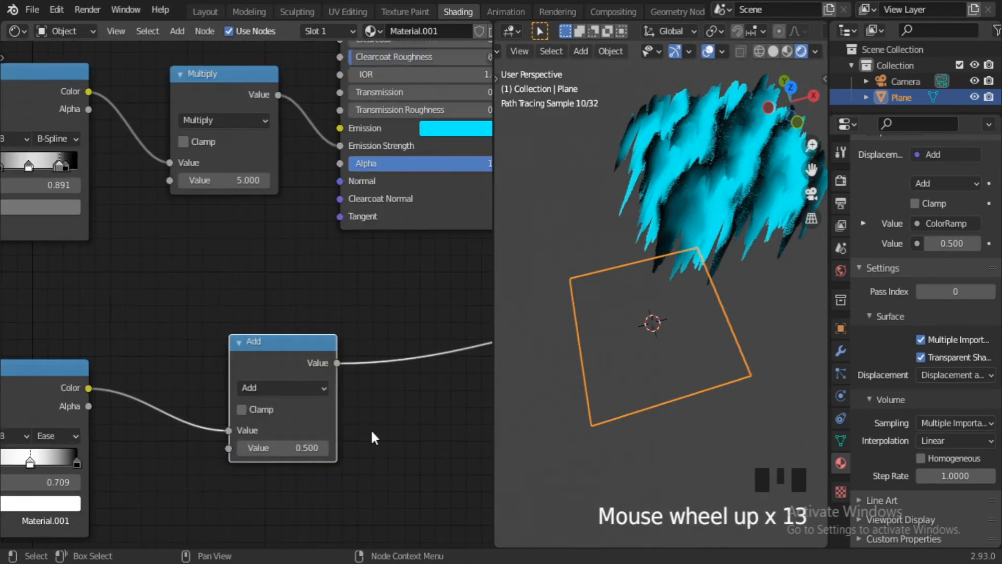
middle_click_drag(372, 438, 431, 405)
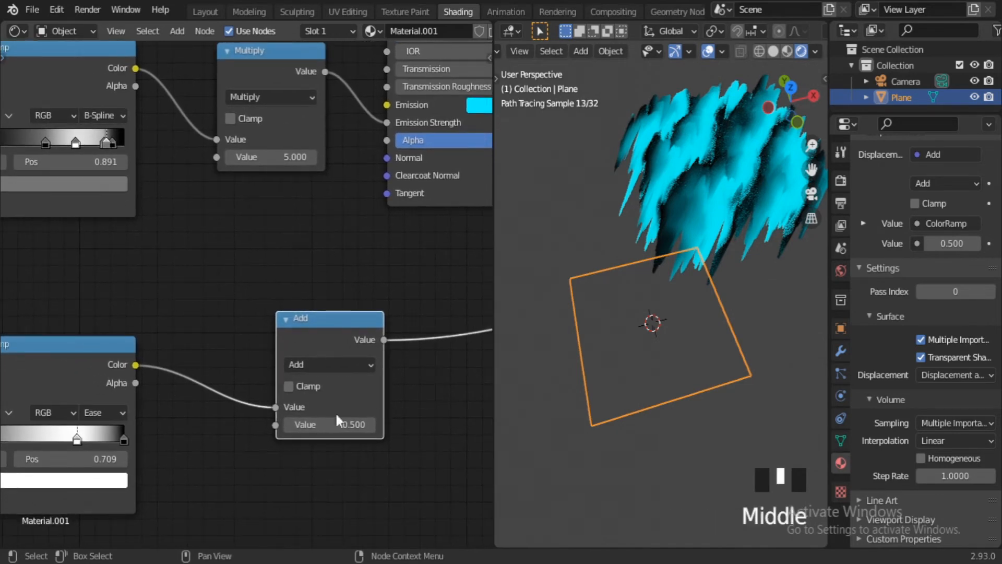
key("shift+a")
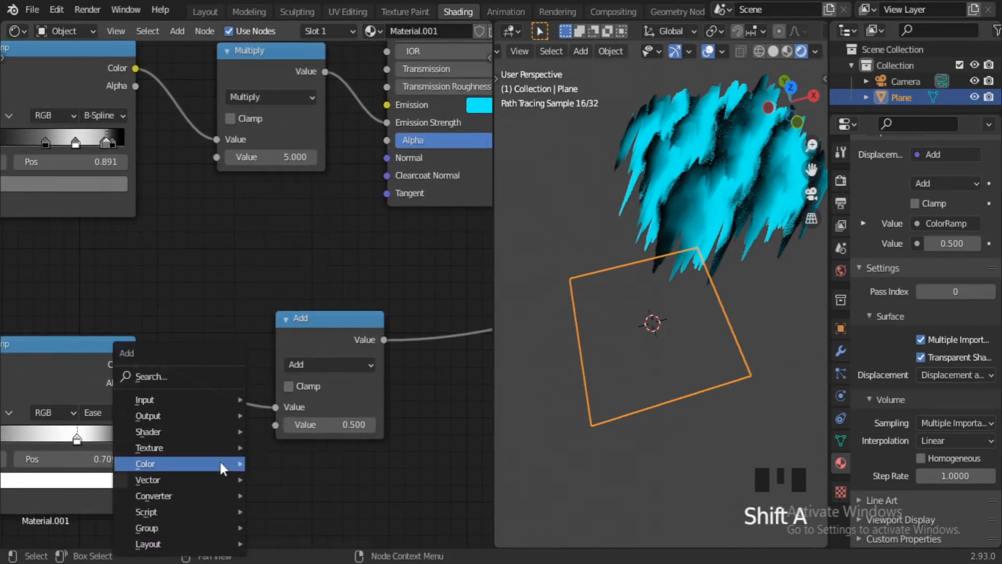
left_click(183, 374)
type("s")
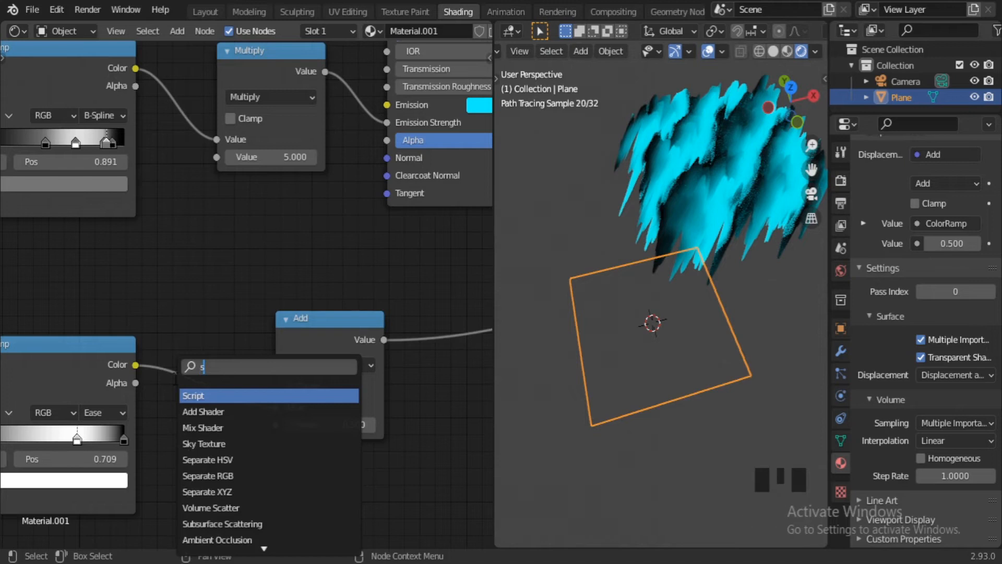
left_click(230, 459)
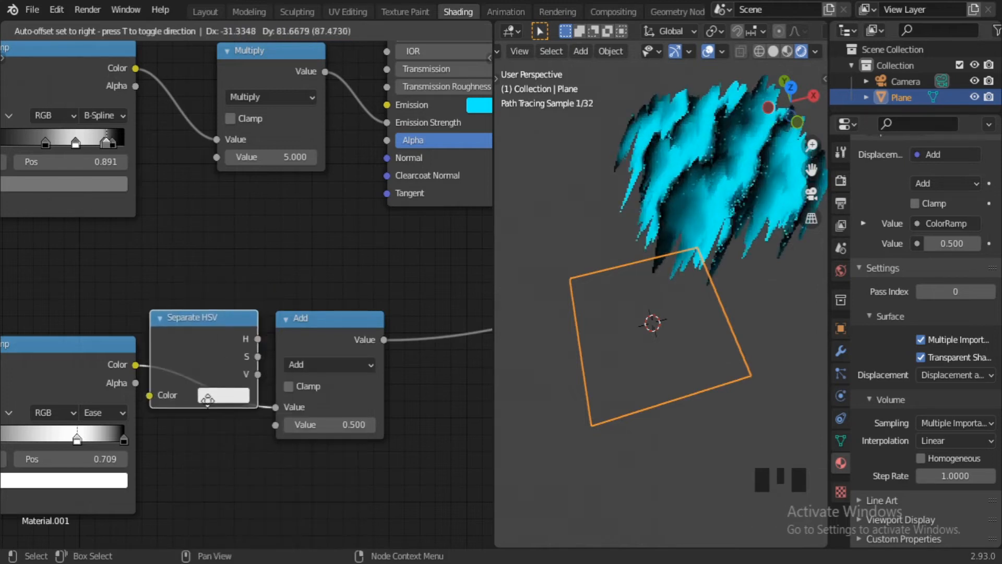
left_click(256, 416)
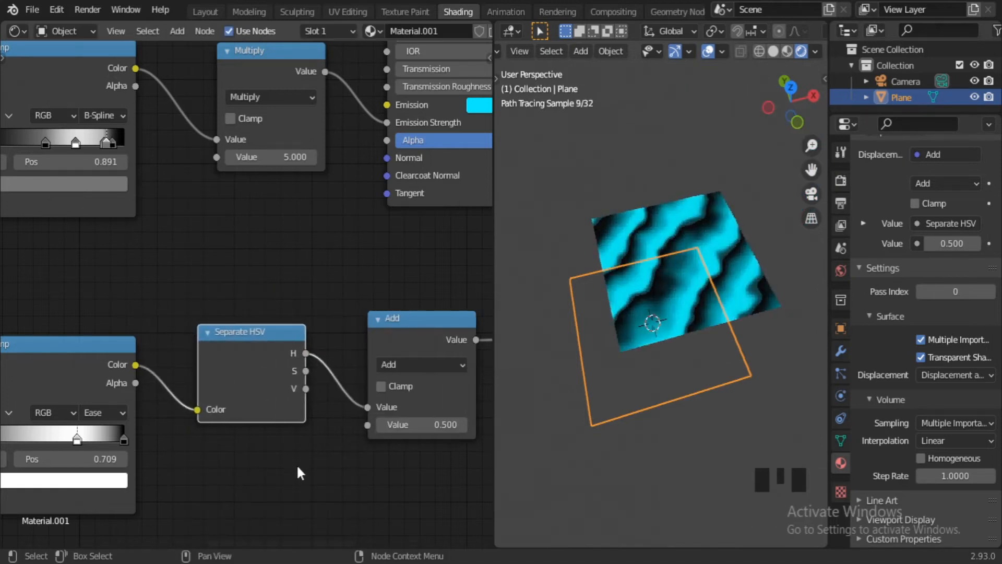
middle_click_drag(318, 464, 301, 403)
left_click_drag(291, 329, 349, 348)
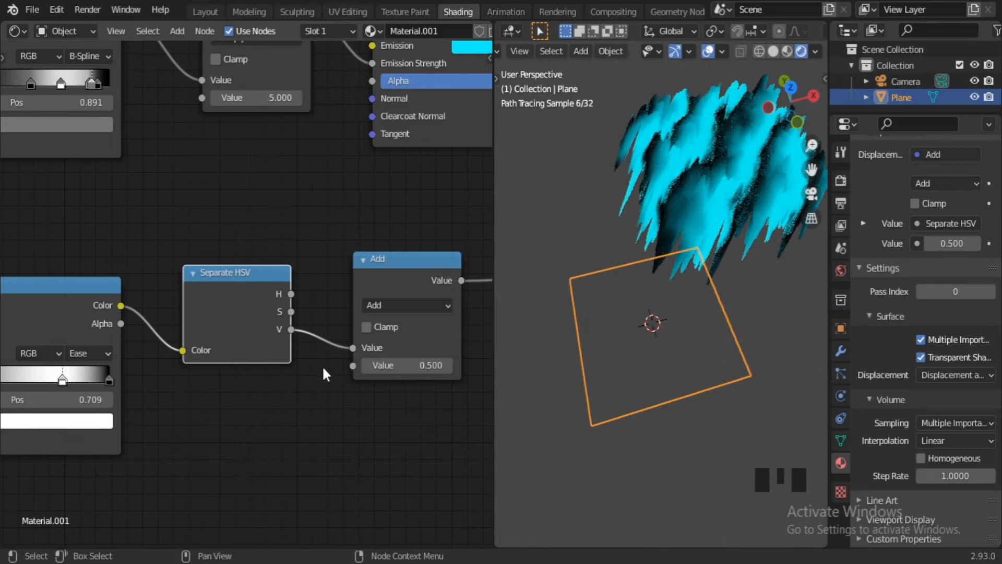
- Move the Base Color ColorRamp and the Principled BSDF node upward together to open space in the node tree
scroll(722, 297, "down", 3)
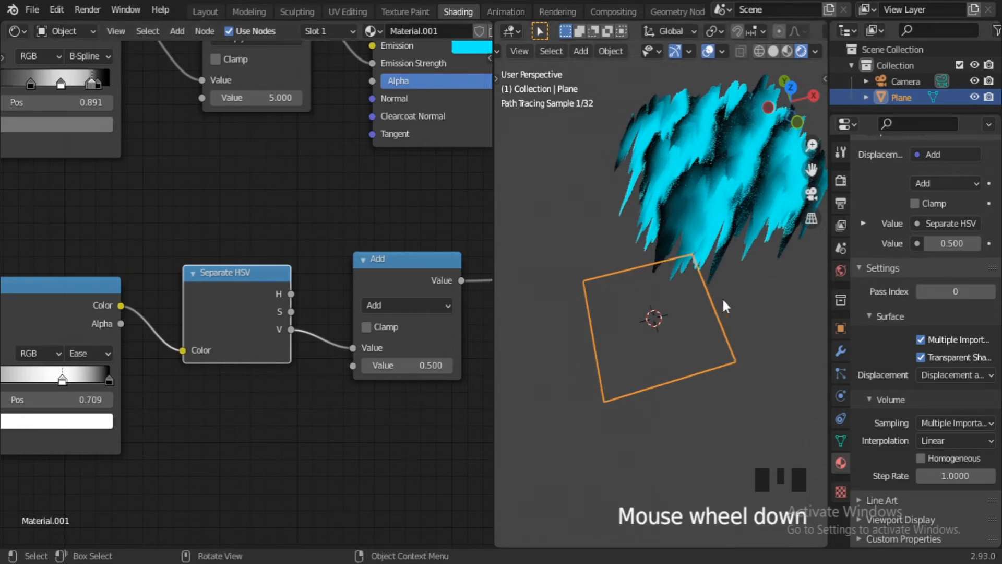
scroll(403, 437, "down", 1)
middle_click_drag(403, 436, 58, 489)
scroll(366, 392, "down", 5)
middle_click_drag(373, 394, 284, 388)
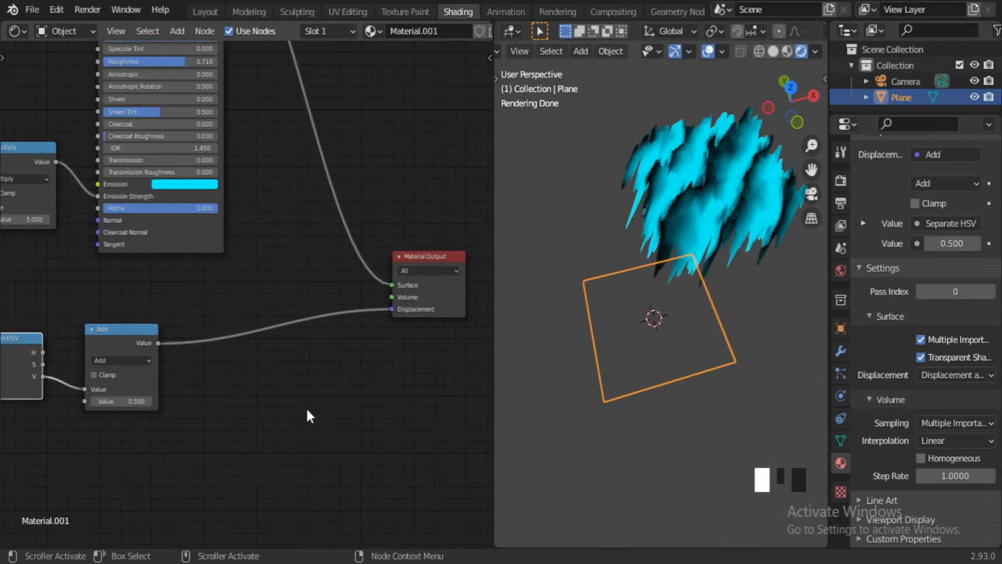
middle_click_drag(308, 415, 282, 416)
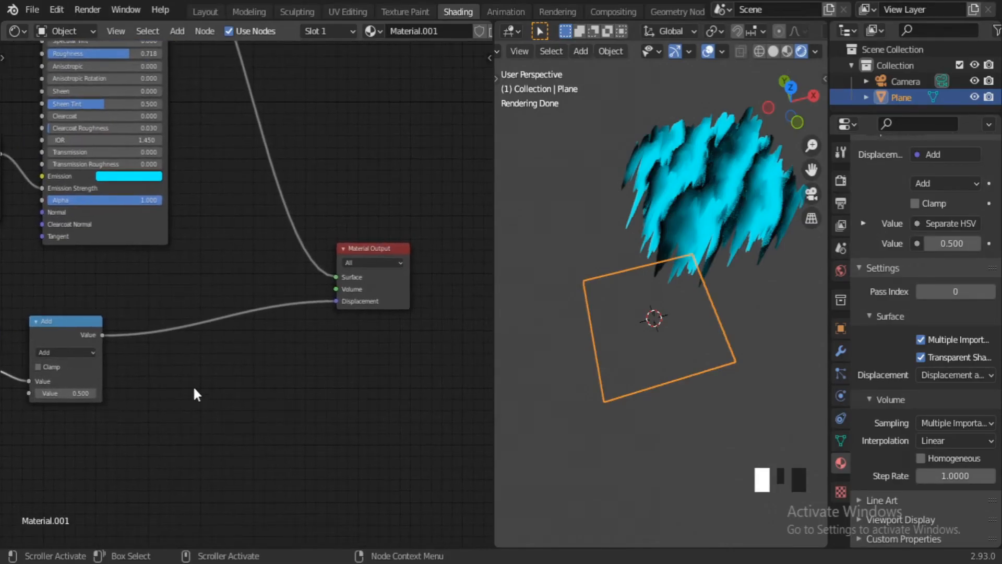
middle_click_drag(194, 388, 372, 441)
scroll(381, 415, "down", 5)
middle_click_drag(197, 331, 354, 427)
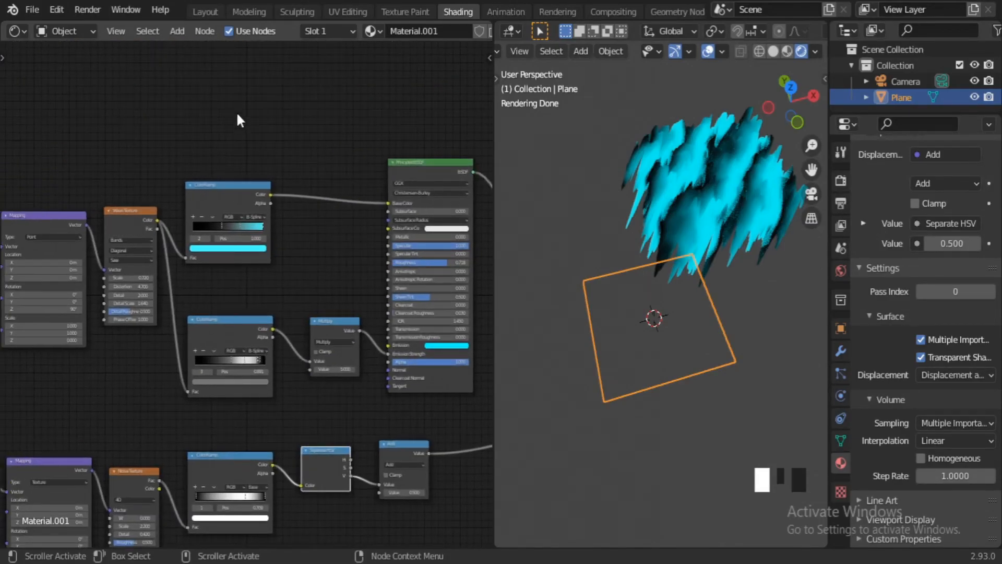
left_click_drag(214, 89, 413, 218)
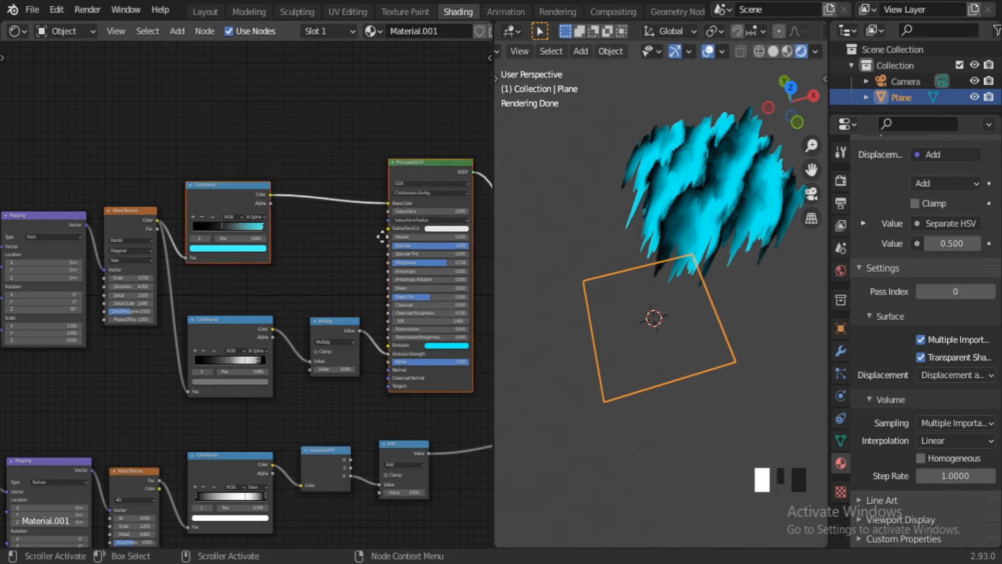
key("g")
left_click(390, 153)
- Add a ColorRamp node between the two existing Wave Texture ColorRamps and connect the Wave Texture's Color output to its Fac
middle_click_drag(272, 233, 236, 292)
scroll(236, 292, "up", 2)
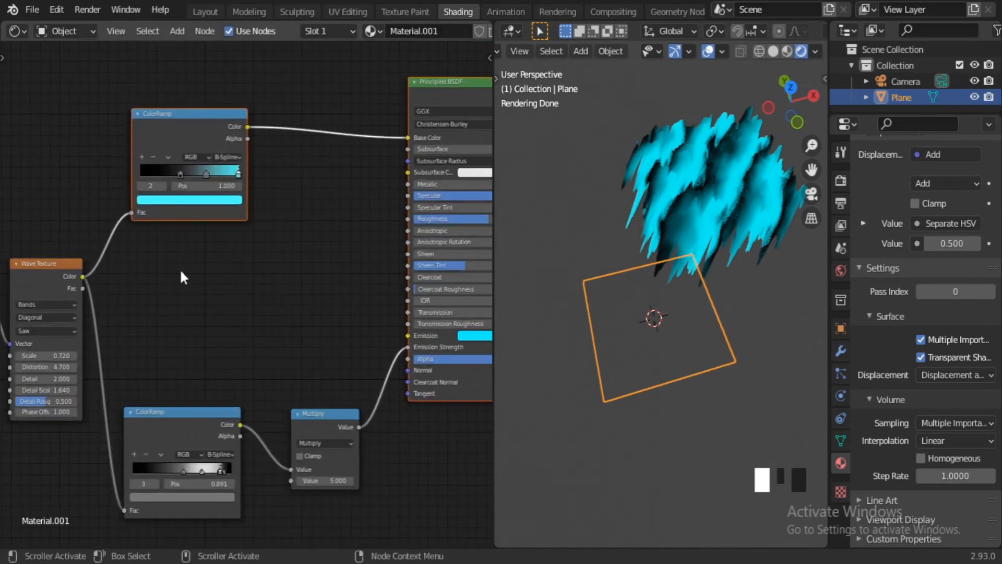
scroll(181, 271, "up", 1)
key("shift+a")
left_click(181, 271)
type("cl")
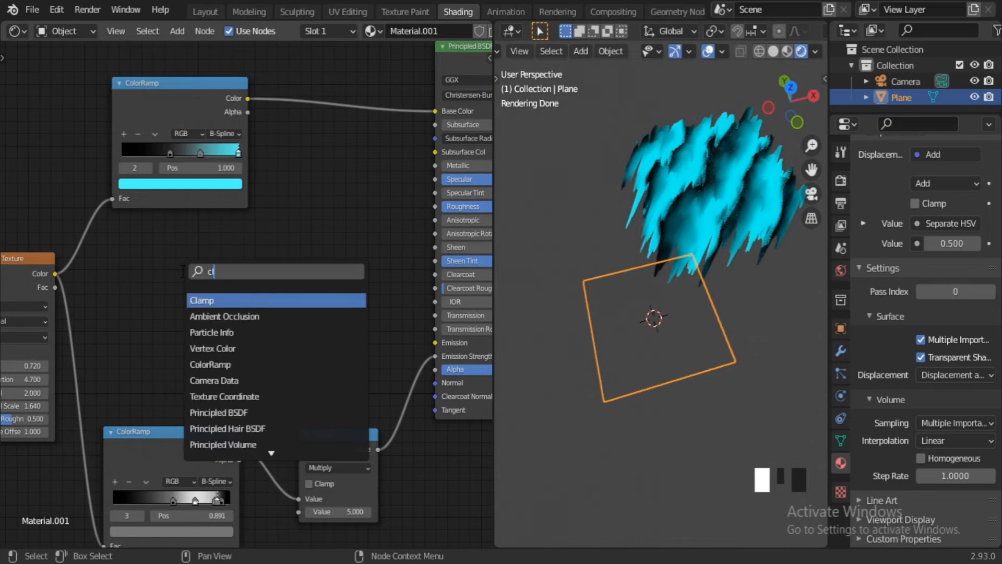
key("BackSpace")
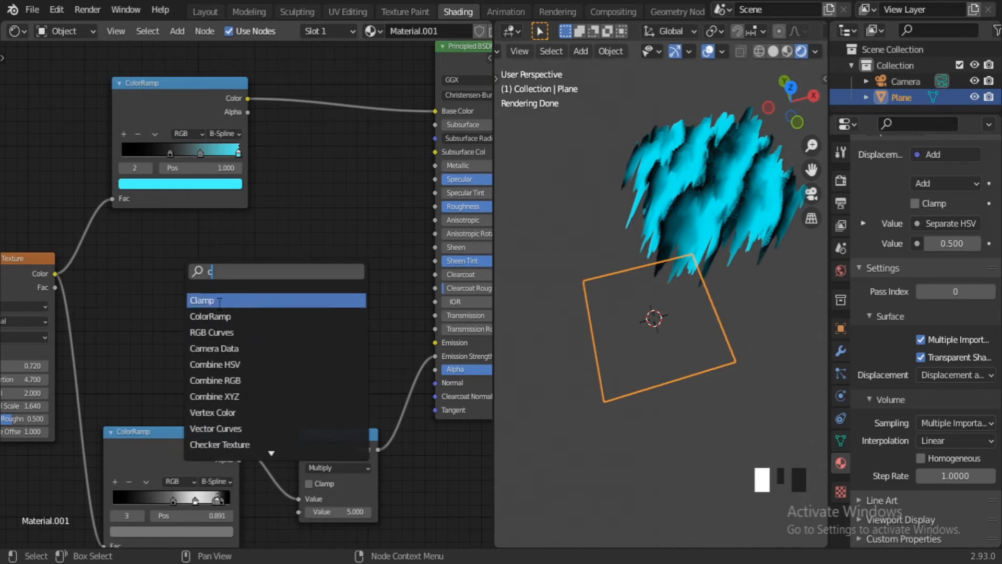
left_click(218, 315)
left_click(168, 284)
scroll(261, 301, "up", 4)
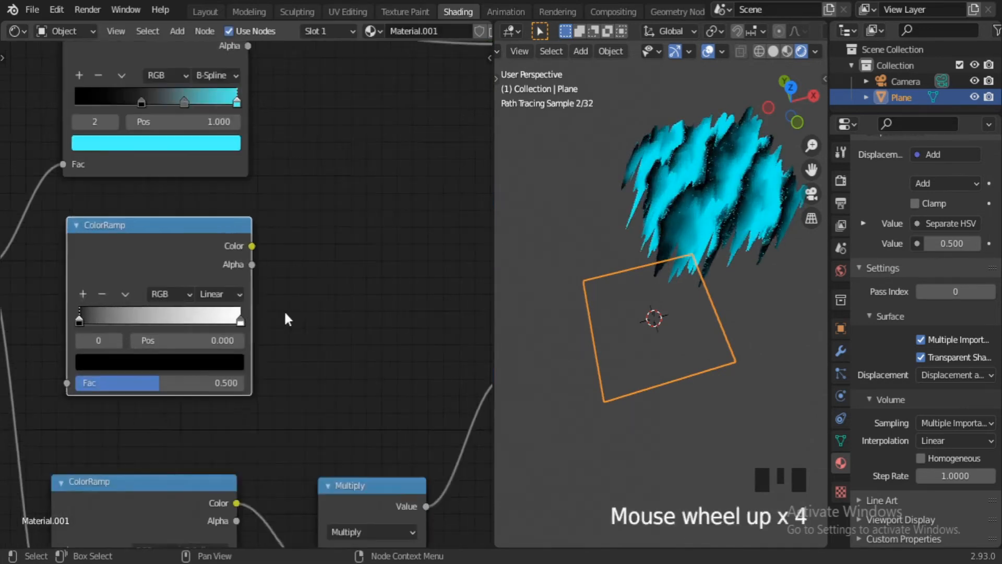
middle_click_drag(285, 308, 374, 285)
left_click_drag(75, 243, 156, 359)
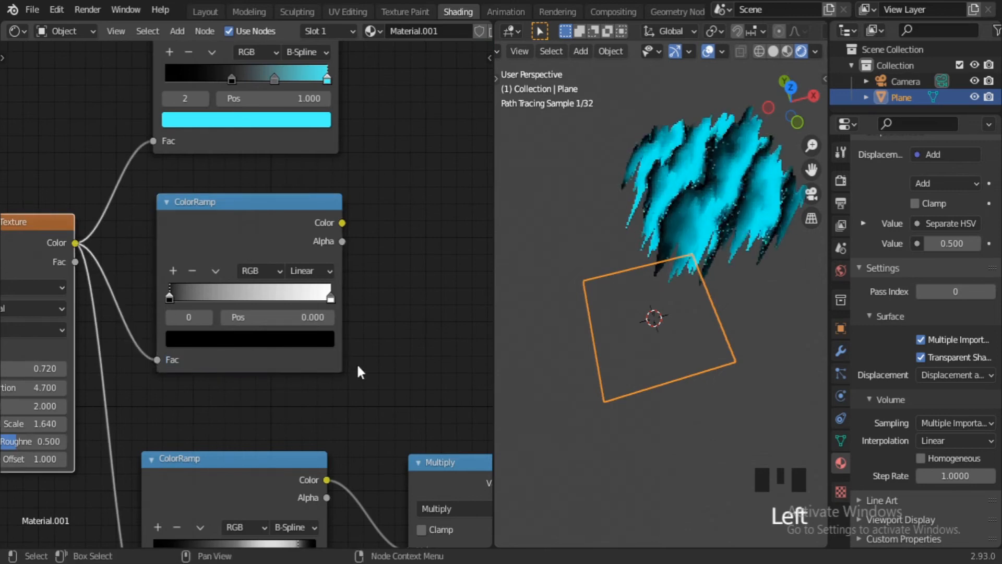
- Set the new ColorRamp's interpolation to Ease
scroll(346, 302, "up", 2)
left_click(326, 265)
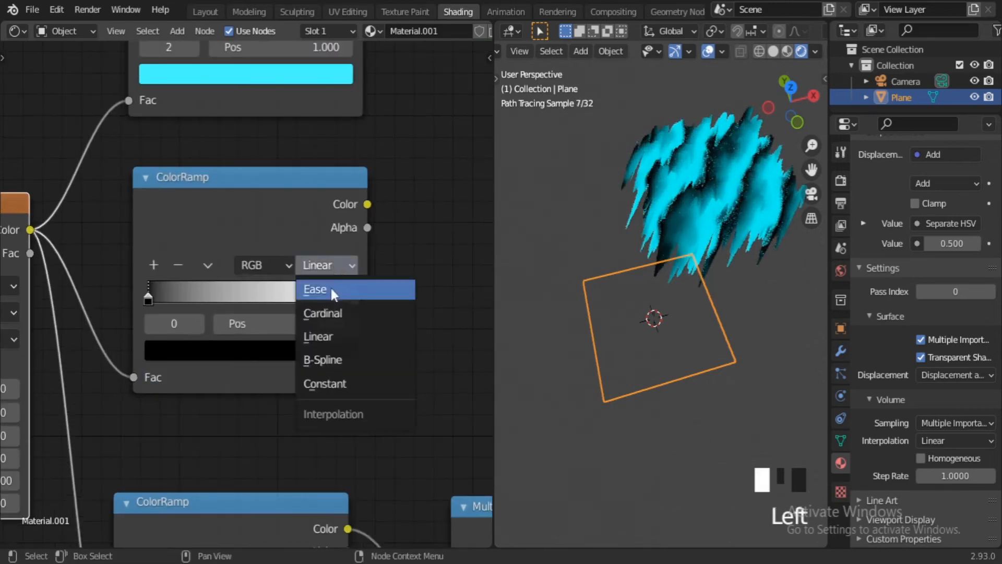
left_click(331, 288)
scroll(372, 371, "down", 1)
middle_click_drag(372, 370, 390, 414)
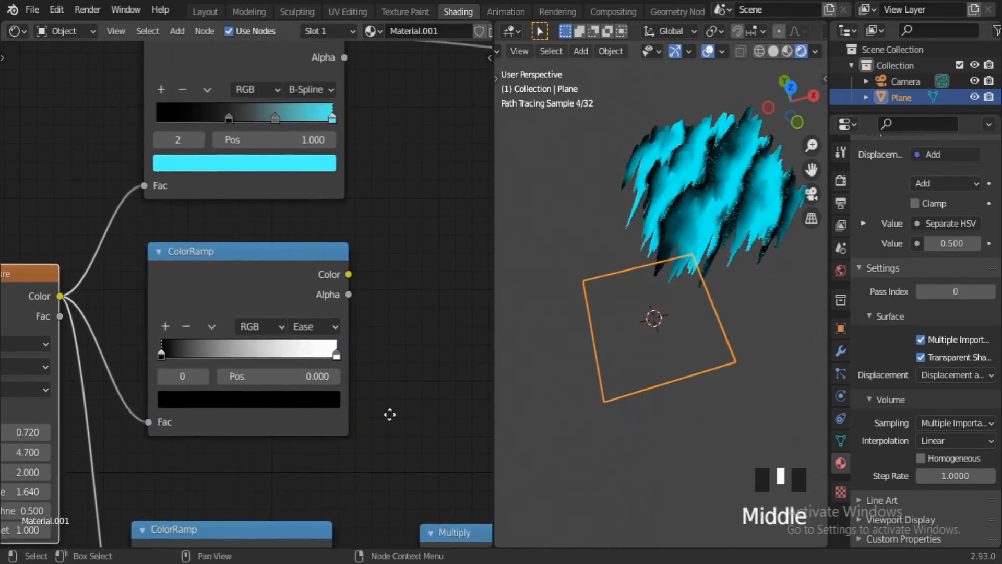
- Add a middle stop at 0.750 to the Ease ColorRamp fed by the Wave Texture, and color its last stop black
left_click(338, 356)
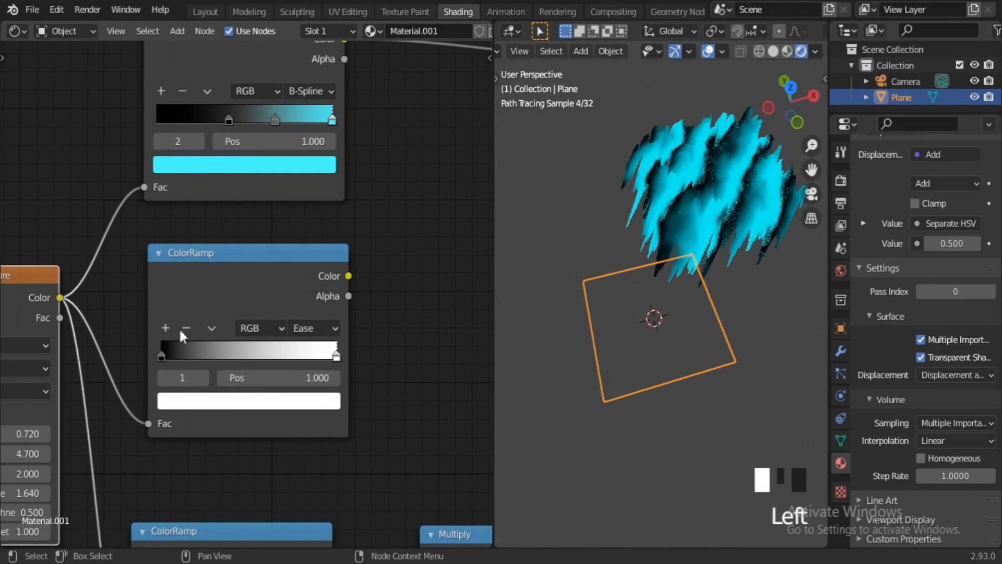
left_click(166, 327)
left_click_drag(245, 358, 305, 358)
left_click(336, 355)
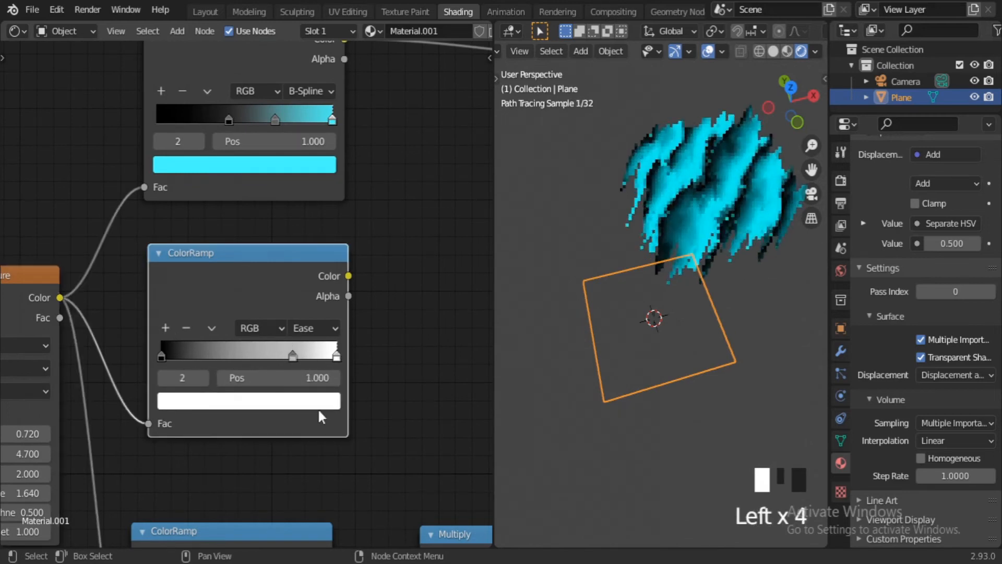
left_click(315, 403)
left_click_drag(302, 140, 302, 272)
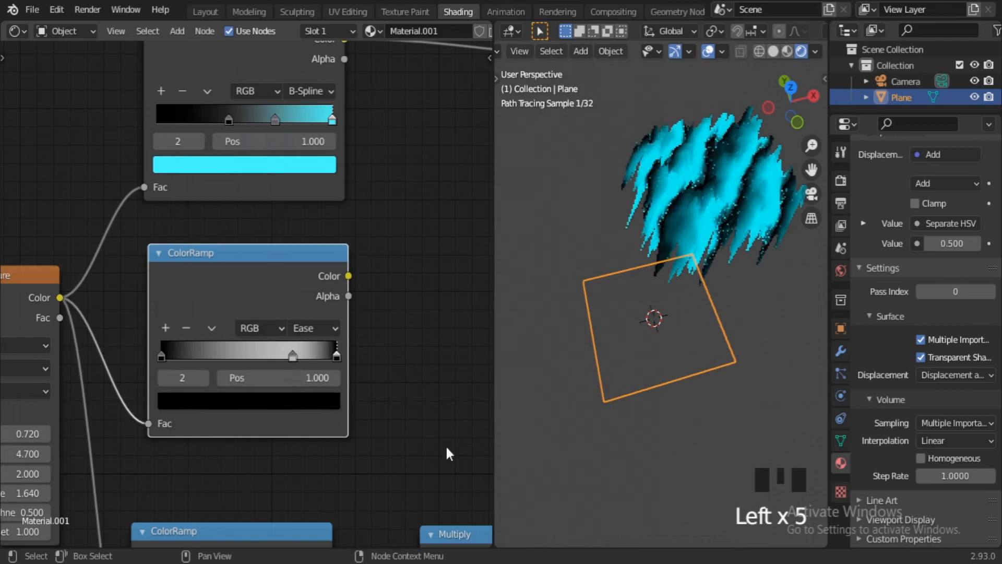
- Color the middle stop of this ColorRamp white and move it to 0.873
left_click(294, 355)
left_click(299, 403)
left_click_drag(301, 171, 301, 134)
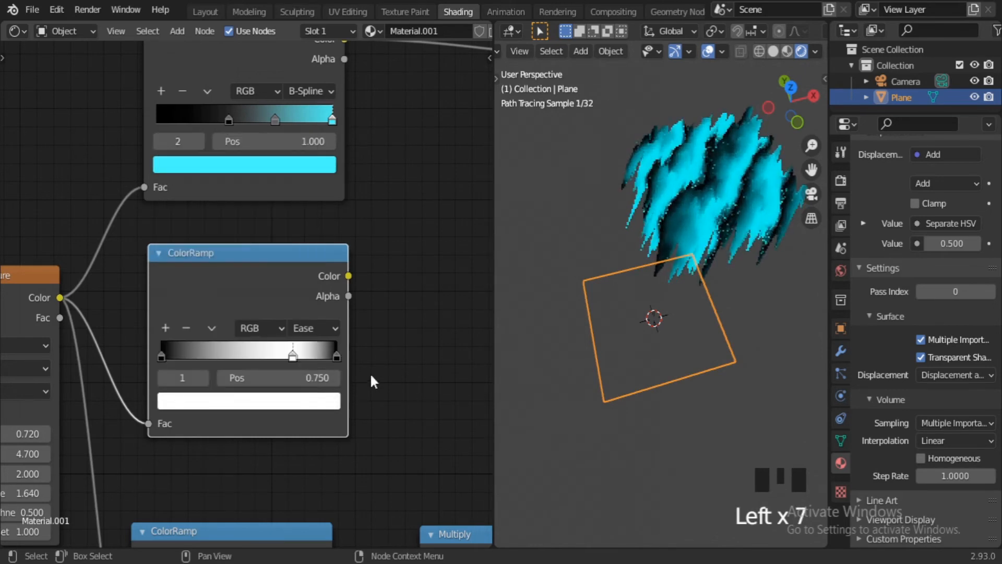
left_click_drag(293, 359, 317, 361)
- Add a Separate HSV node beside the new ColorRamp and connect the ramp's Color output to its Color input
scroll(414, 397, "down", 6)
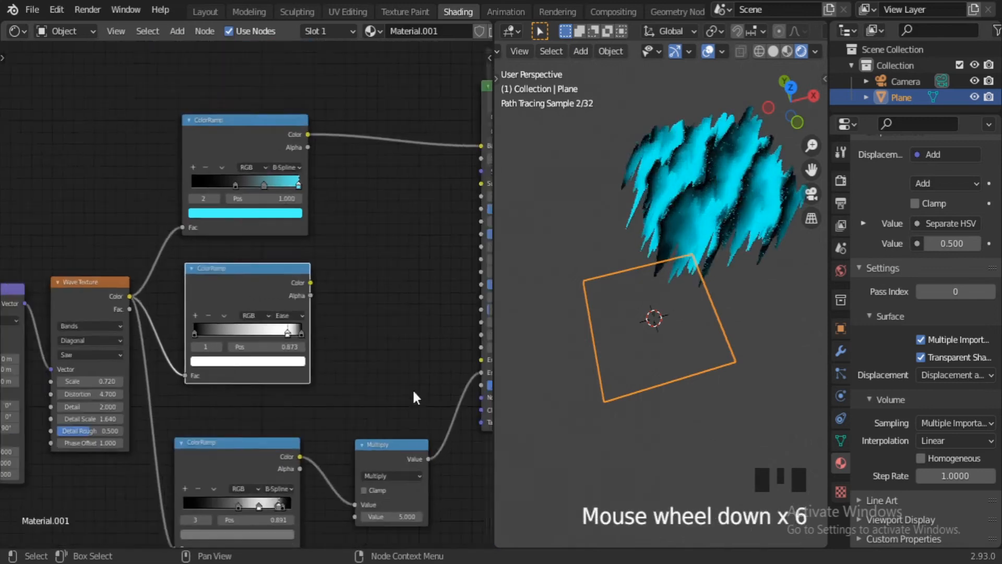
middle_click_drag(414, 396, 308, 326)
scroll(223, 305, "up", 4)
key("shift+a")
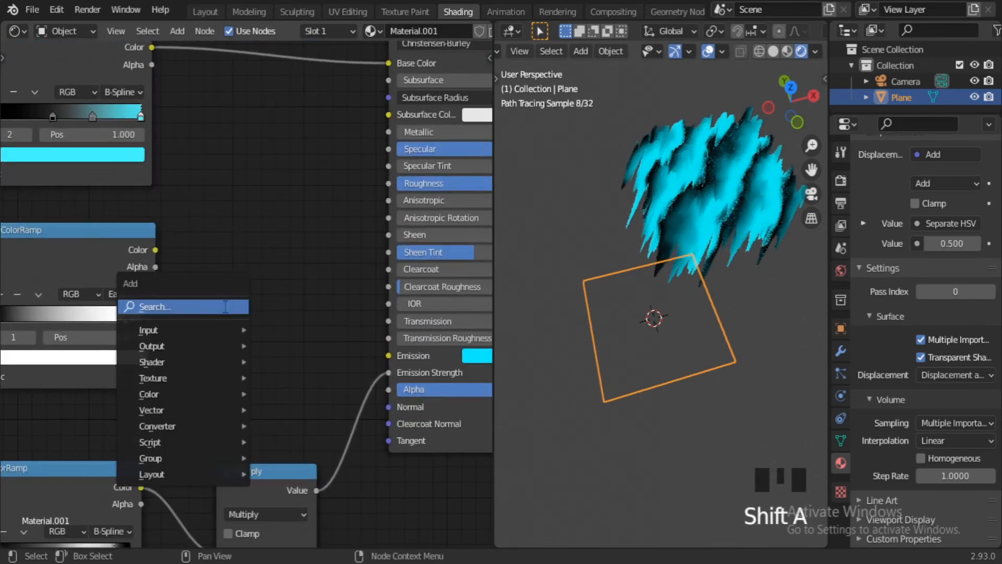
type("s")
left_click(257, 399)
left_click(242, 327)
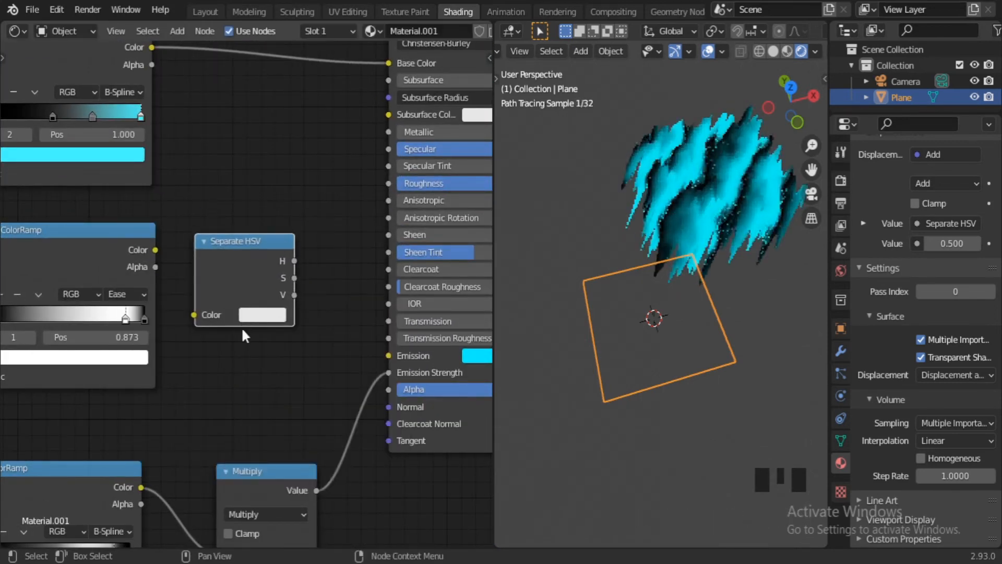
left_click_drag(155, 250, 194, 315)
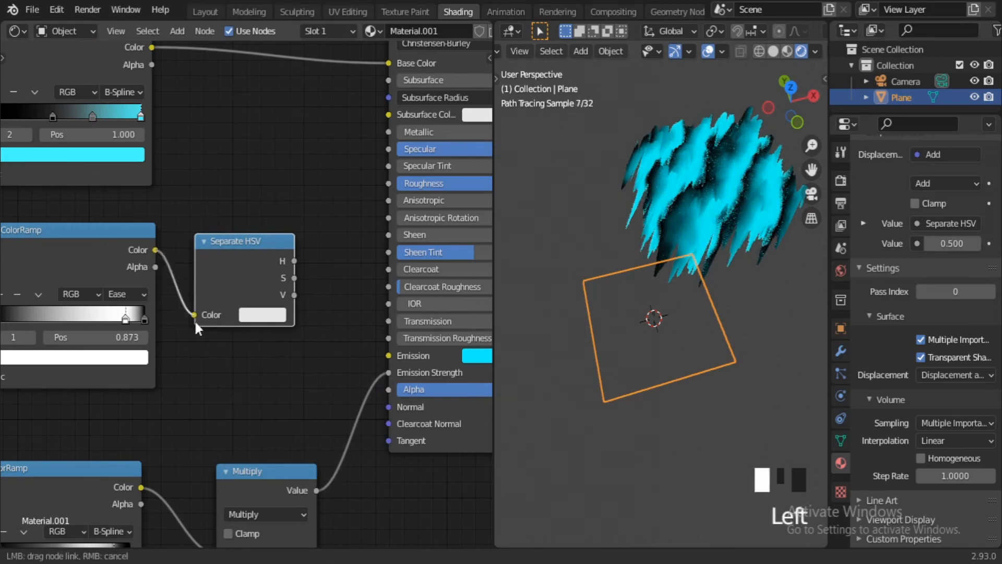
scroll(309, 378, "down", 2)
middle_click_drag(309, 384, 260, 437)
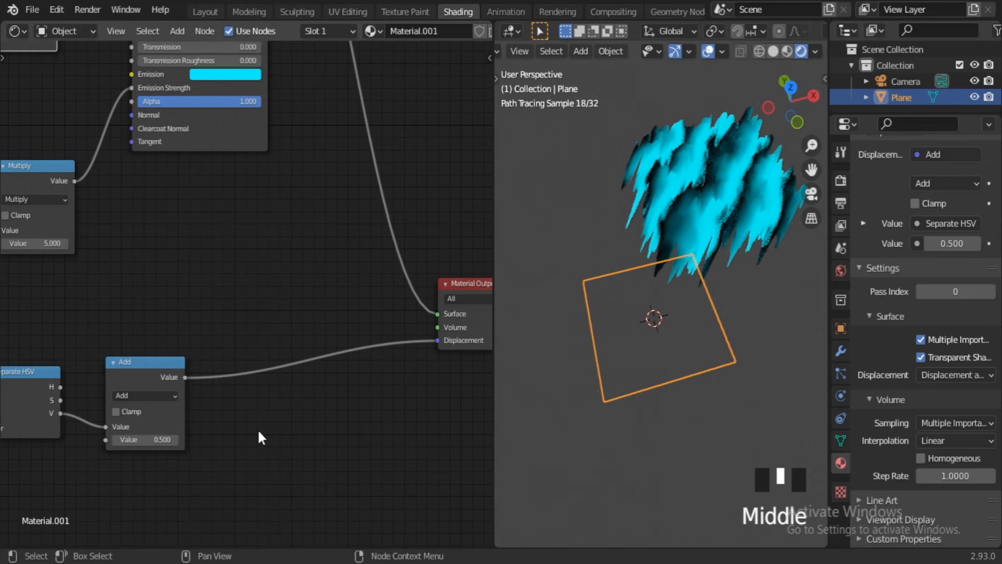
key("shift+a")
left_click(253, 377)
type("v")
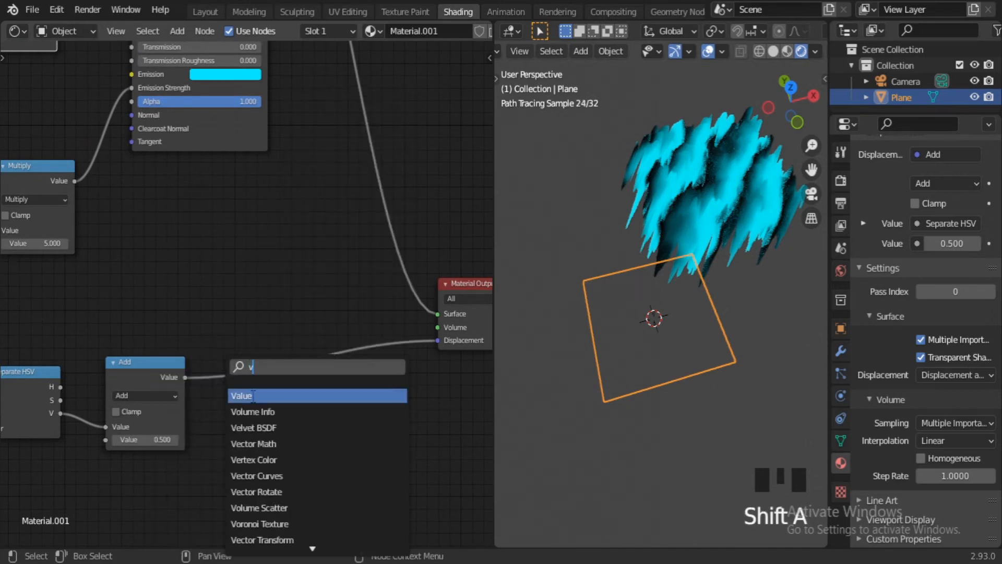
left_click(253, 396)
left_click(266, 280)
key("Delete")
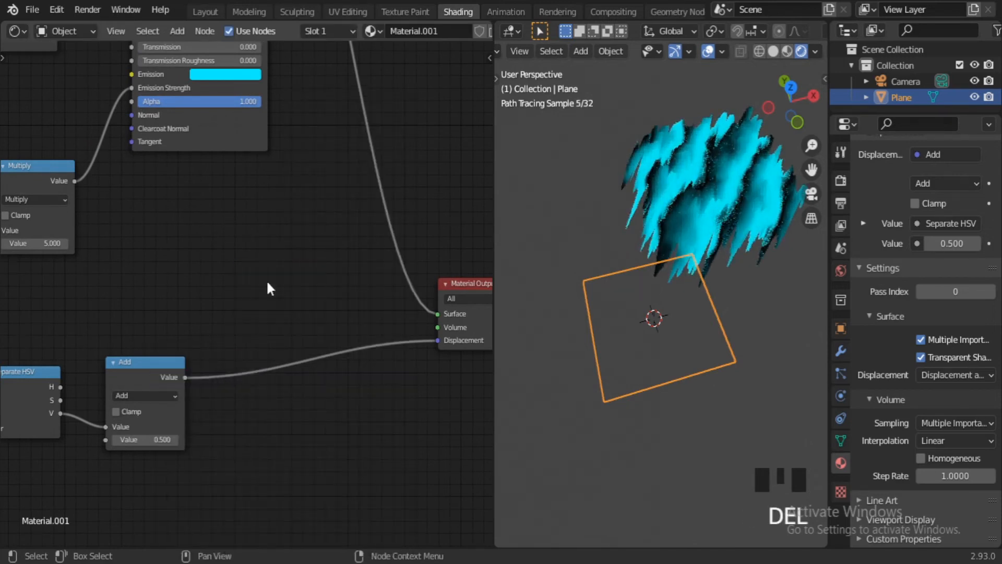
- Insert a MixRGB node on the link between the Add node and the Material Output's Displacement
key("shift+a")
left_click(267, 283)
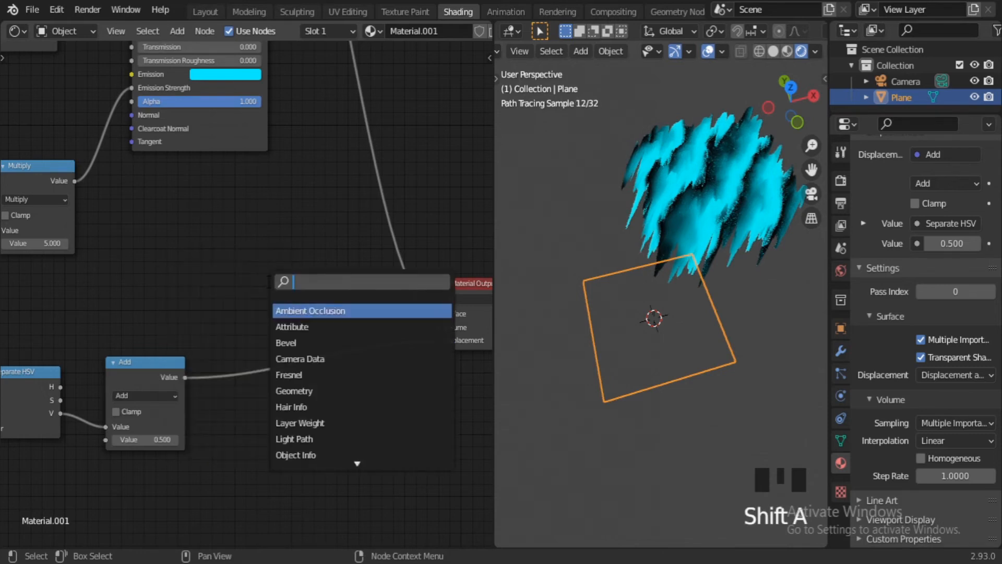
type("m")
left_click(292, 343)
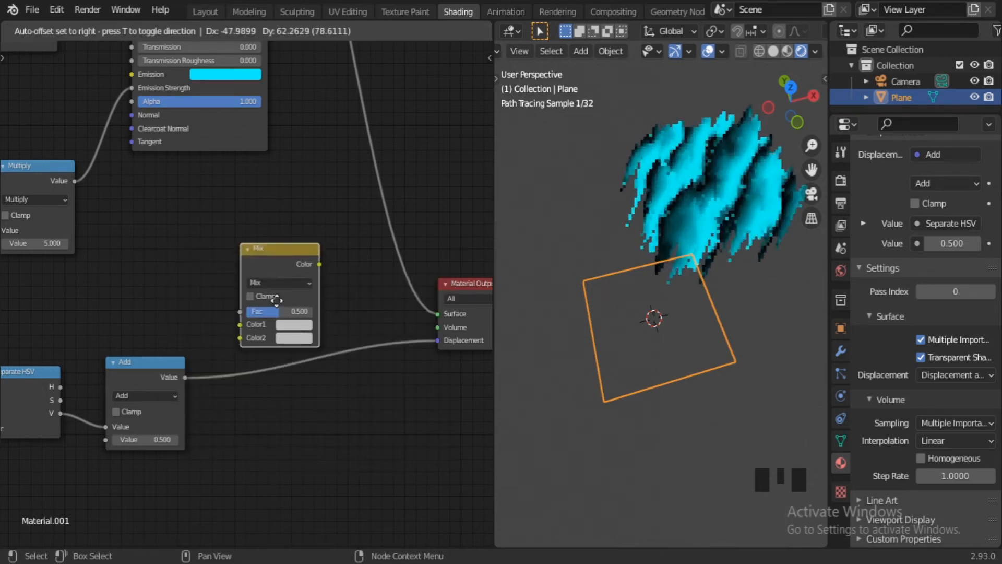
left_click(277, 370)
- Set the Mix node's blend mode to Value
scroll(311, 390, "up", 4)
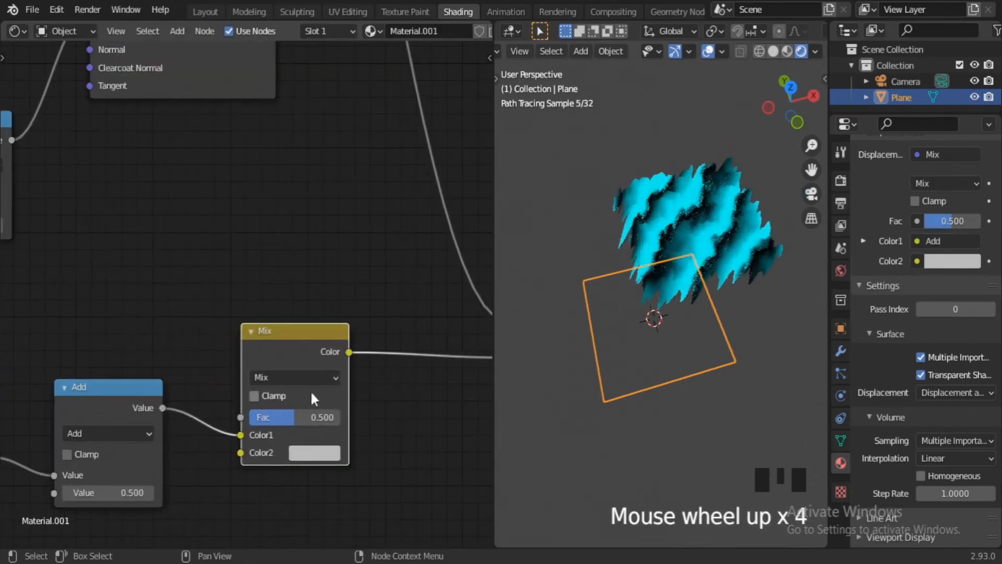
left_click(302, 377)
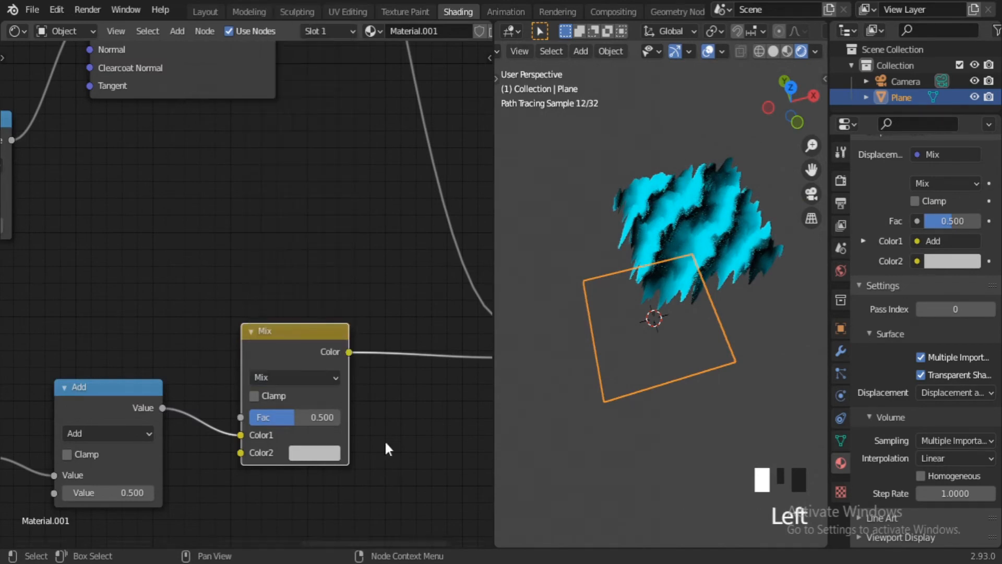
scroll(386, 436, "down", 2)
middle_click_drag(393, 419, 389, 467)
left_click(302, 439)
left_click(284, 116)
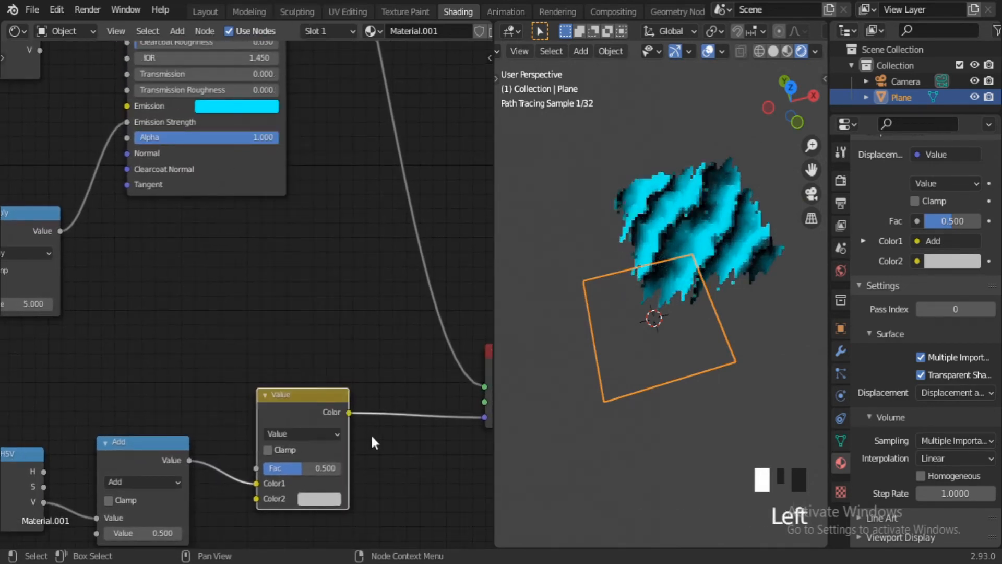
- Move the Add node's link to the Value mix node's Color2, and connect the upper Separate HSV's V output to Color1
middle_click_drag(369, 376, 369, 320)
scroll(339, 443, "up", 3)
mouse_move(283, 427)
left_mouse_down()
mouse_move(275, 459)
mouse_move(283, 445)
left_mouse_up()
scroll(270, 285, "down", 2)
middle_click_drag(271, 285, 293, 334)
scroll(243, 284, "down", 2)
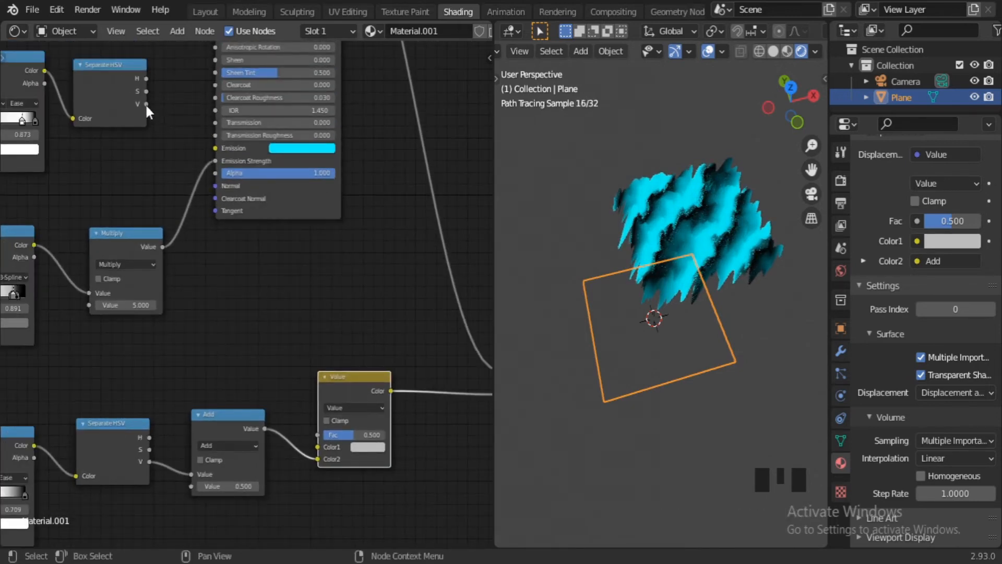
left_click_drag(146, 104, 347, 475)
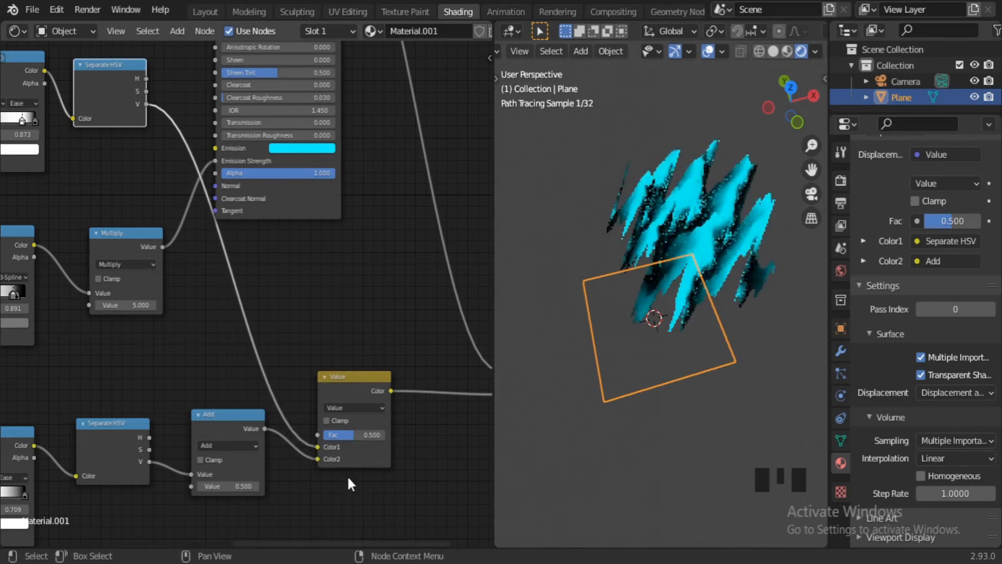
- Set the Value mix node's Fac to 0.210
scroll(318, 233, "up", 6)
left_click_drag(361, 371, 341, 364)
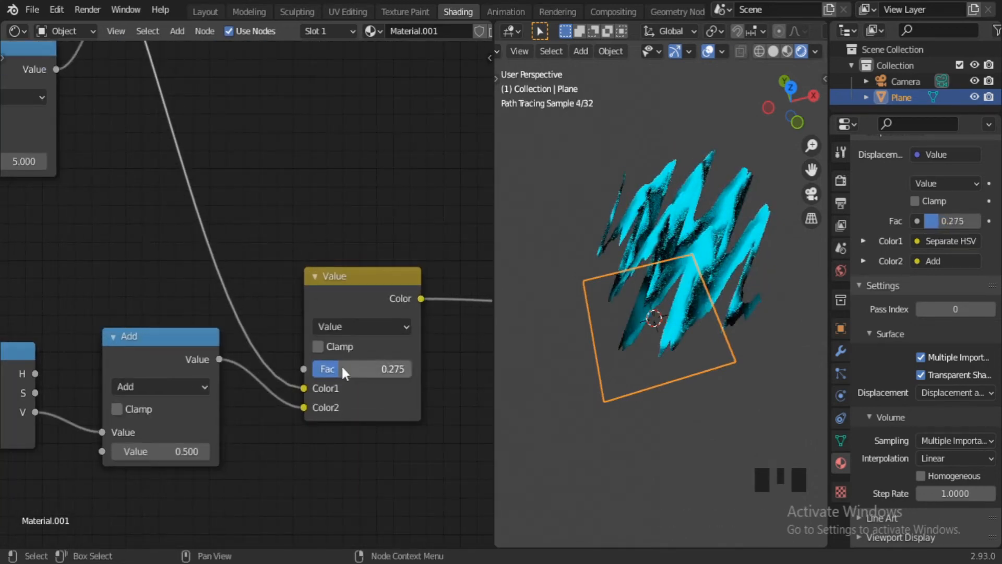
left_click(346, 371)
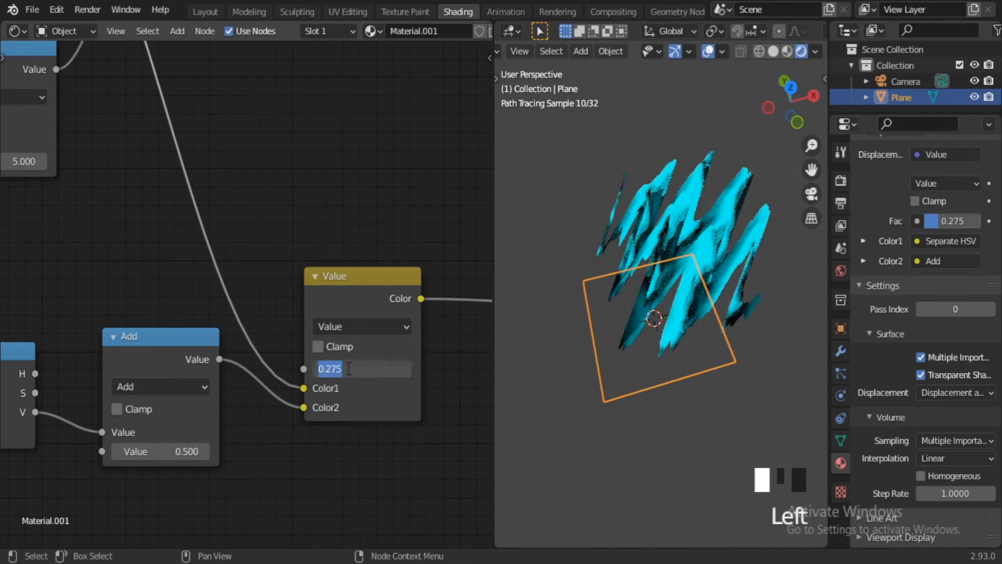
type(".21")
key("Return")
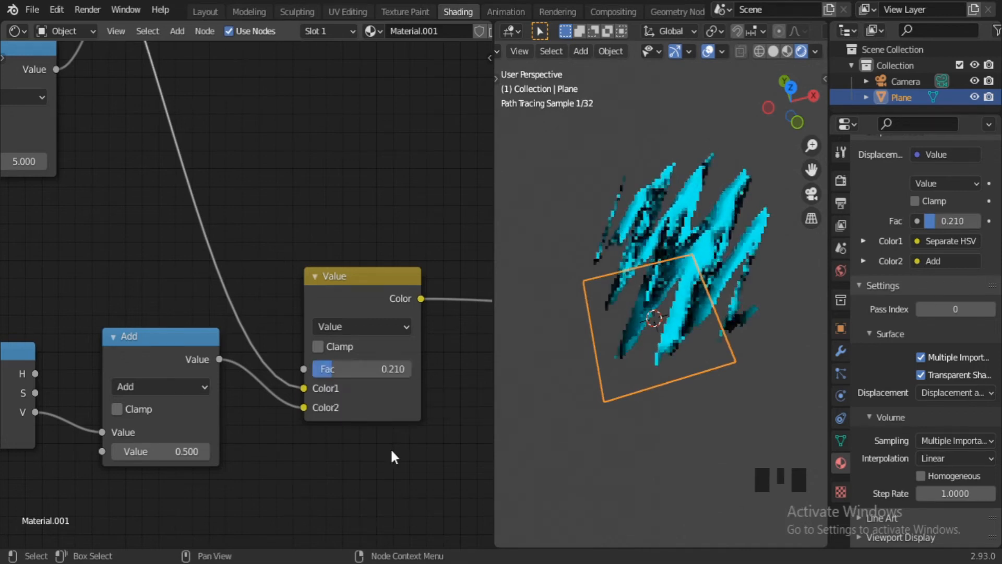
- Insert a Math node between the Value mix node and the Material Output's Displacement, and set its operation to Multiply
scroll(391, 448, "down", 4)
middle_click_drag(412, 386, 248, 414)
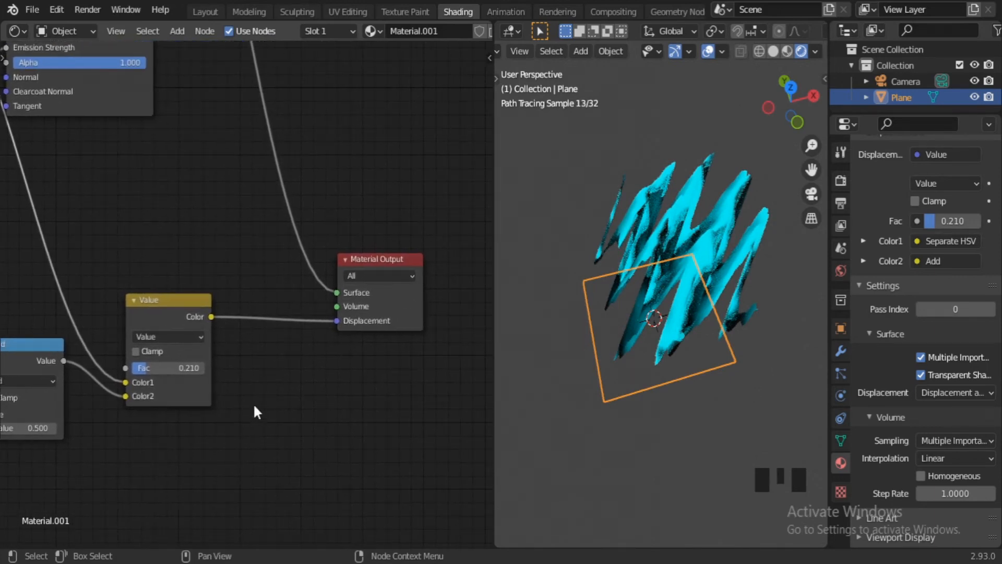
key("shift+a")
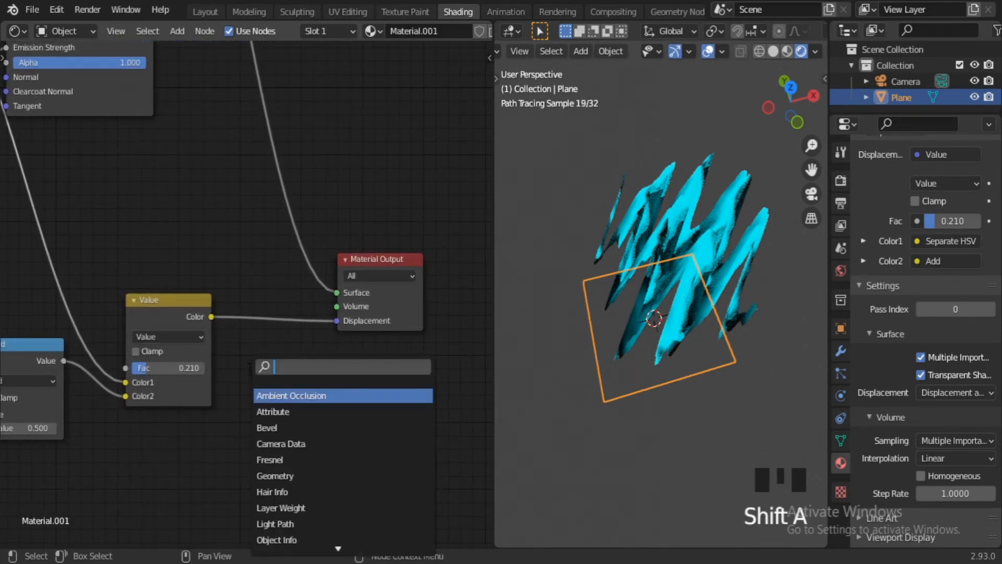
type("add")
key("Return")
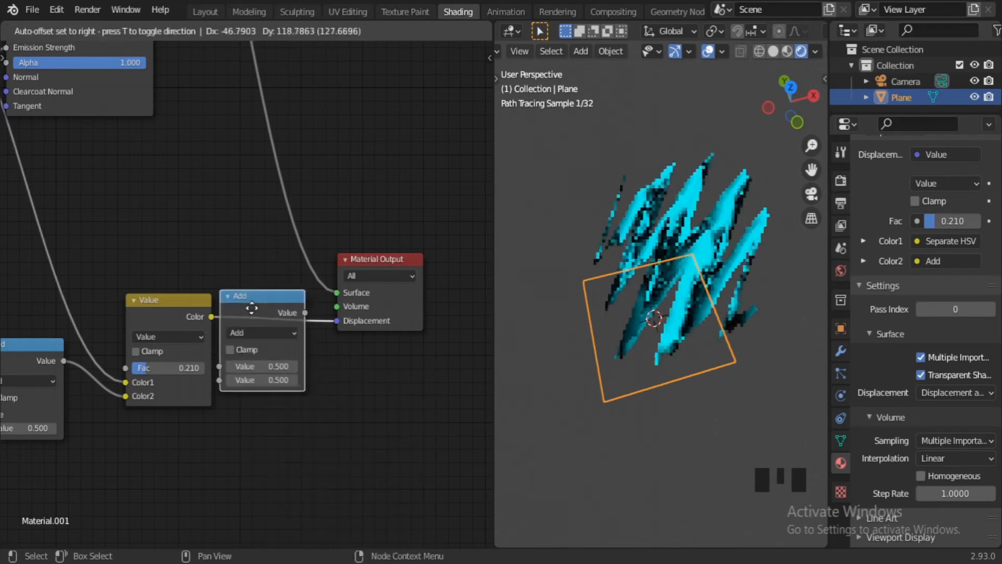
left_click(343, 305)
middle_click_drag(368, 398, 321, 398)
left_click(246, 321)
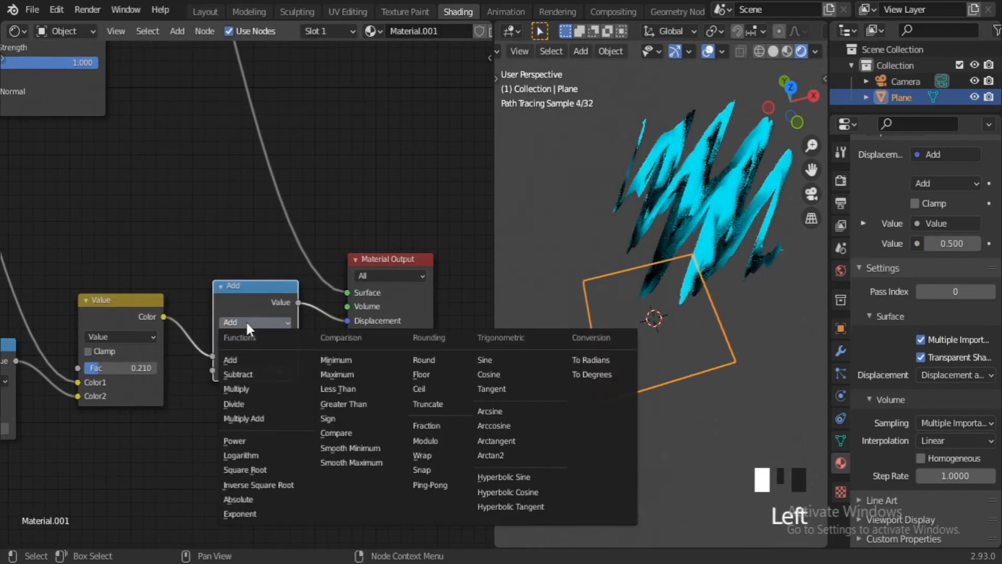
left_click(243, 385)
- Set the Multiply math node's second value to 0.290
scroll(313, 416, "up", 3)
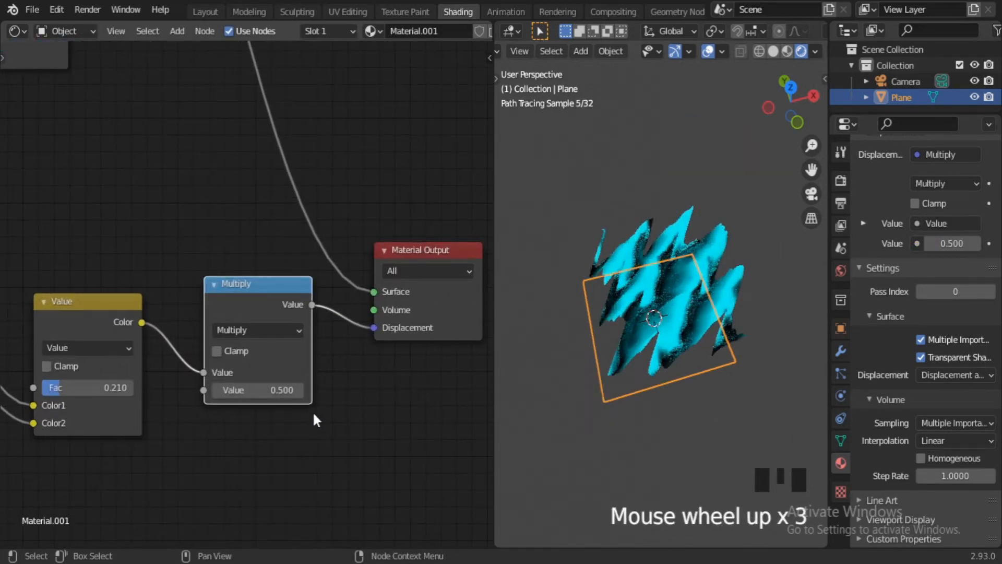
left_click_drag(271, 390, 241, 390)
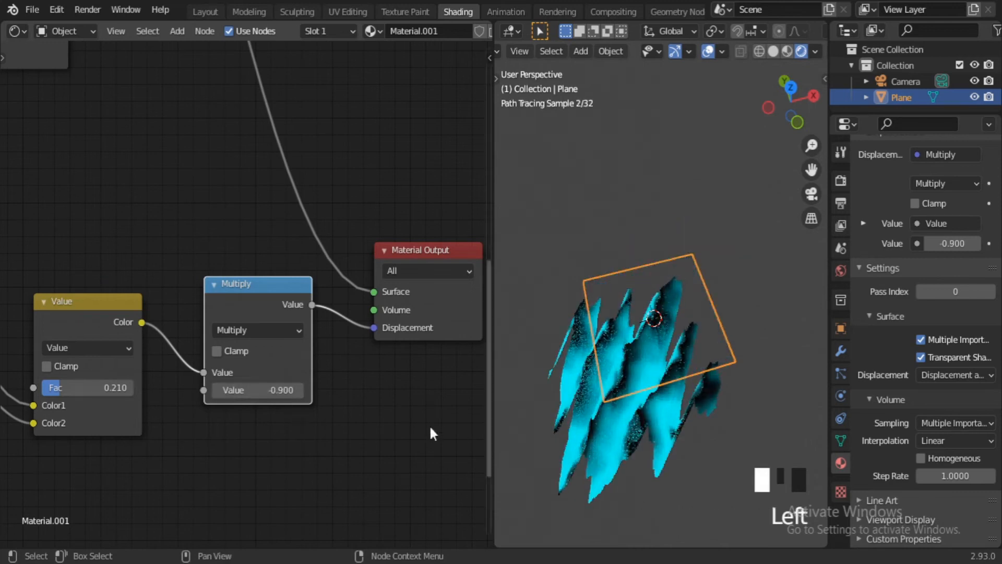
scroll(318, 428, "up", 3)
left_click(292, 414)
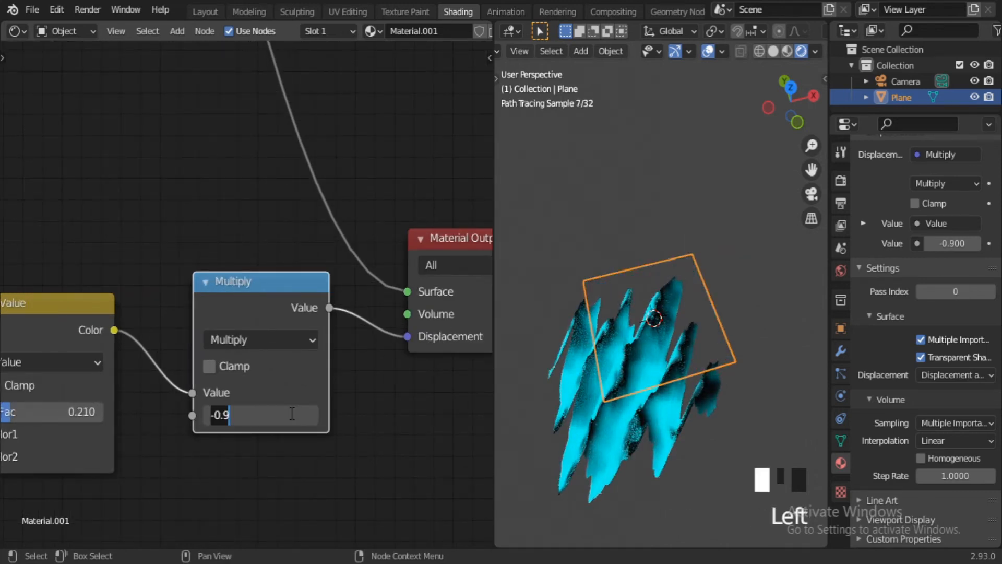
type("-")
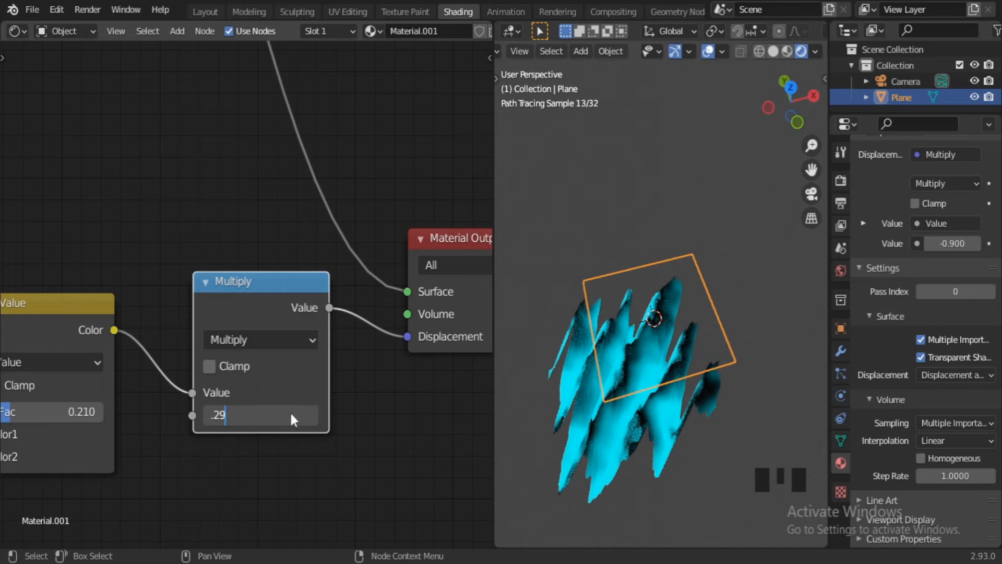
type("29")
key("Return")
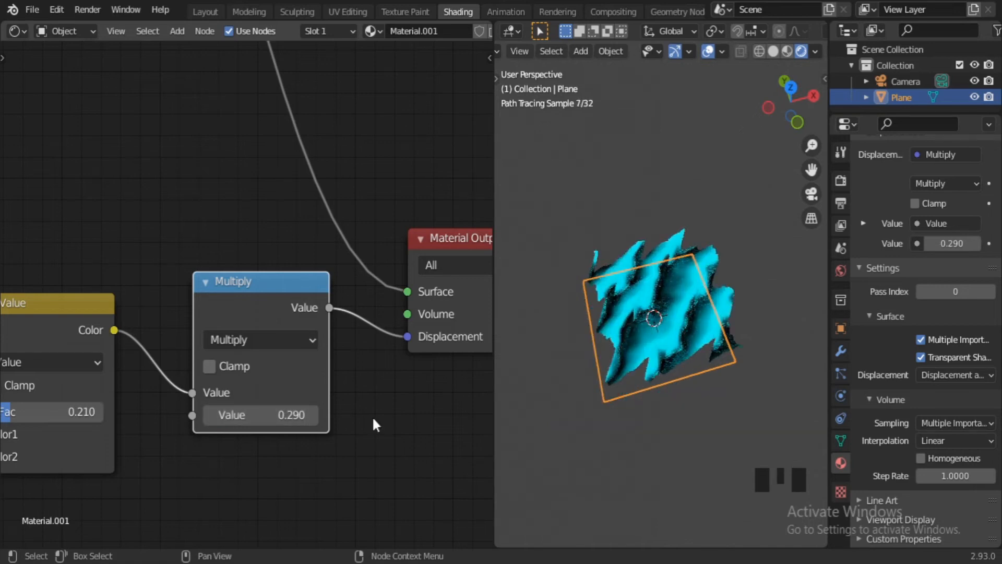
- Move the Material Output node farther from the Multiply node to make room between them
scroll(374, 409, "down", 1)
middle_click_drag(365, 415, 110, 495)
left_click_drag(232, 339, 416, 226)
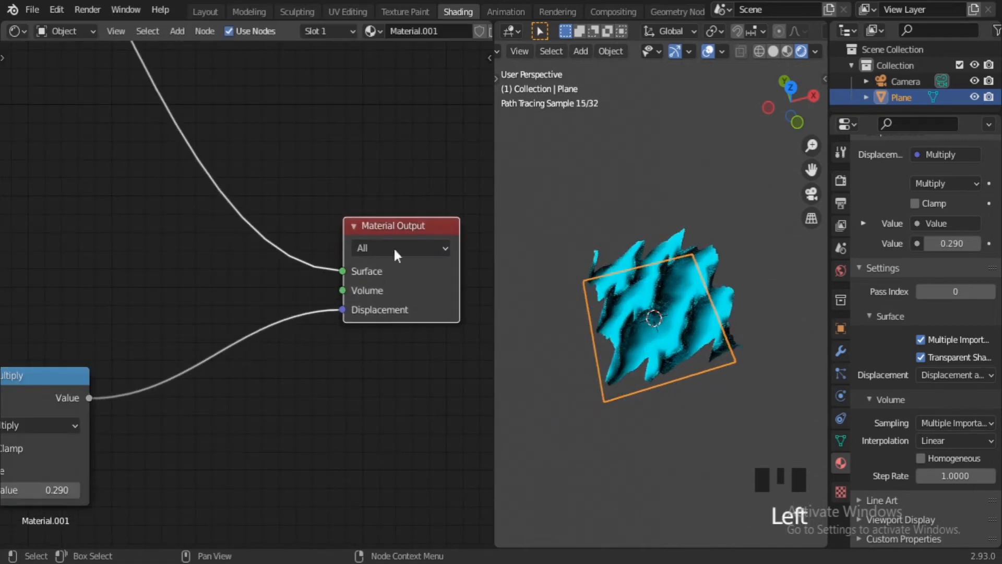
left_click(310, 375)
key("shift+a")
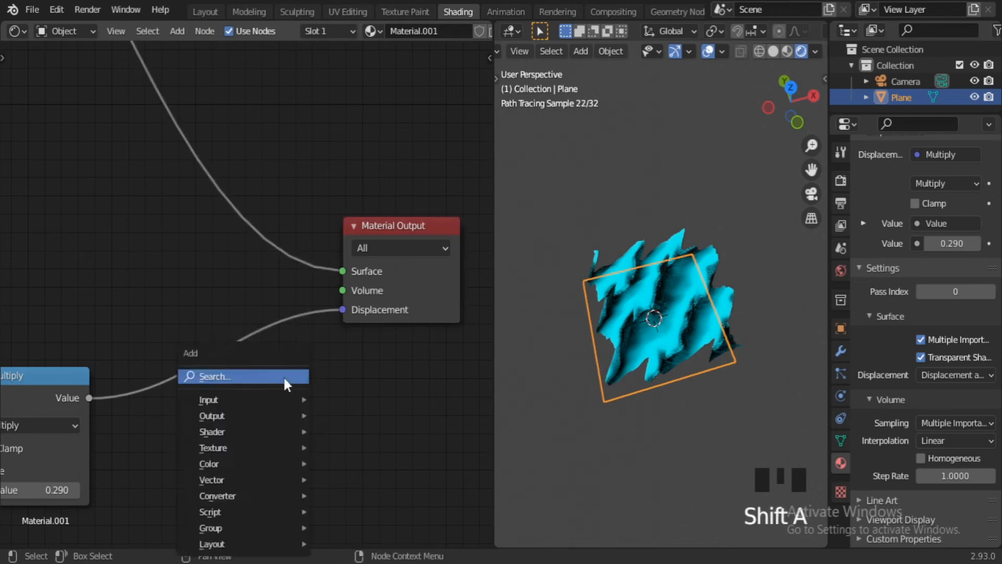
left_click(283, 375)
type("v")
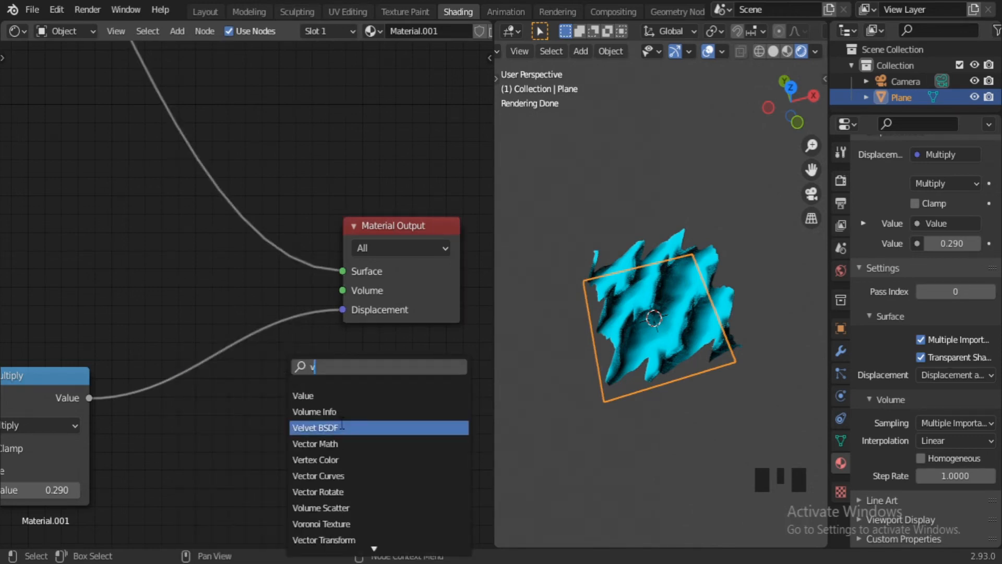
left_click(323, 443)
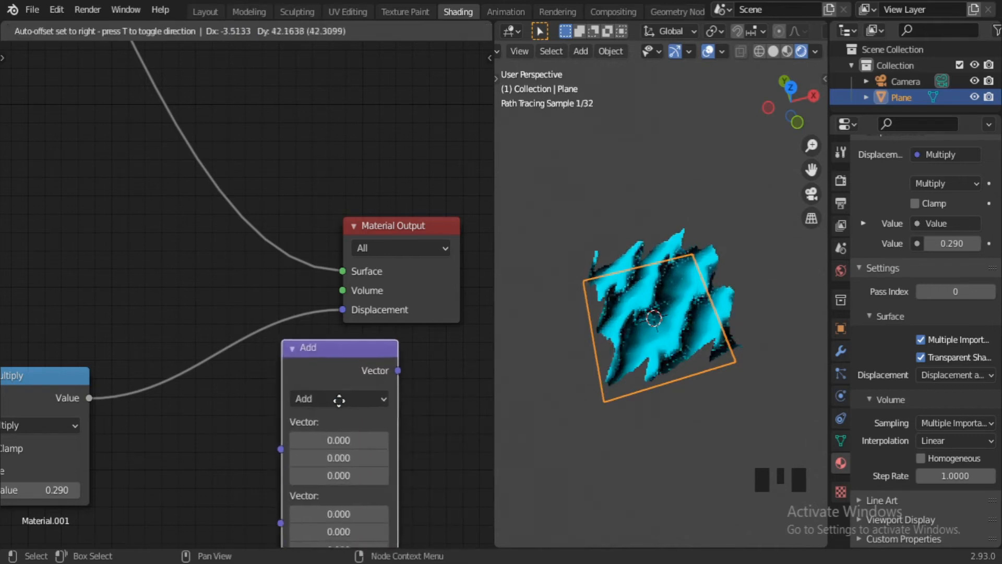
left_click(331, 415)
left_click(331, 415)
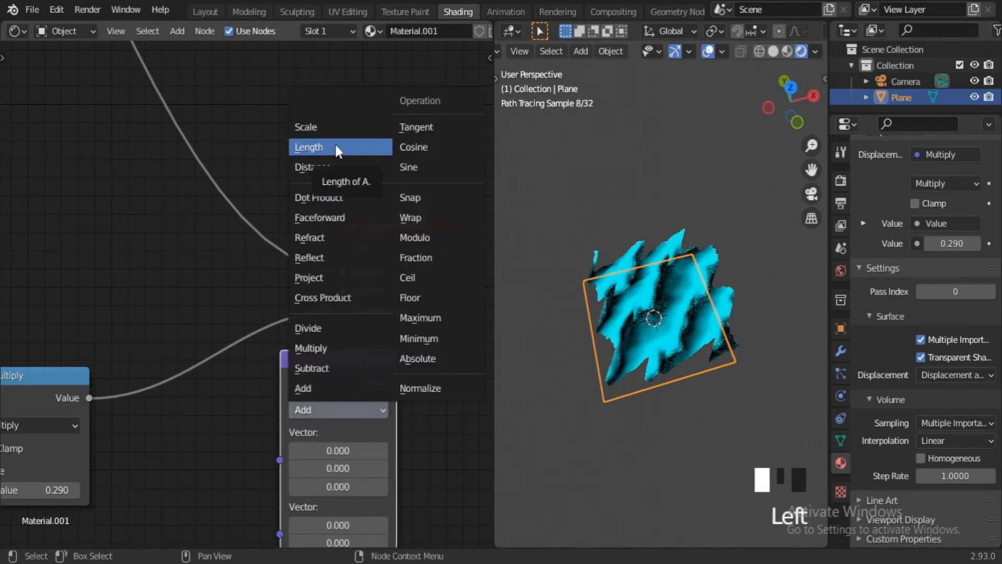
left_click(319, 348)
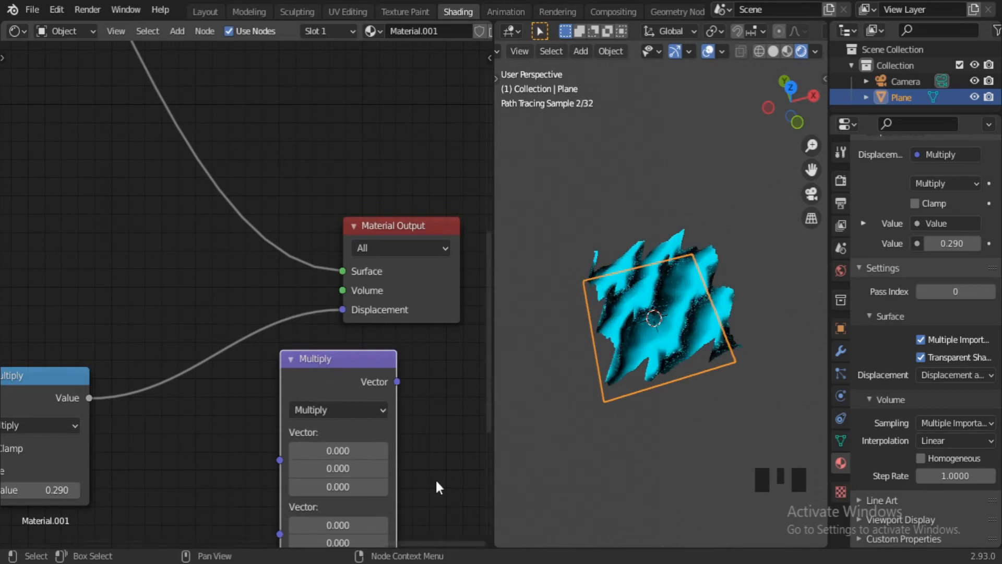
middle_click_drag(311, 349, 290, 297)
left_click_drag(291, 303, 275, 306)
key("Delete")
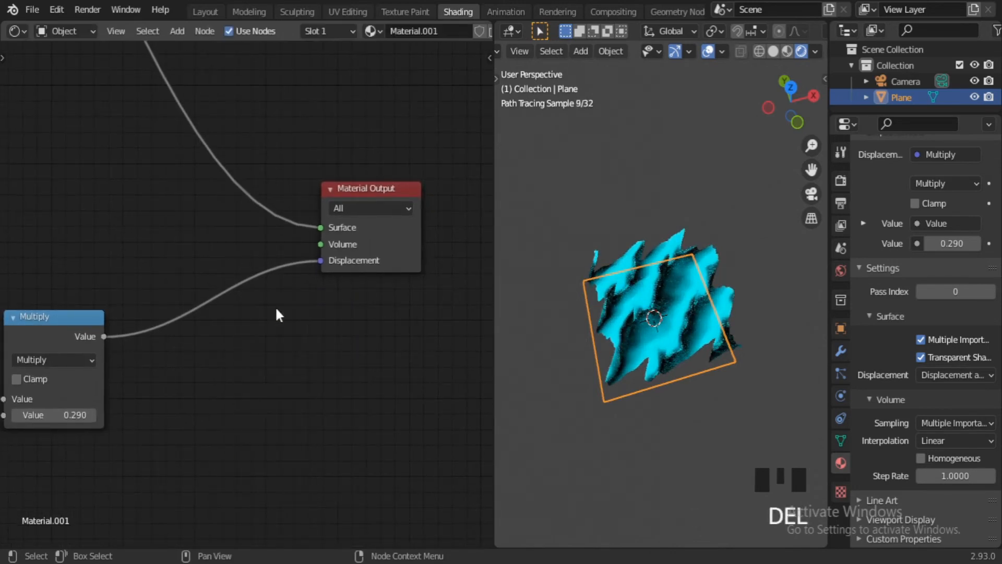
- Insert a Vector Math node set to Multiply before the Material Output's Displacement, with the Multiply math node's Value feeding its second Vector input
key("shift+a")
left_click(274, 308)
type("vec")
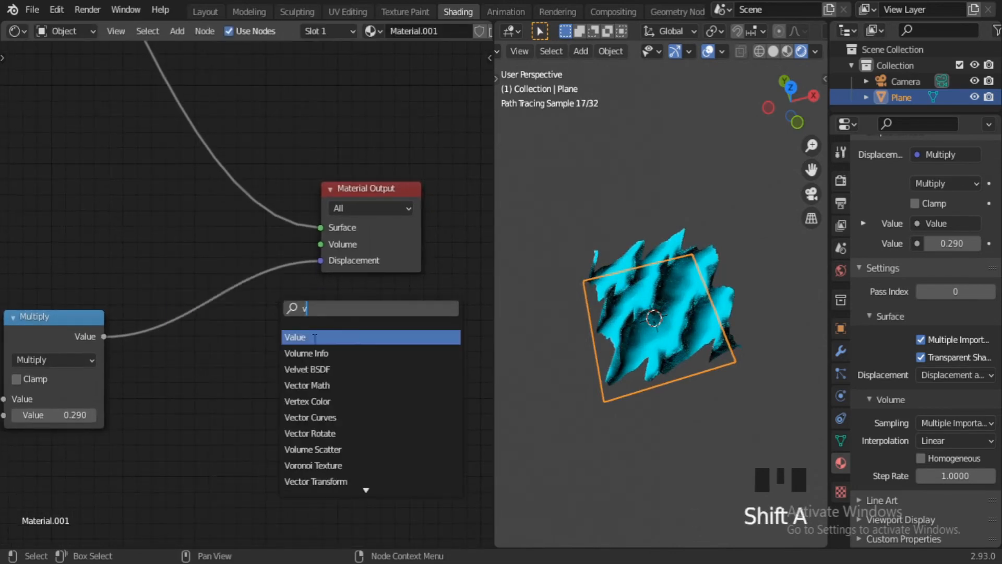
left_click(339, 385)
left_click(339, 365)
left_click(308, 341)
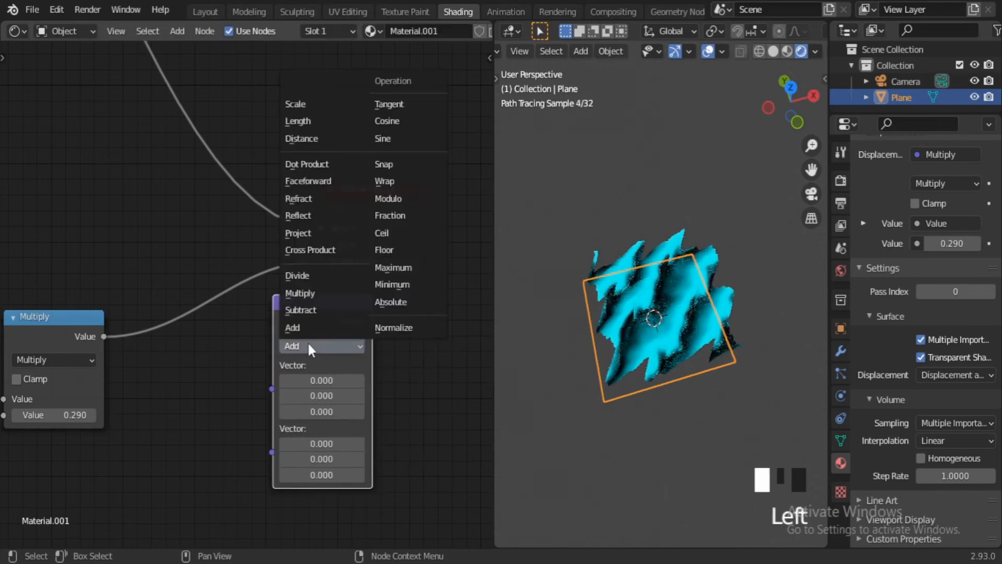
left_click(300, 295)
left_click_drag(315, 297, 261, 233)
left_click_drag(189, 291, 189, 385)
- Add a Geometry node and connect its Normal output to the first Vector input of the vector Multiply node
middle_click_drag(296, 422, 435, 444)
left_click(205, 214)
key("shift+a")
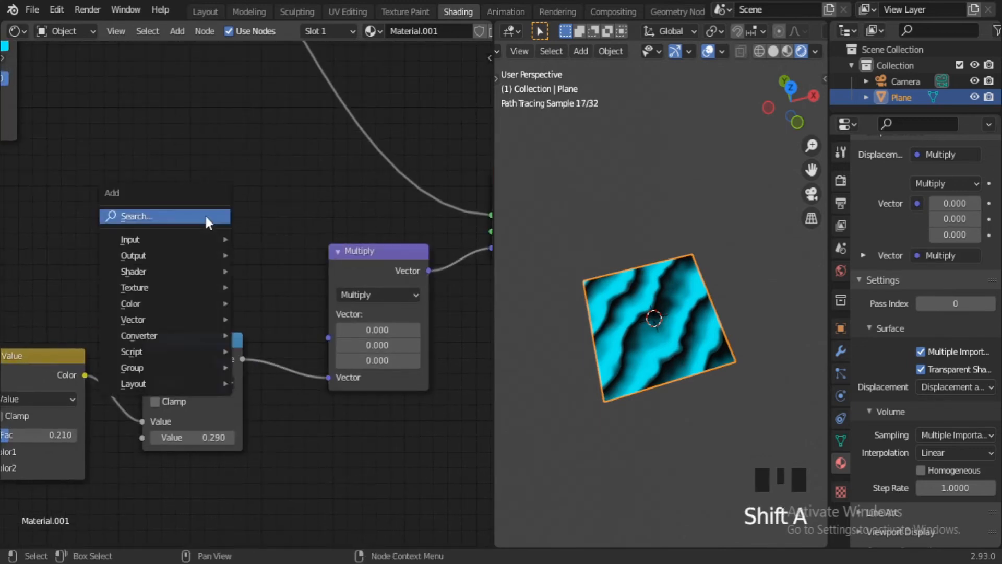
left_click(205, 214)
type("ge")
key("Return")
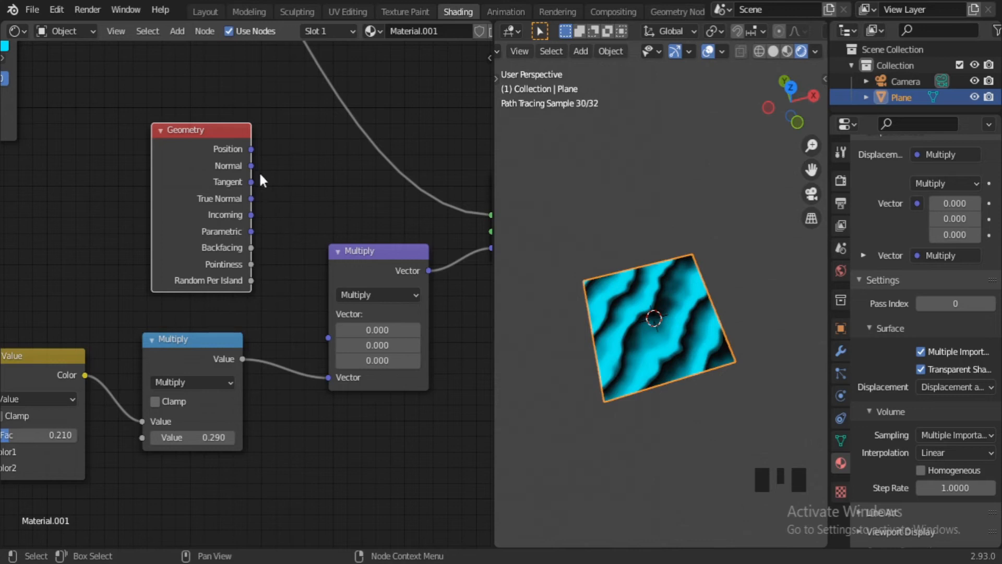
left_click_drag(250, 165, 328, 313)
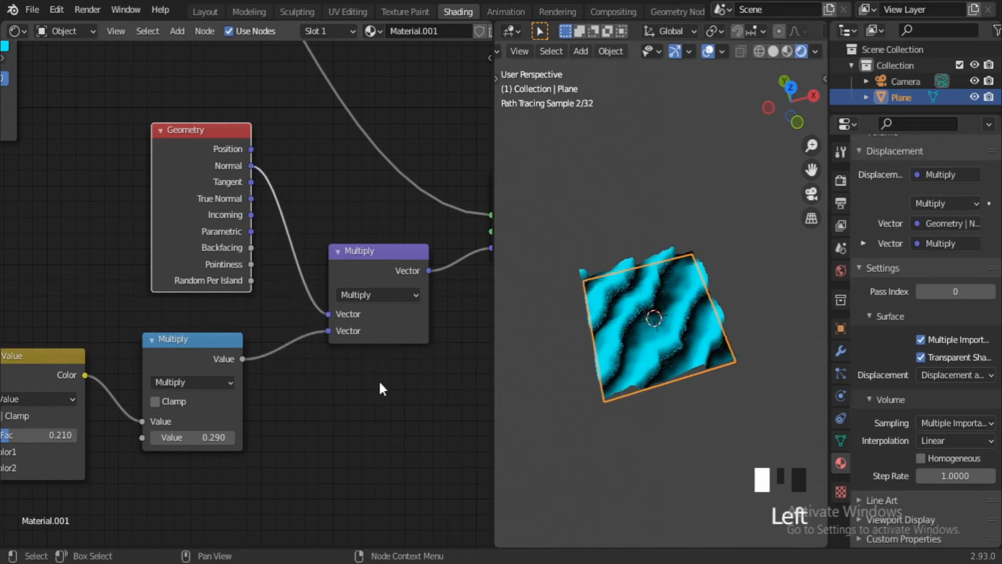
- Deselect the plane and examine its displaced waves up close from several angles in the rendered viewport
middle_click_drag(382, 354, 213, 421)
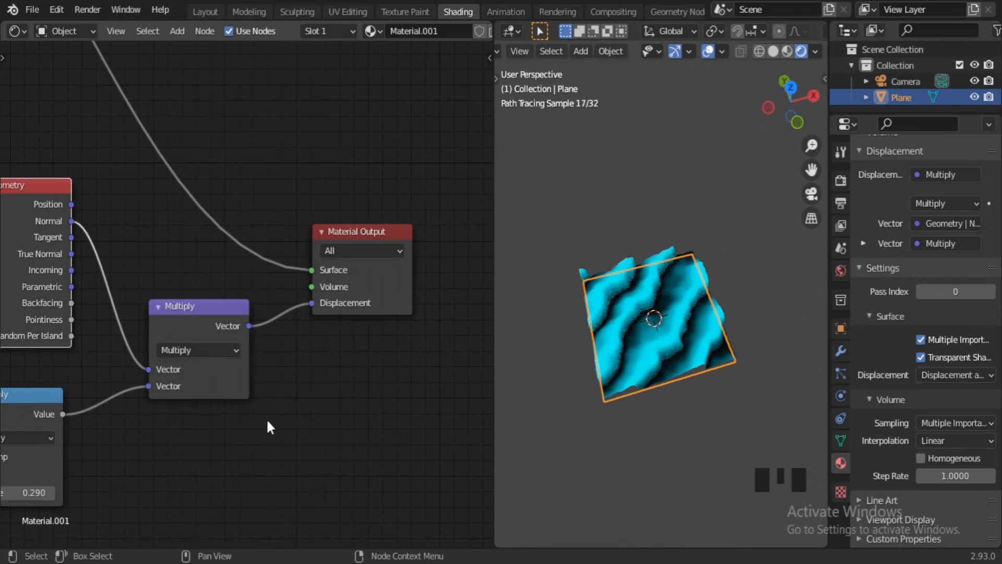
scroll(266, 418, "down", 5)
left_click(676, 449)
scroll(677, 450, "up", 4)
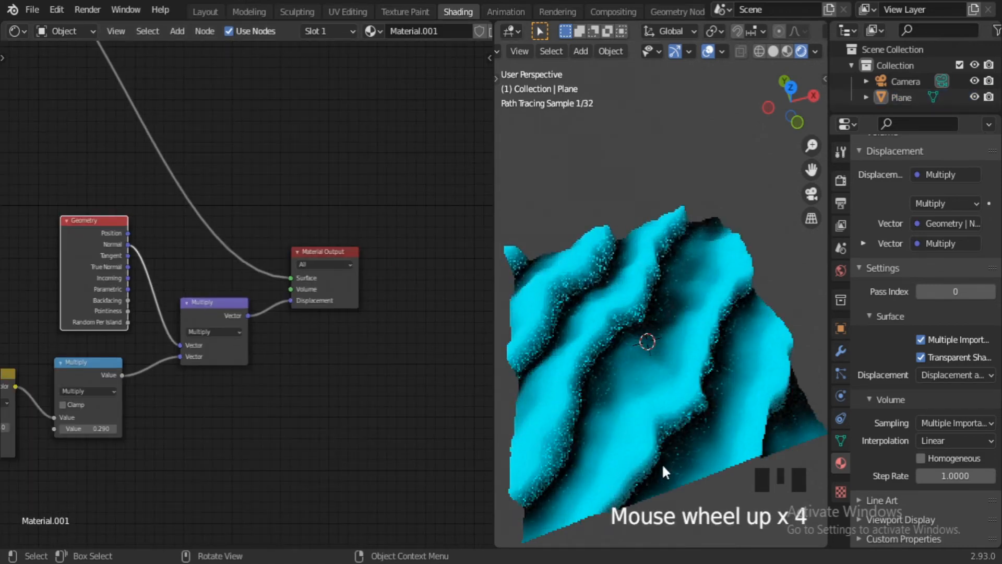
middle_click_drag(662, 462, 682, 419)
scroll(685, 443, "down", 1)
scroll(687, 438, "up", 2)
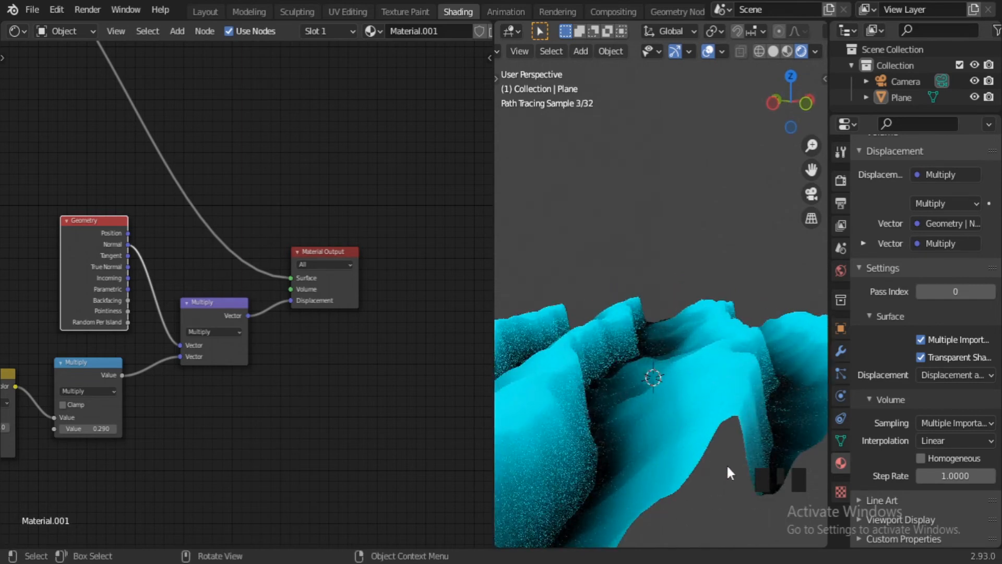
scroll(727, 466, "down", 2)
mouse_move(728, 466)
middle_mouse_down()
mouse_move(701, 438)
mouse_move(696, 493)
mouse_move(684, 470)
middle_mouse_up()
scroll(118, 368, "down", 2)
- Review the whole node tree in a maximized node editor, from Texture Coordinate to Material Output, and restore the layout
middle_click_drag(117, 368, 384, 455)
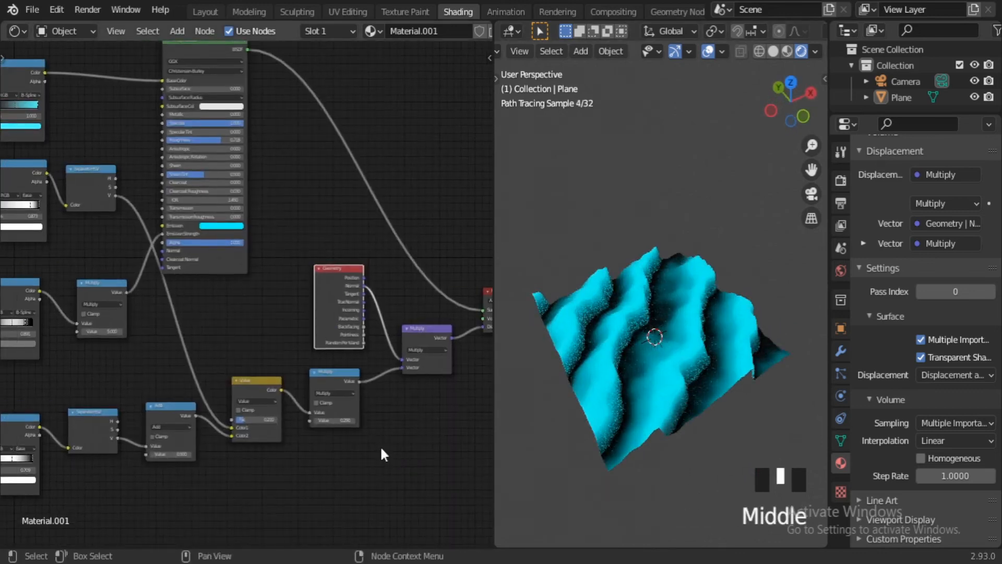
middle_click_drag(205, 487, 316, 335)
scroll(280, 359, "up", 5)
scroll(315, 335, "up", 5)
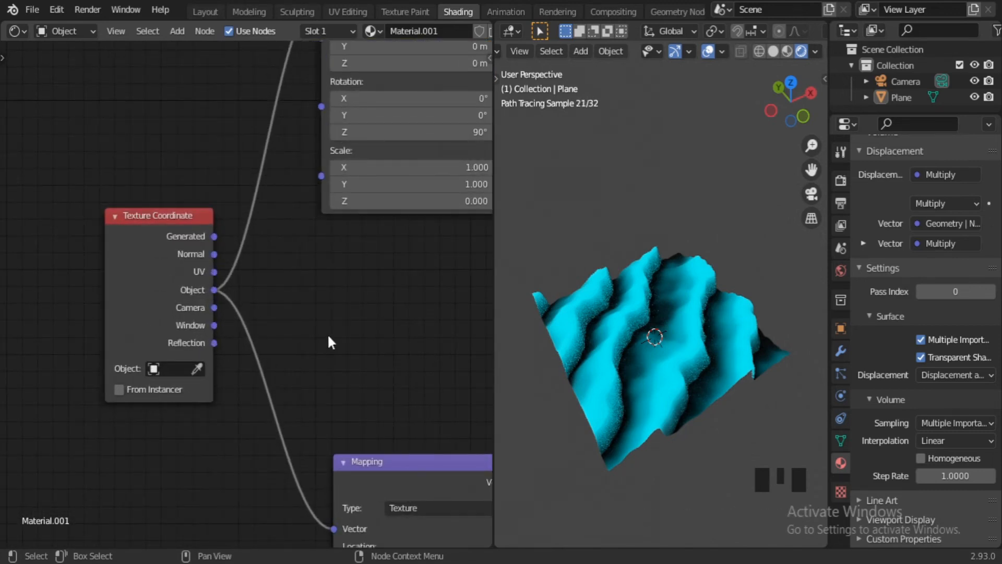
key("ctrl+space")
middle_click_drag(583, 296, 445, 470)
middle_click_drag(540, 468, 246, 481)
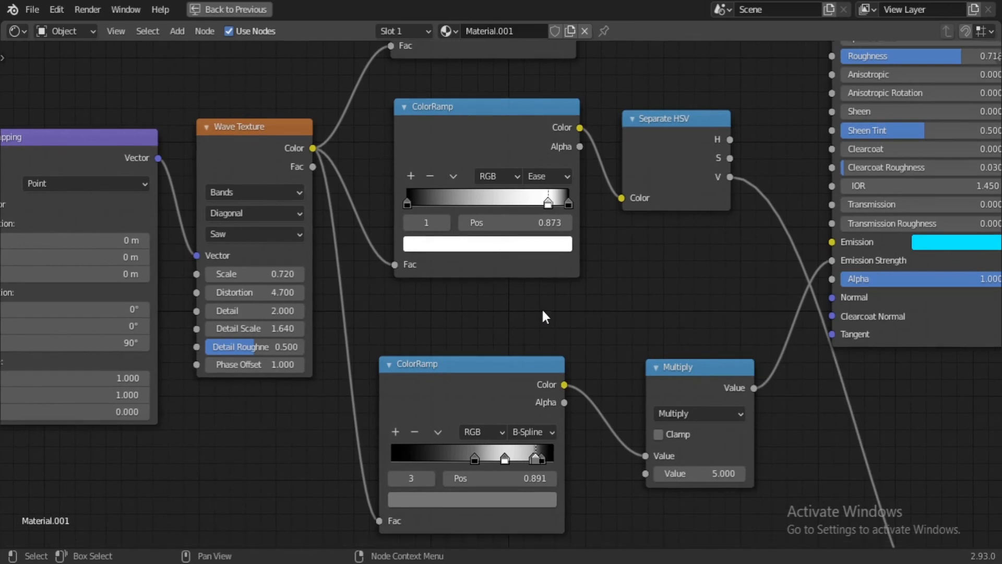
scroll(600, 284, "down", 3)
middle_click_drag(621, 274, 984, 201)
middle_click_drag(571, 495, 411, 292)
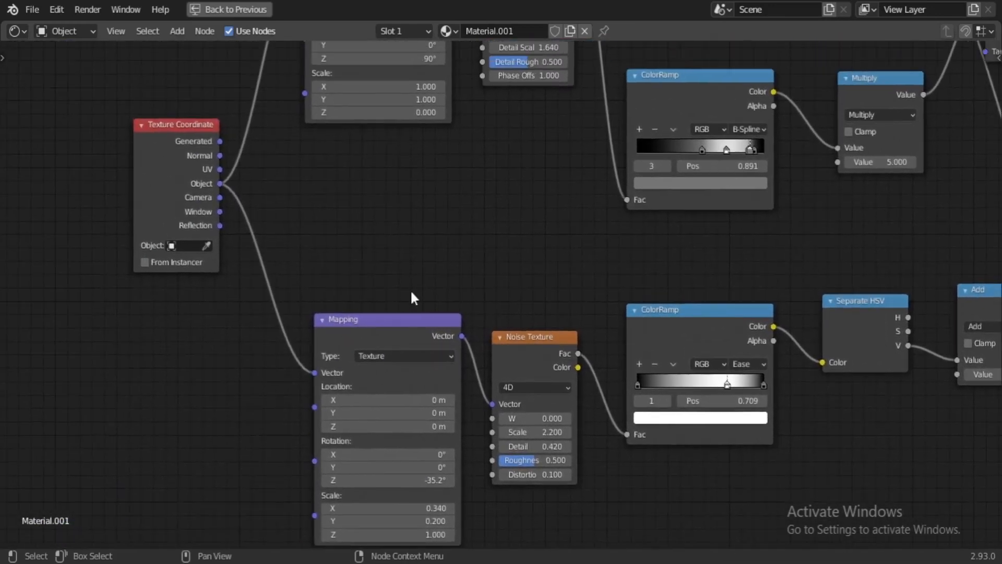
scroll(505, 303, "down", 3)
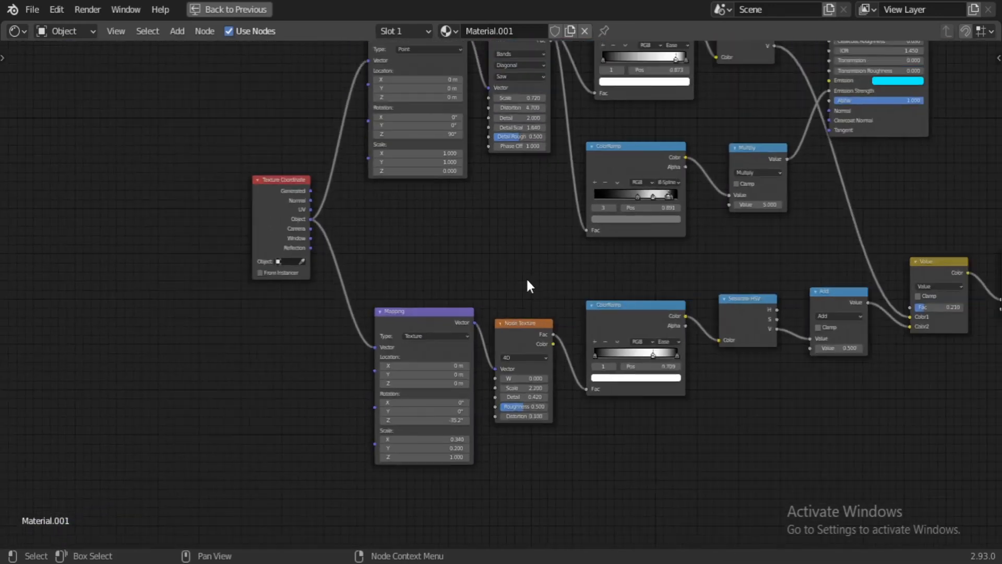
scroll(525, 261, "down", 1)
middle_click_drag(519, 254, 341, 338)
middle_click_drag(656, 440, 627, 456)
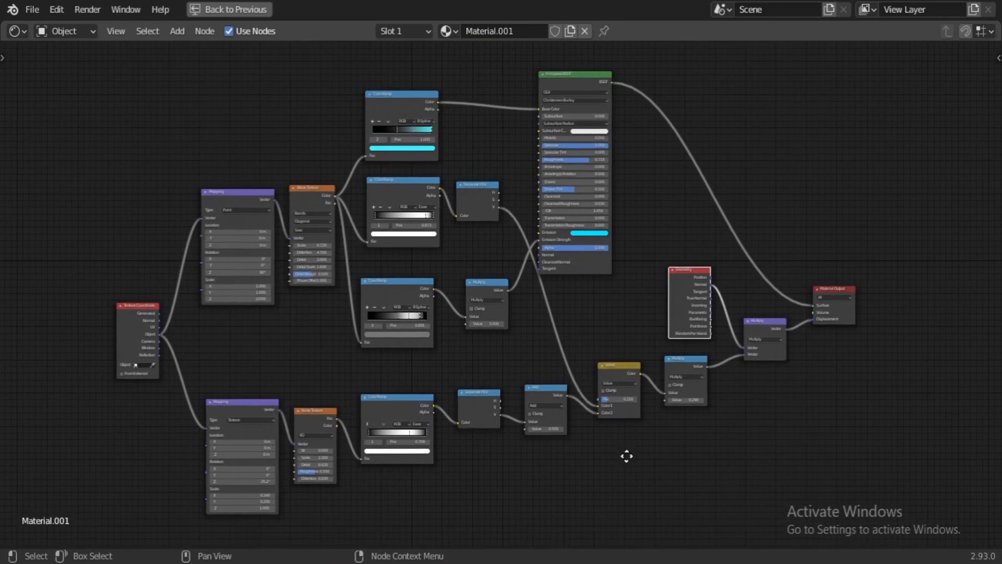
key("ctrl+space")
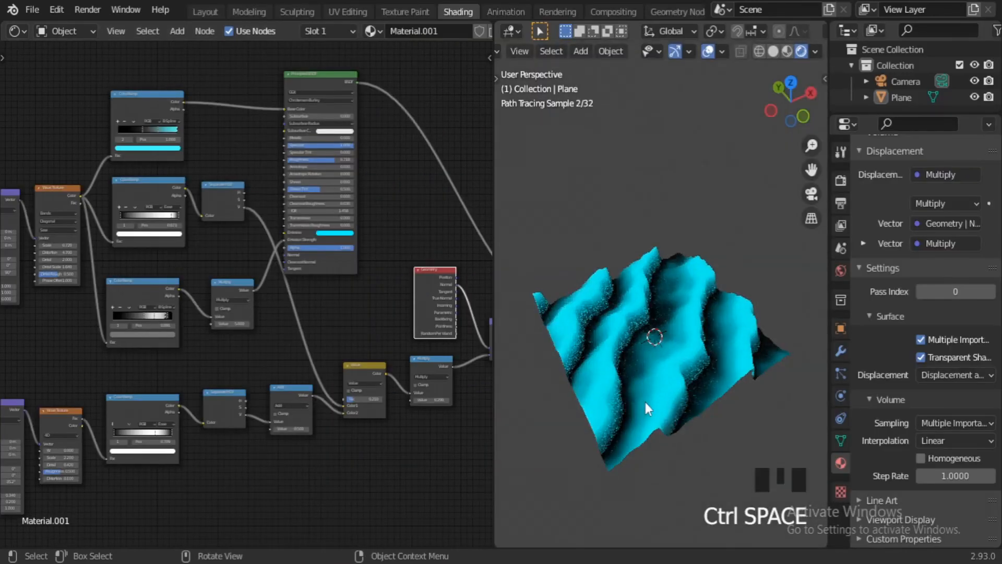
- Switch to the Layout workspace, deselect the plane and examine its rendered displacement from several angles
left_click(660, 463)
left_click(725, 486)
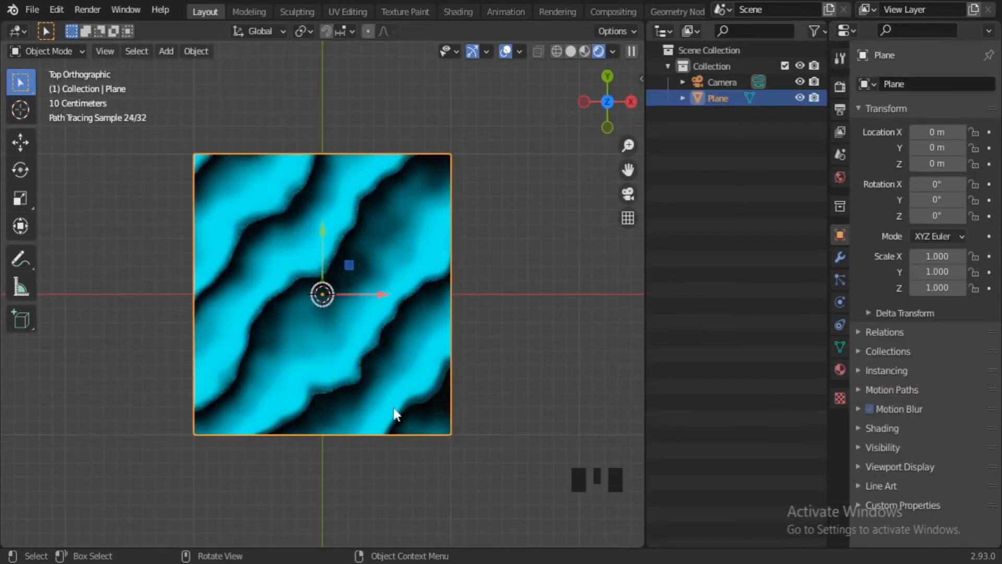
mouse_move(391, 414)
middle_mouse_down()
mouse_move(343, 396)
mouse_move(357, 305)
middle_mouse_up()
scroll(358, 316, "up", 5)
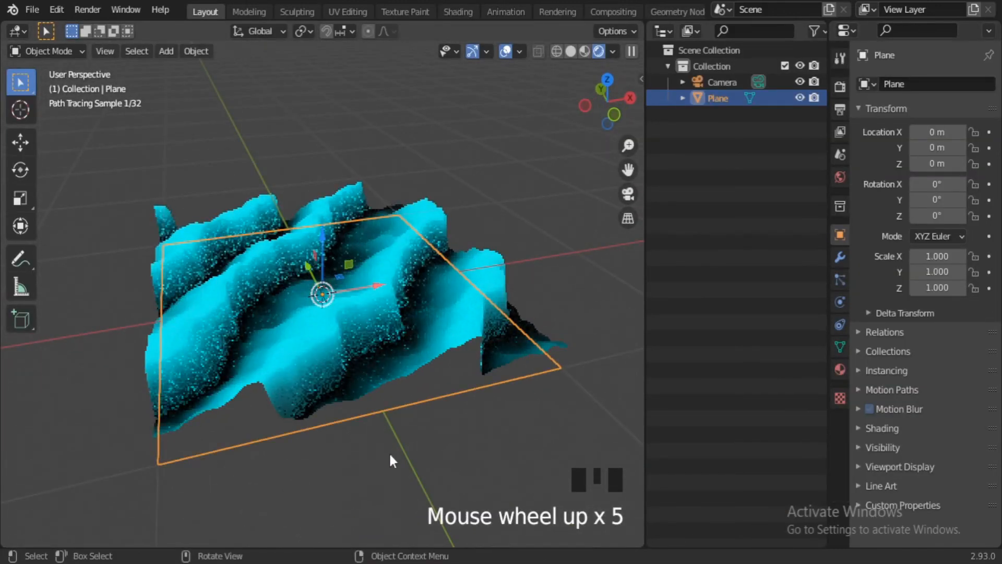
left_click(386, 462)
middle_click_drag(344, 471, 396, 430)
scroll(395, 430, "down", 1)
middle_click_drag(452, 371, 568, 78)
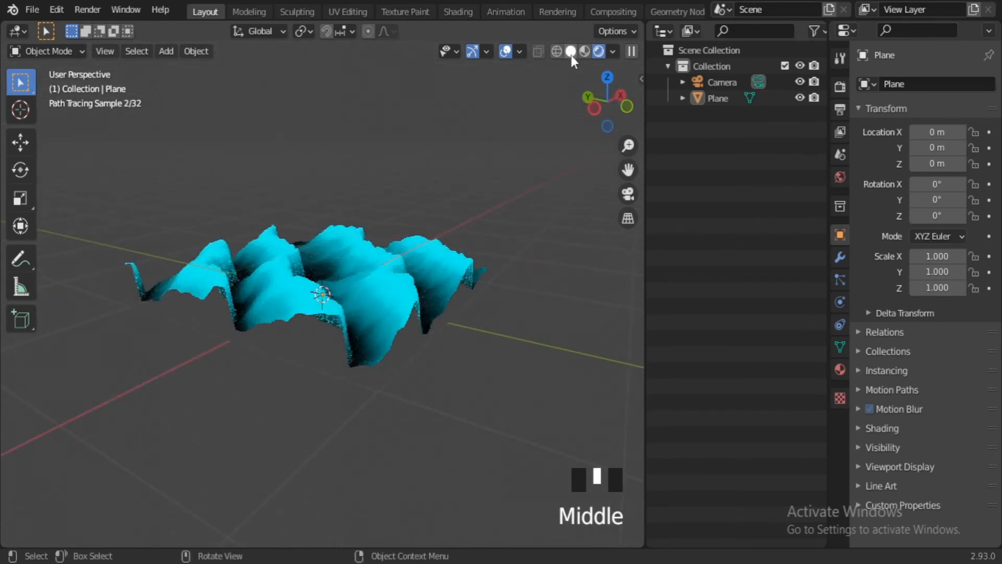
- Widen the Outliner area and turn it into a second 3D Viewport
left_click_drag(646, 278, 453, 293)
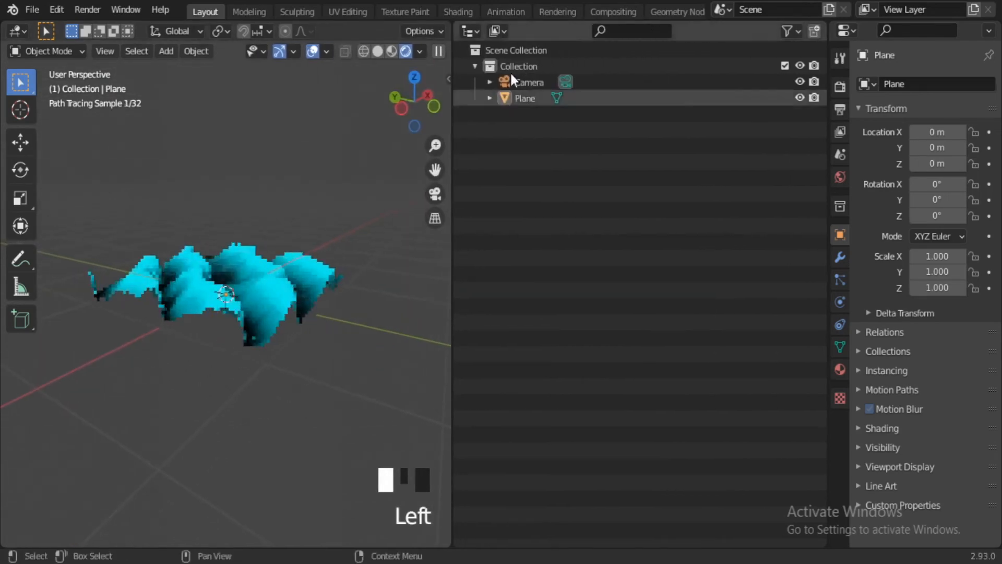
left_click(470, 31)
left_click(486, 76)
scroll(637, 341, "up", 5)
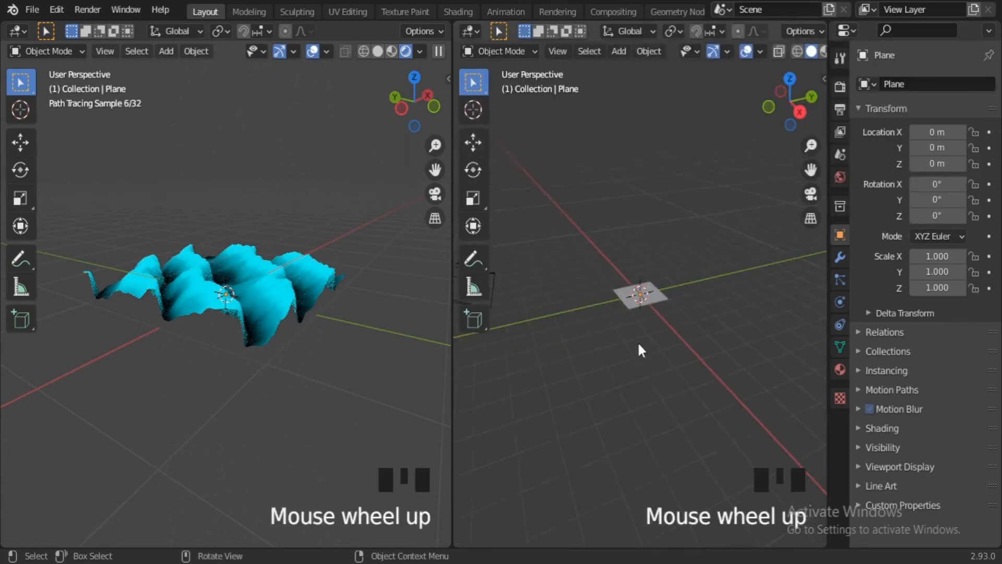
scroll(609, 346, "down", 2)
- Split the Properties editor horizontally and change the upper part into an Outliner
left_click_drag(829, 22, 840, 225)
left_click(846, 30)
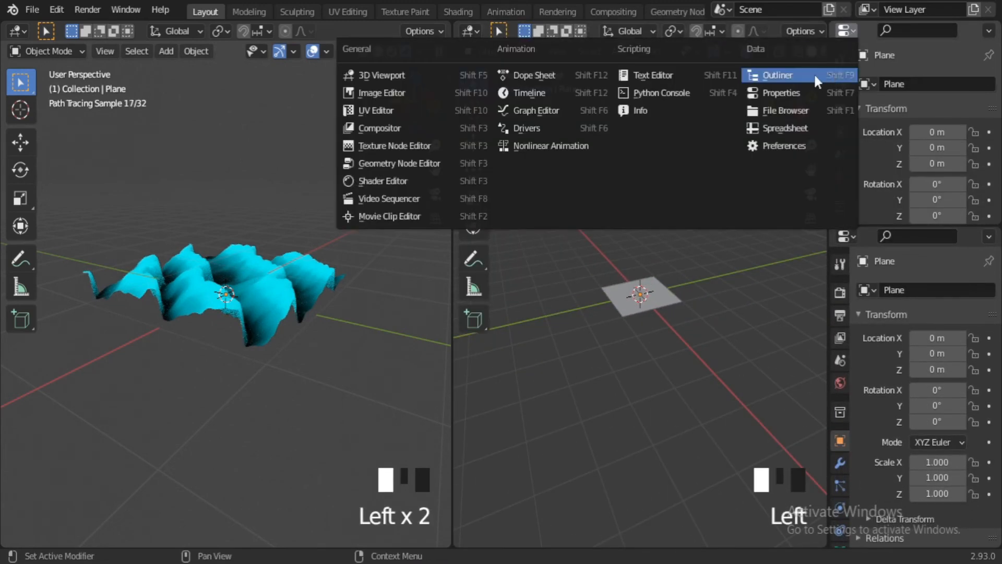
left_click(814, 76)
- Switch the viewport showing the rendered plane to Solid shading
left_click(378, 52)
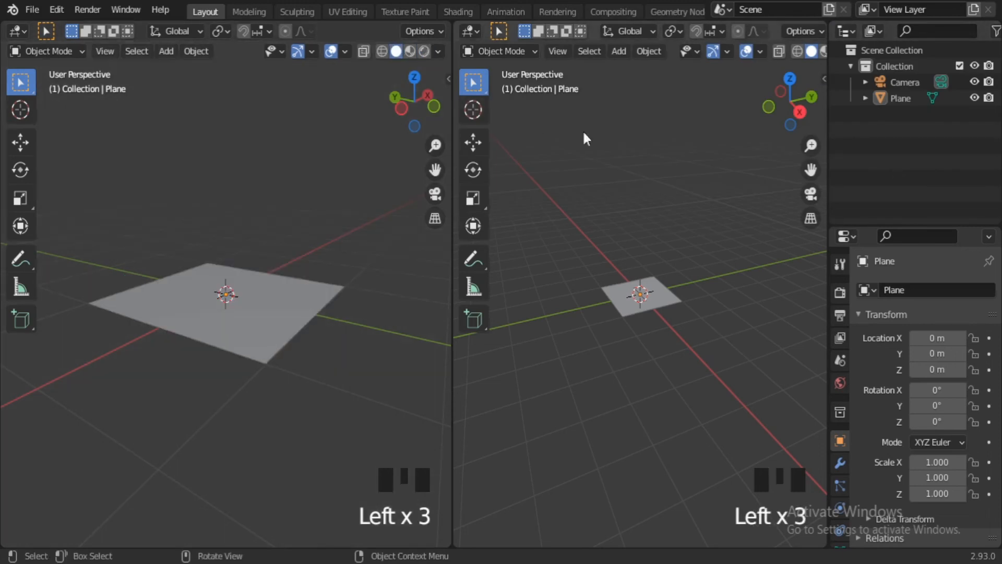
scroll(803, 52, "down", 4)
scroll(664, 268, "up", 2)
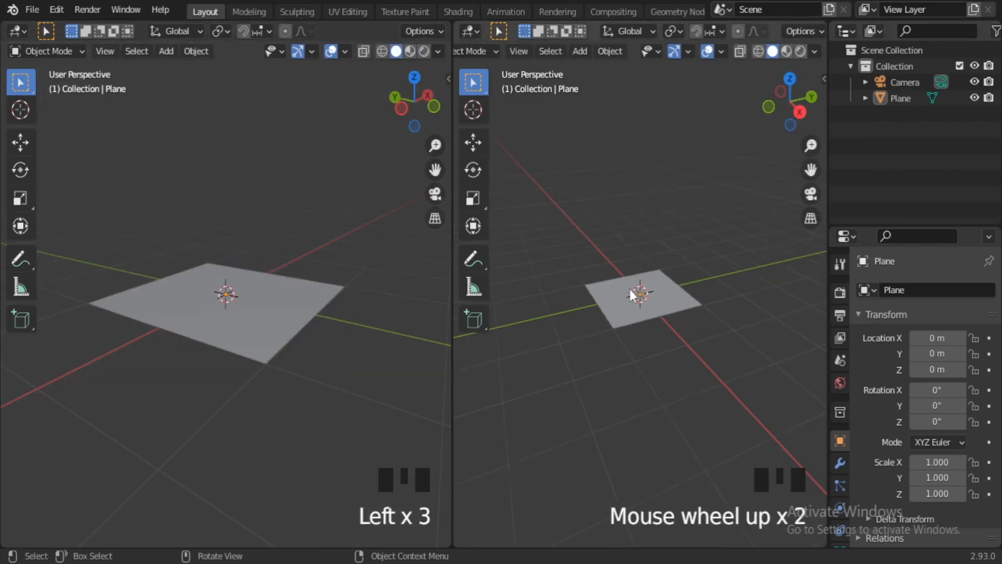
- Select the camera and clear its location and rotation so it sits at the world origin
middle_click_drag(633, 292, 667, 372)
scroll(668, 375, "up", 3)
scroll(305, 360, "down", 3)
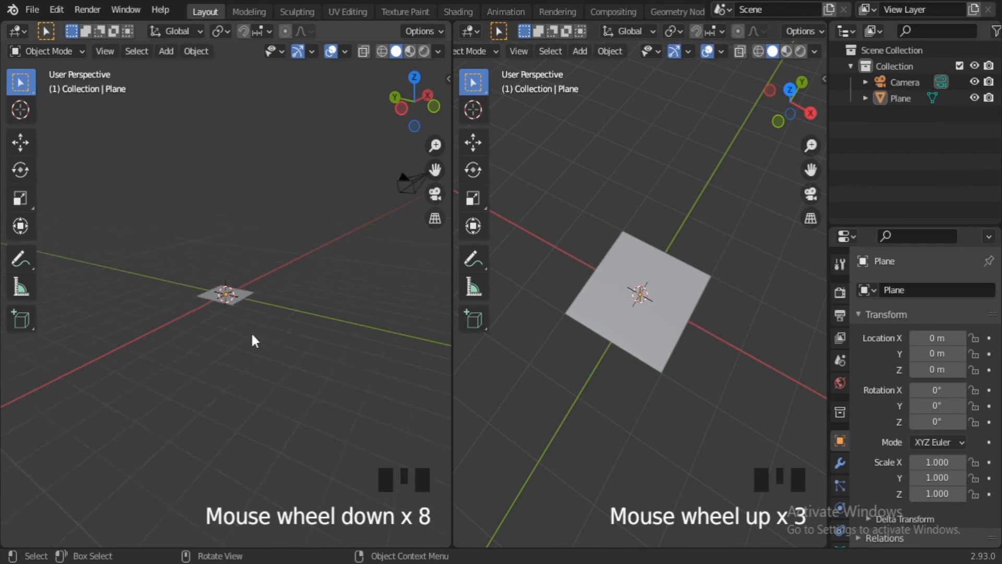
middle_click_drag(252, 339, 299, 380)
left_click(370, 194)
key("alt+g")
key("alt+r")
- Raise the camera along Z to about 4.34 m above the plane, with the second viewport showing the camera view
scroll(249, 303, "up", 5)
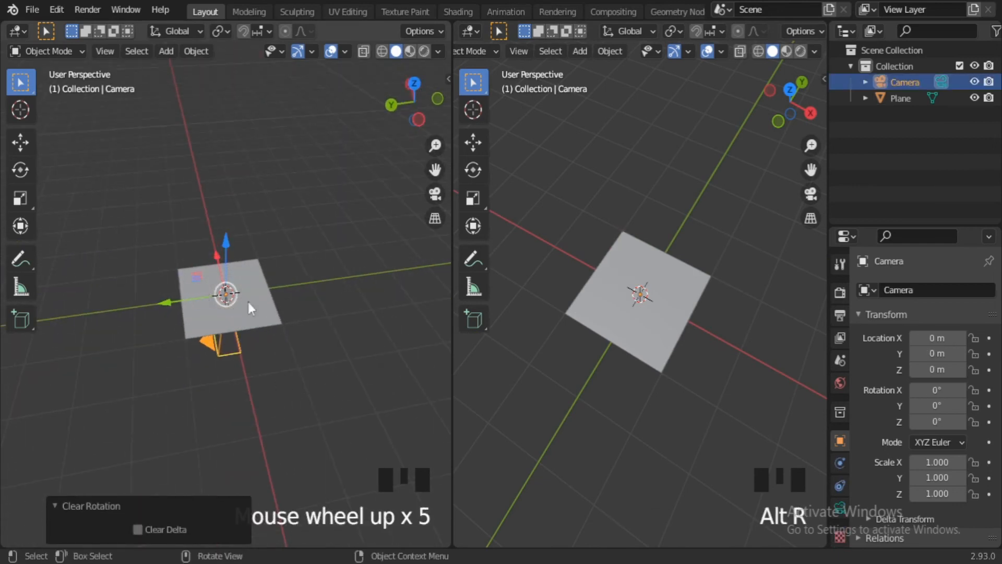
left_click_drag(226, 224, 251, 90)
scroll(657, 274, "down", 3)
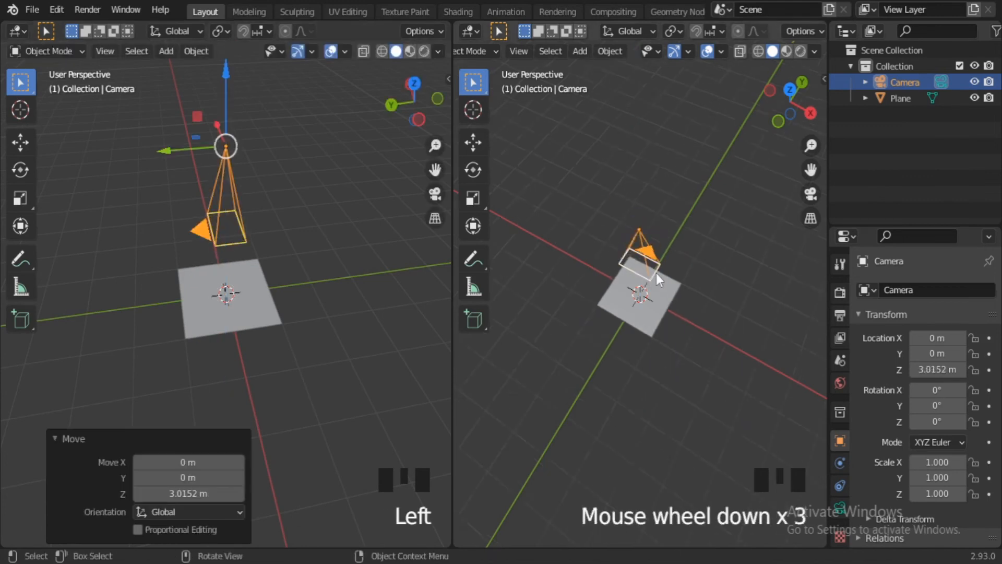
middle_click_drag(656, 273, 643, 362)
key("KP_0")
scroll(668, 359, "up", 1)
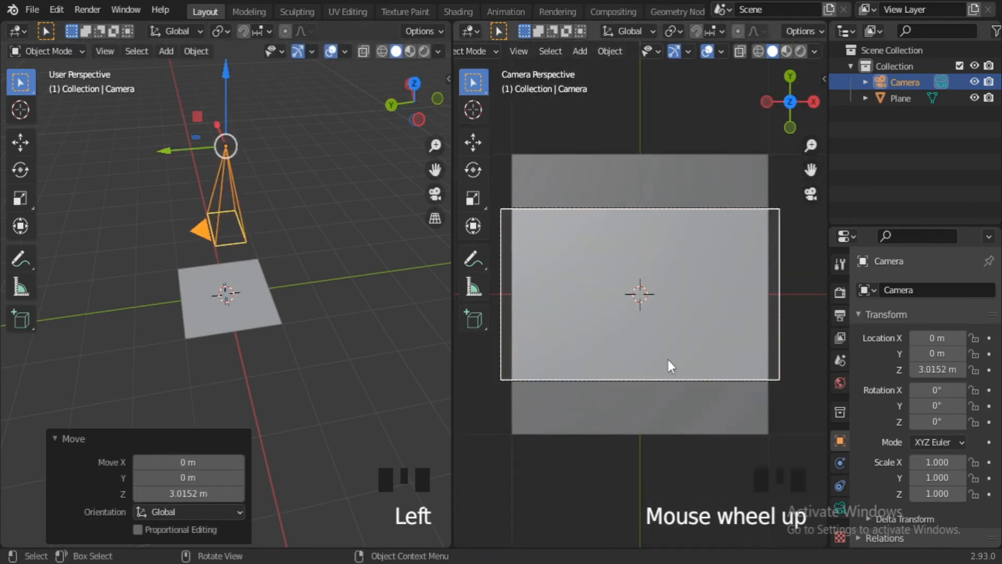
middle_click_drag(245, 333, 290, 186)
left_click_drag(225, 134, 246, 89)
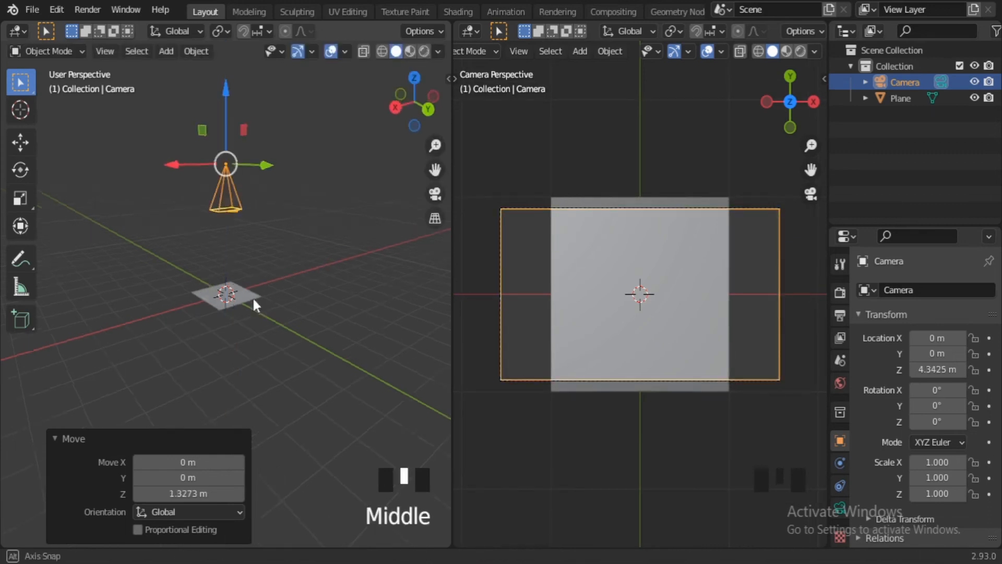
- Scale the plane along X by about 1.69 in top view so it fills the camera frame's width
middle_click_drag(252, 296, 245, 308)
left_click(245, 308)
scroll(243, 347, "down", 2)
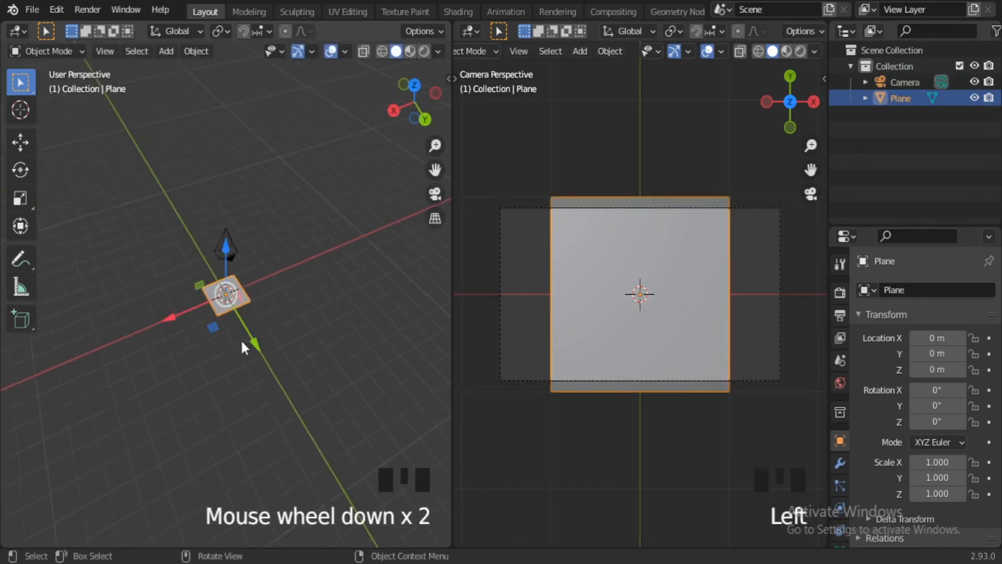
key("KP_7")
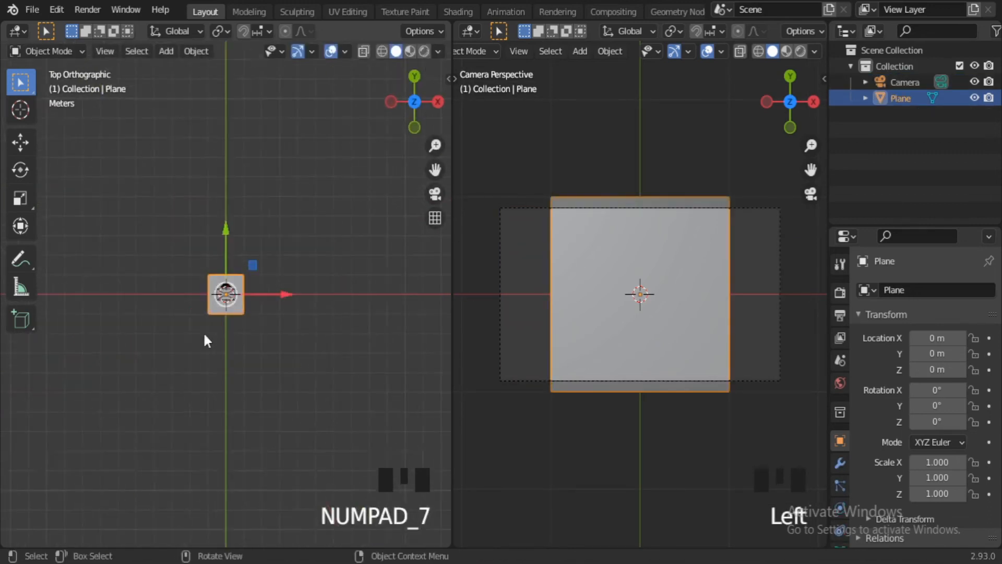
scroll(203, 332, "up", 6)
key("s")
key("x")
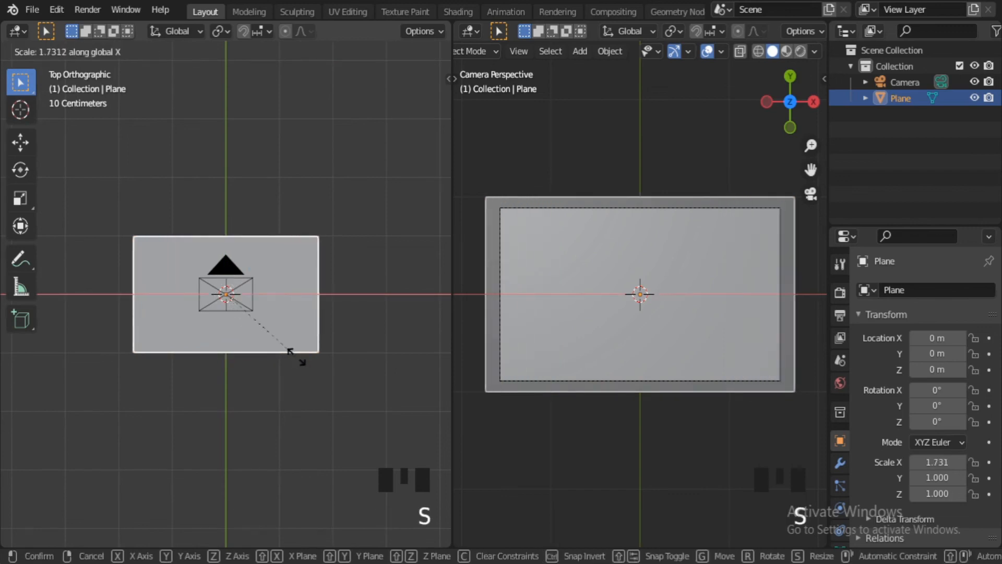
left_click(293, 356)
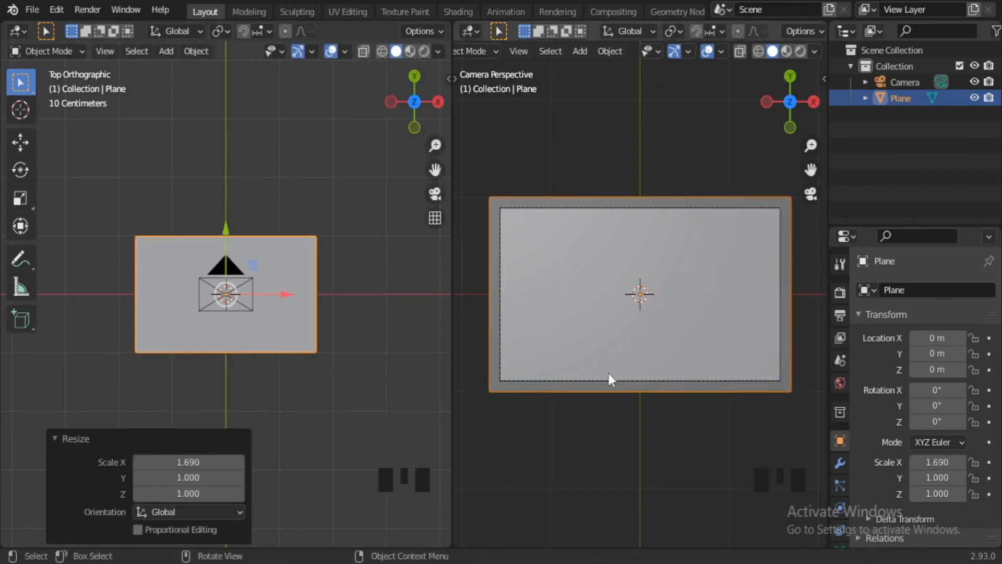
- View the widened plane at an angle in the camera viewport and switch that viewport to Rendered shading
scroll(600, 406, "down", 3)
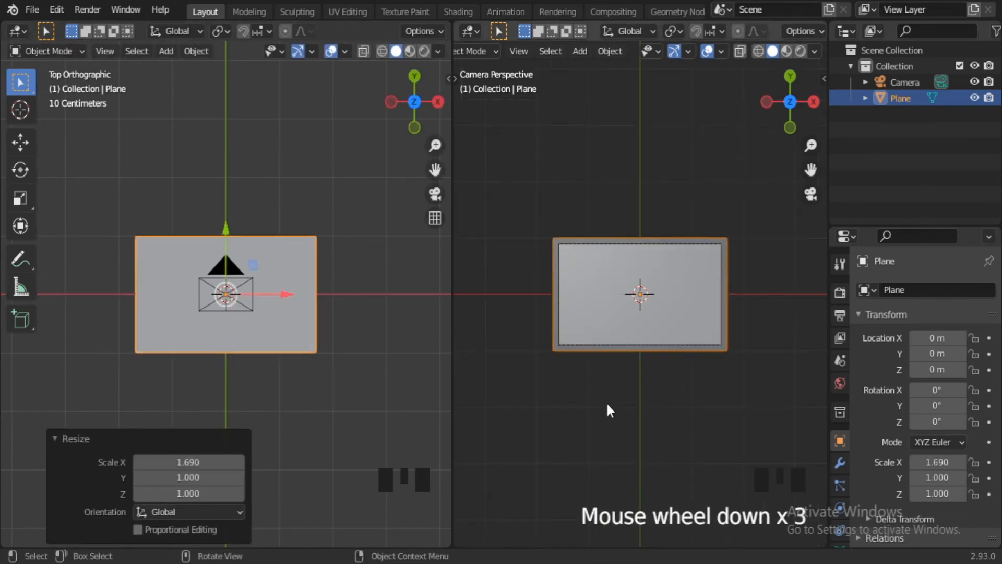
scroll(606, 408, "up", 3)
mouse_move(617, 407)
middle_mouse_down()
mouse_move(604, 405)
mouse_move(625, 361)
middle_mouse_up()
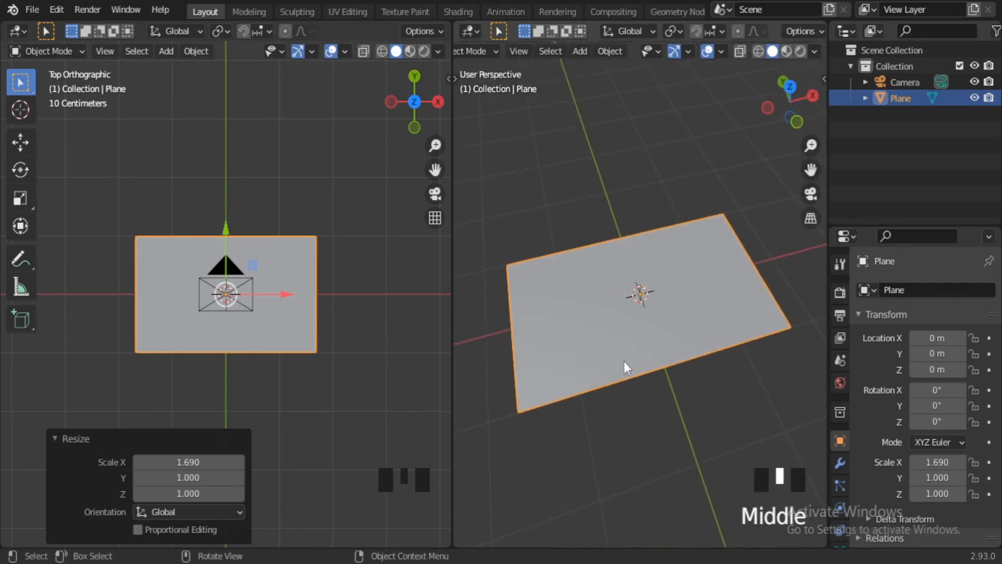
left_click(801, 51)
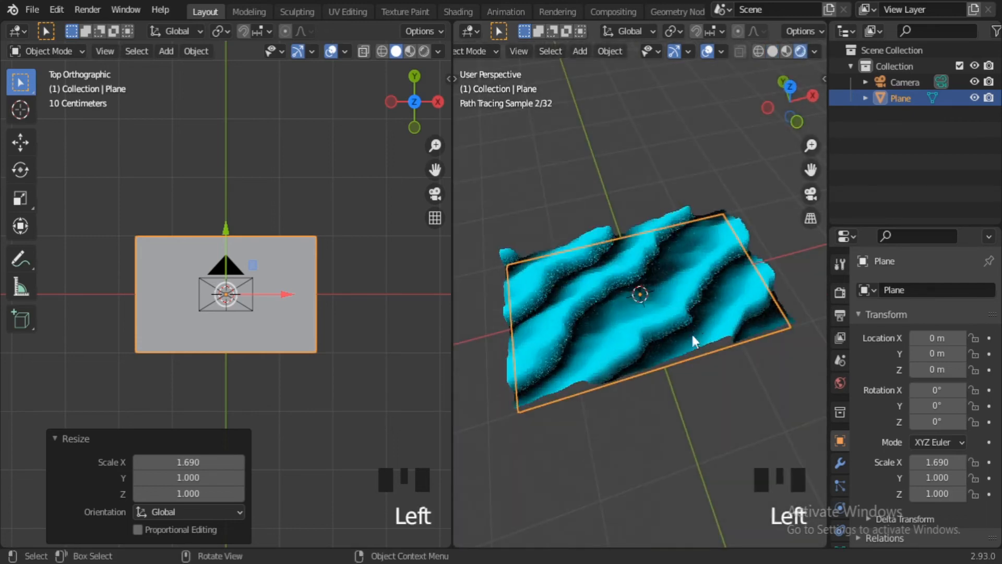
- Apply the plane's scale, deselect it and return the rendered viewport to the camera view
key("ctrl+a")
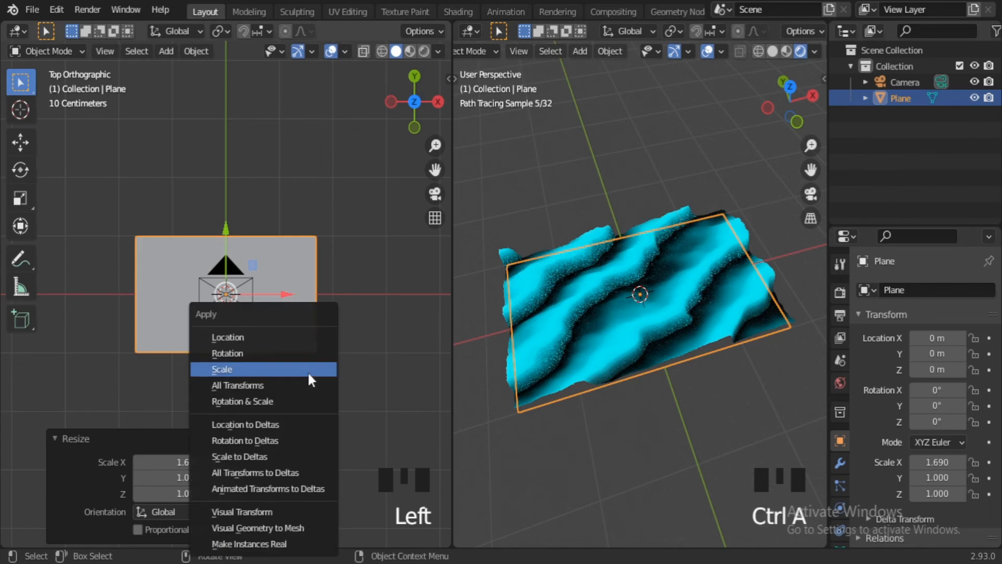
left_click(308, 369)
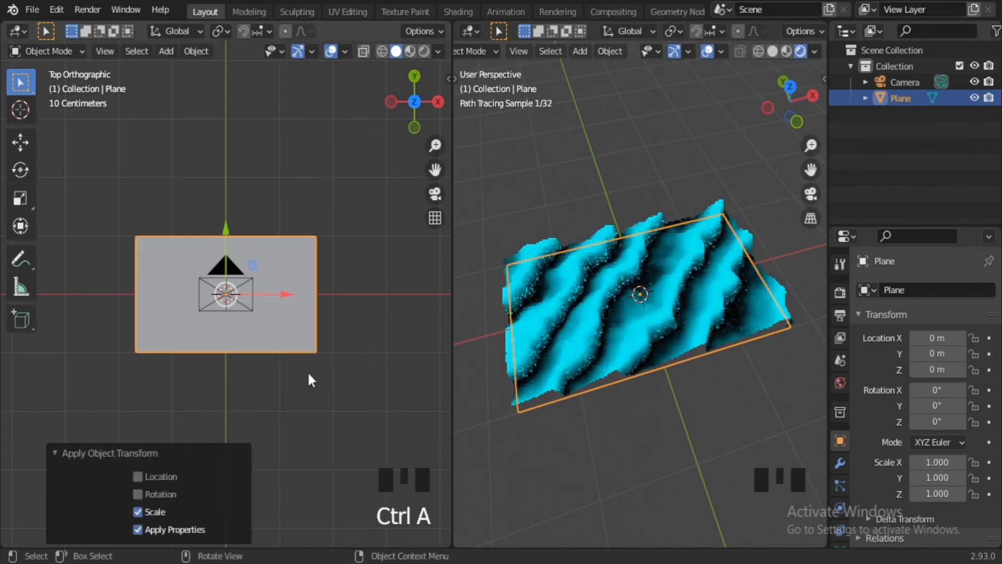
left_click(579, 437)
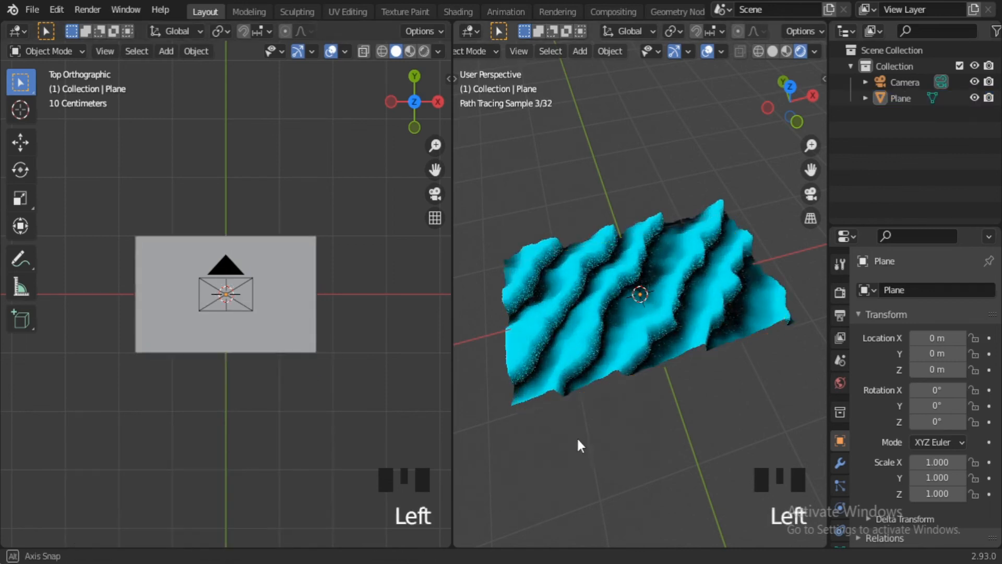
middle_click_drag(580, 437, 616, 380)
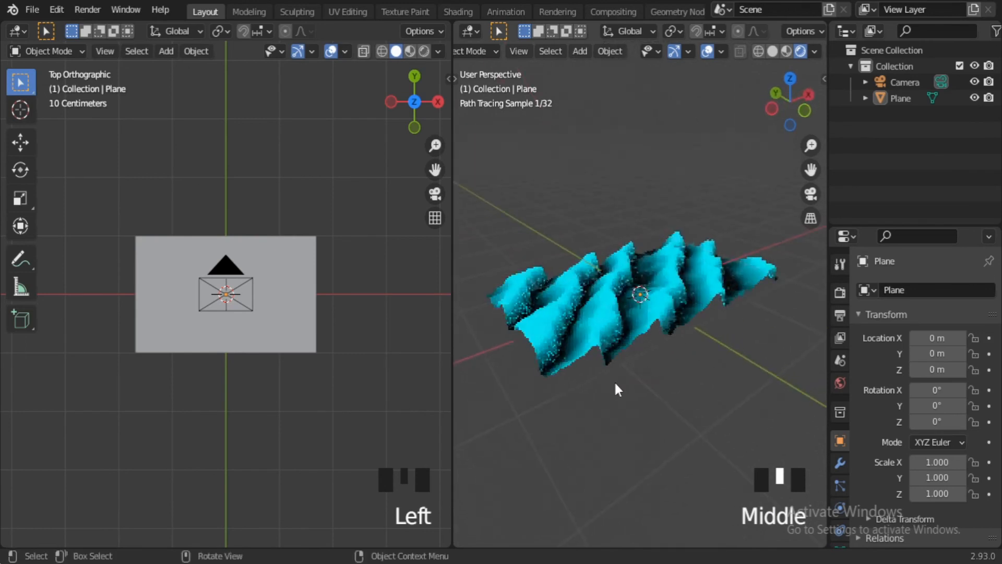
key("KP_0")
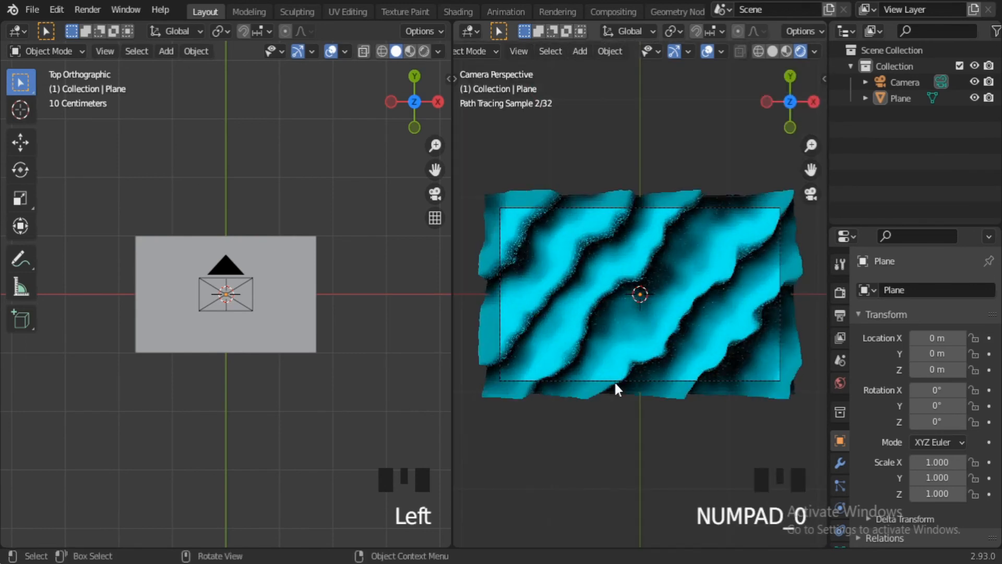
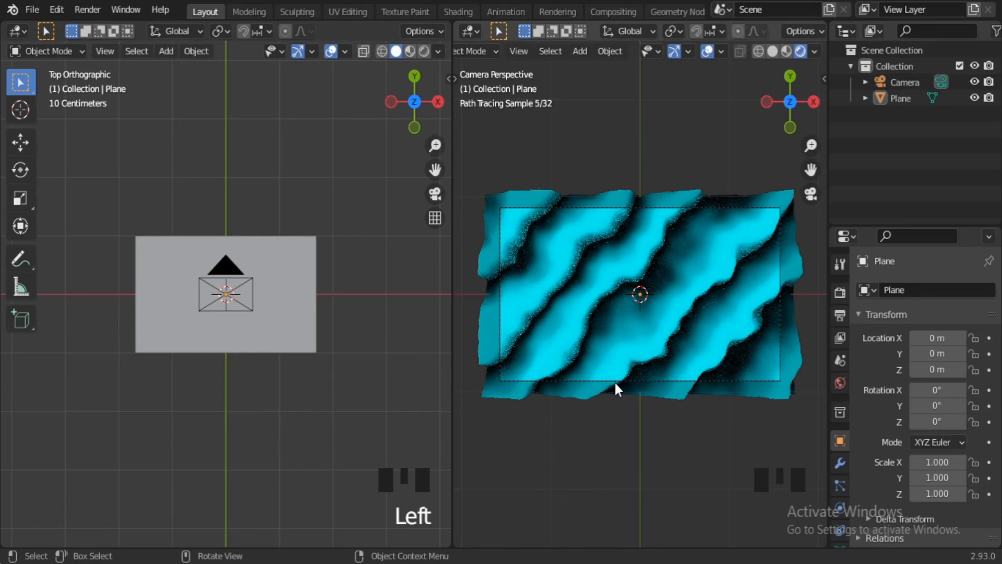
scroll(253, 360, "down", 2)
middle_click_drag(236, 367, 250, 313)
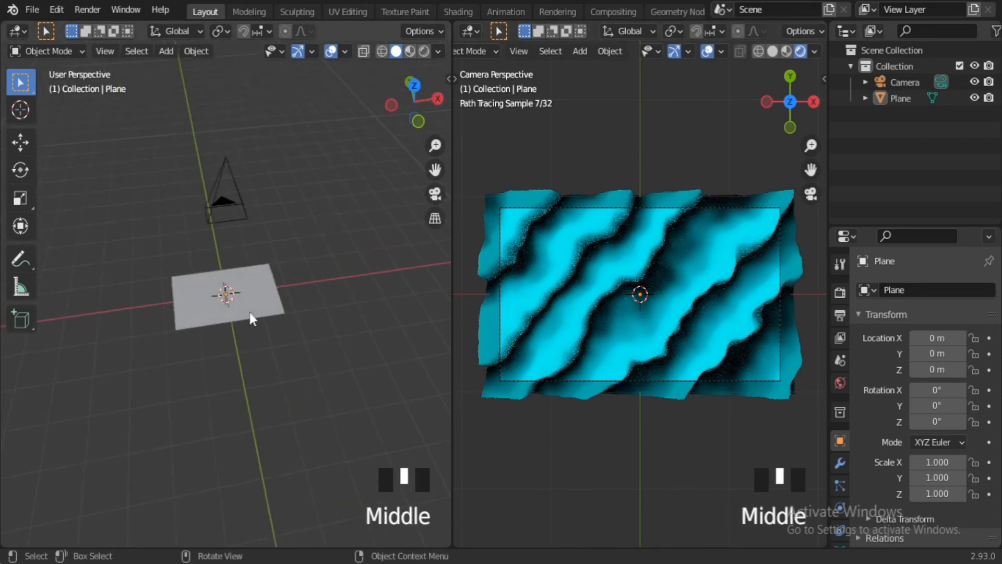
left_click(261, 320)
key("s")
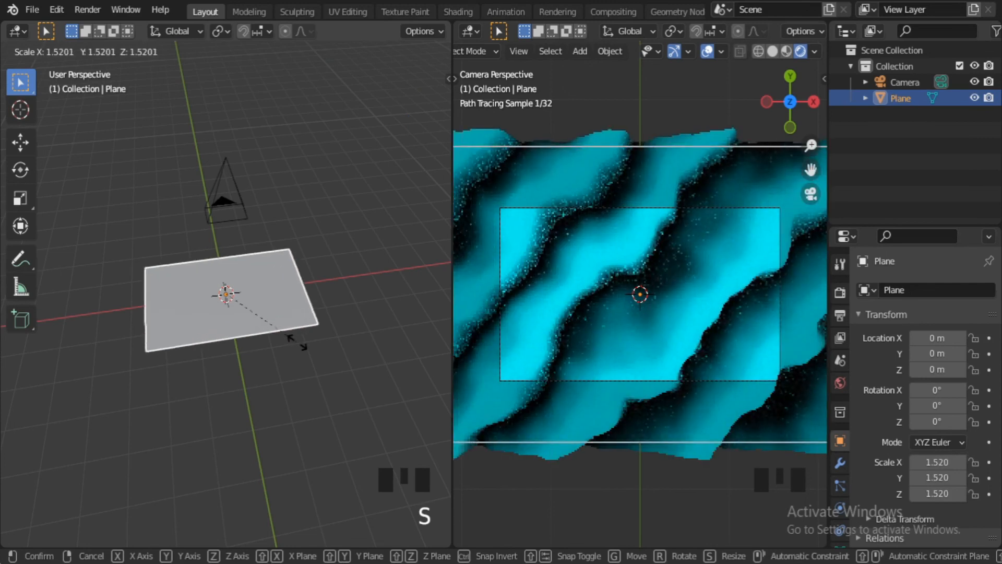
right_click(296, 341)
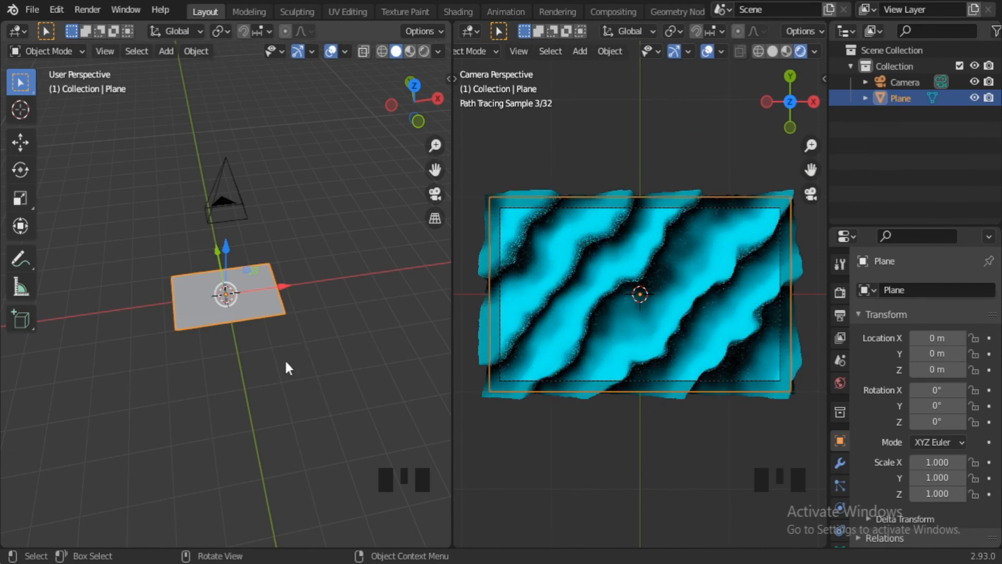
left_click(284, 359)
left_click(240, 186)
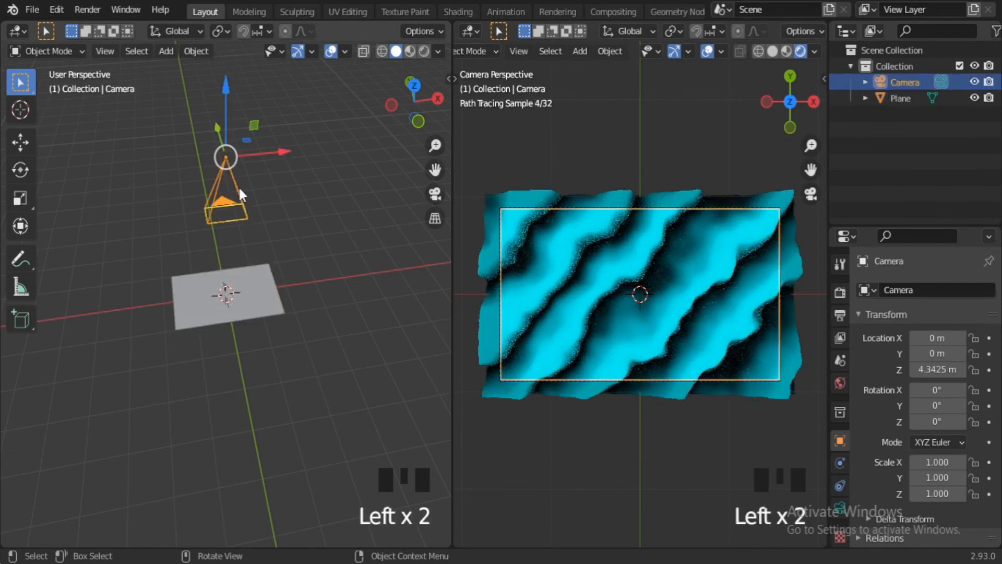
left_click(577, 465)
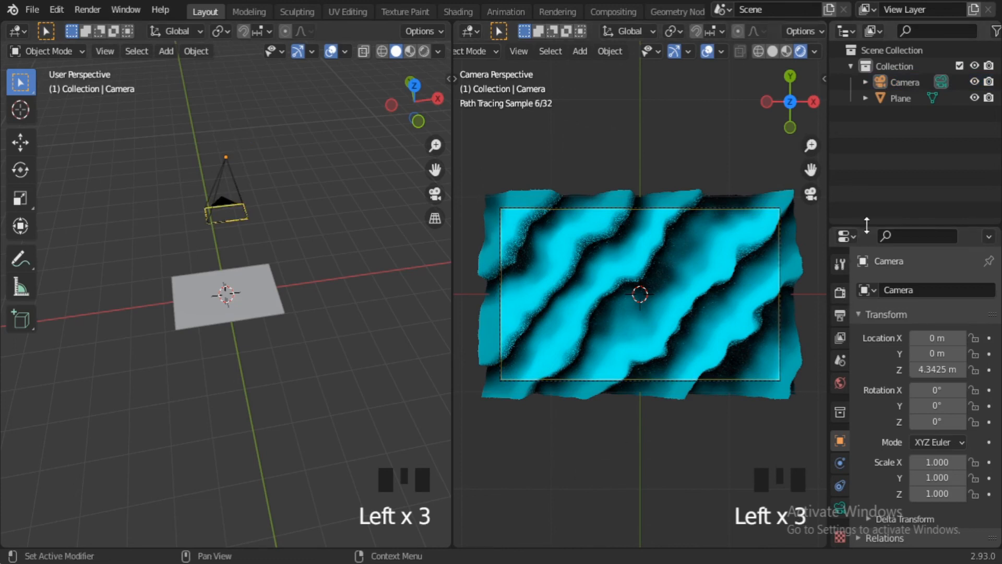
- Enlarge the Properties editor and set the Cycles render samples to 250
left_click_drag(841, 228, 841, 128)
left_click(840, 189)
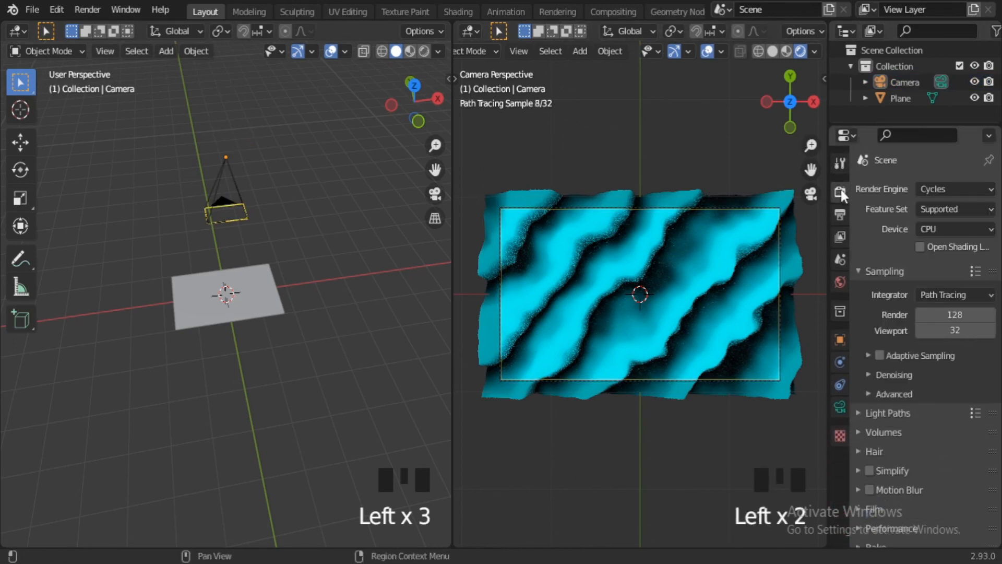
left_click(943, 314)
key("BackSpace")
type("250")
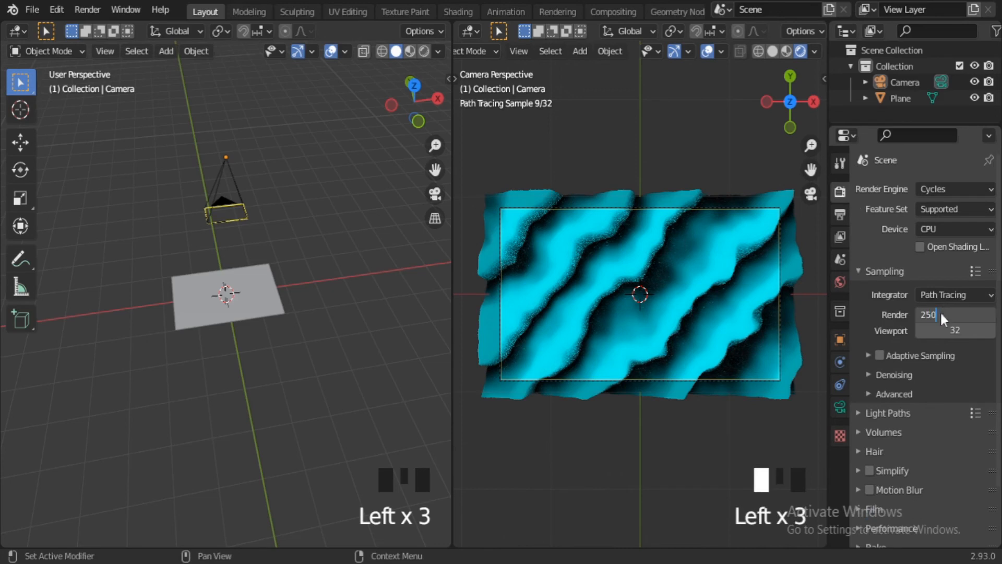
key("Return")
left_click(890, 374)
left_click(901, 374)
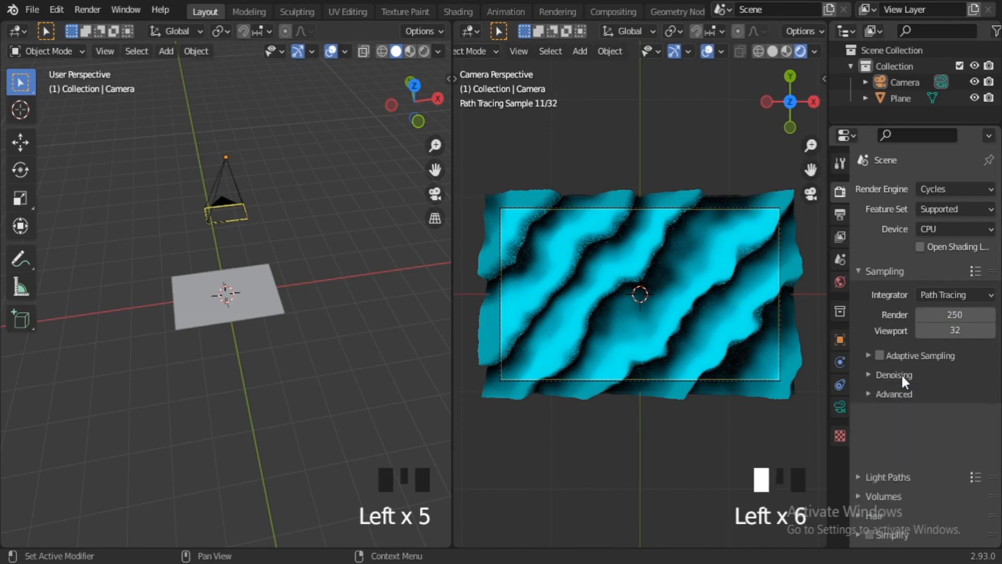
- Expand the Color Management settings and hide the overlays and gizmos in the rendered camera viewport
scroll(861, 456, "down", 7)
left_click(926, 539)
scroll(924, 492, "down", 1)
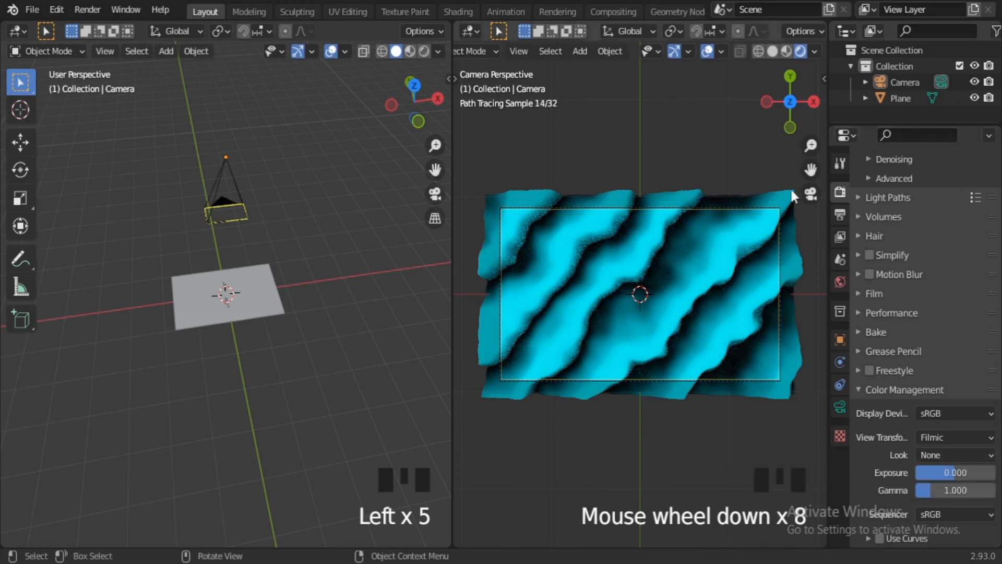
left_click(708, 52)
left_click(675, 52)
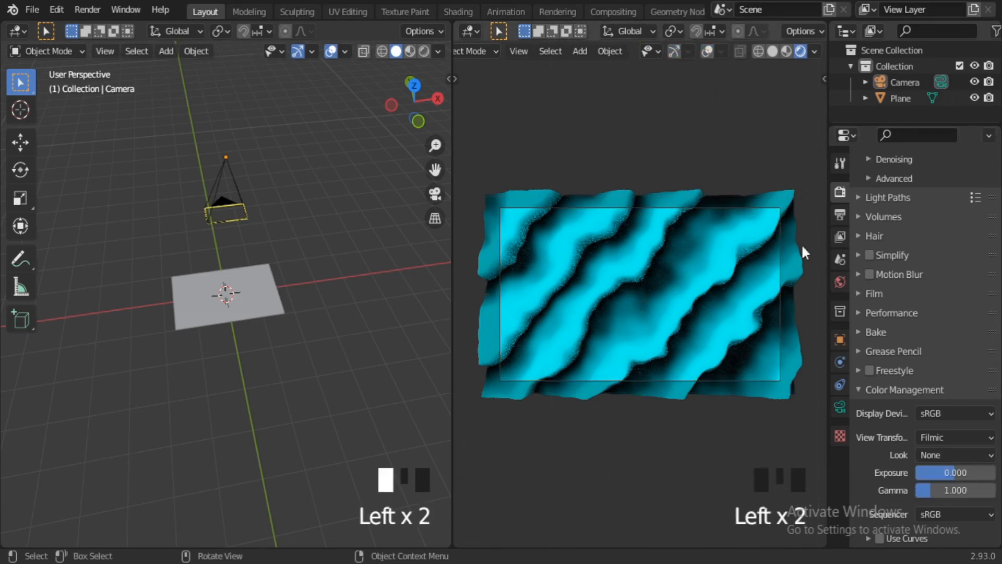
- Try the Very High Contrast look on the render, then set the look back to None
left_click(944, 454)
left_click(942, 418)
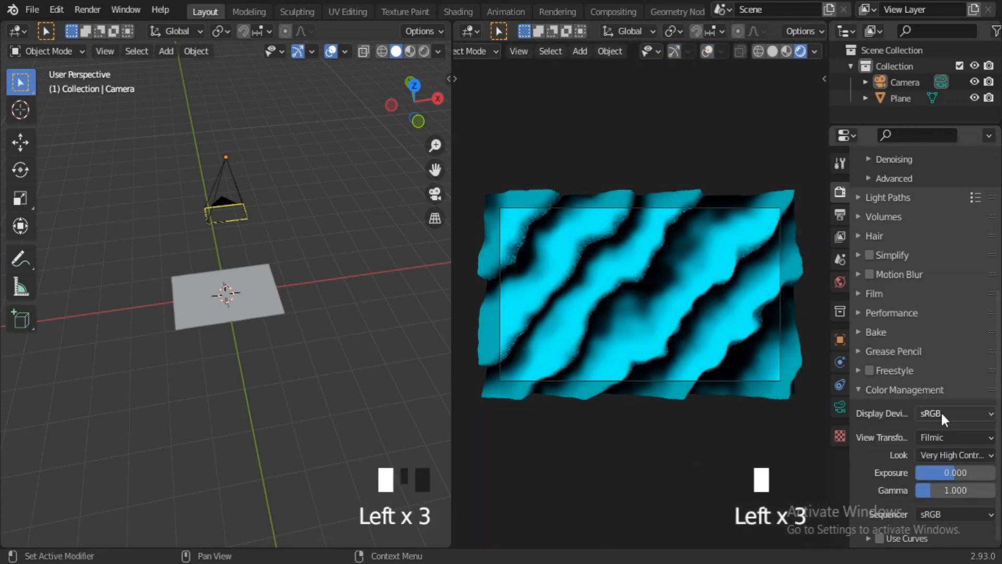
left_click(958, 456)
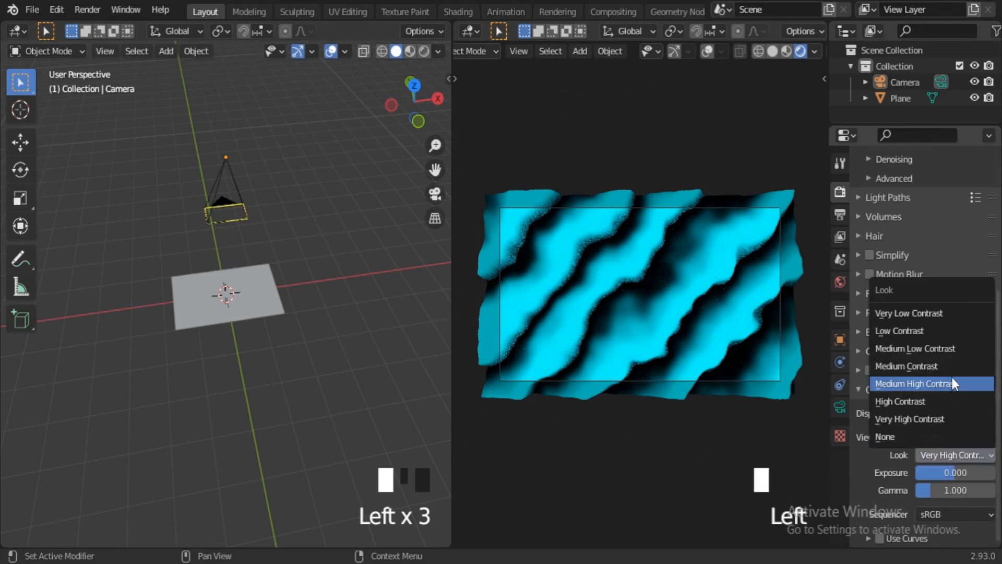
left_click(937, 436)
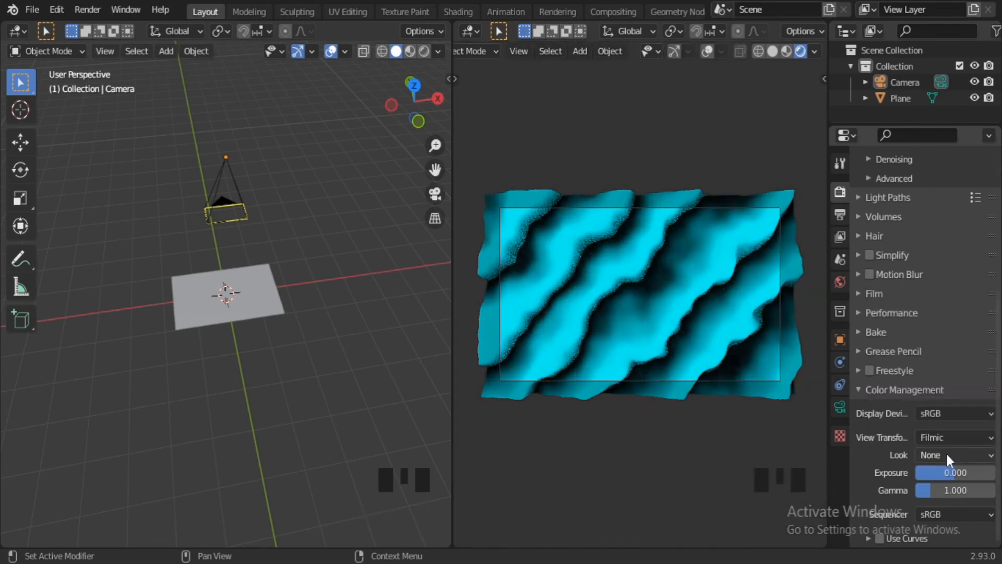
- Set the Color Management look to Medium High Contrast
left_click(946, 454)
left_click(943, 382)
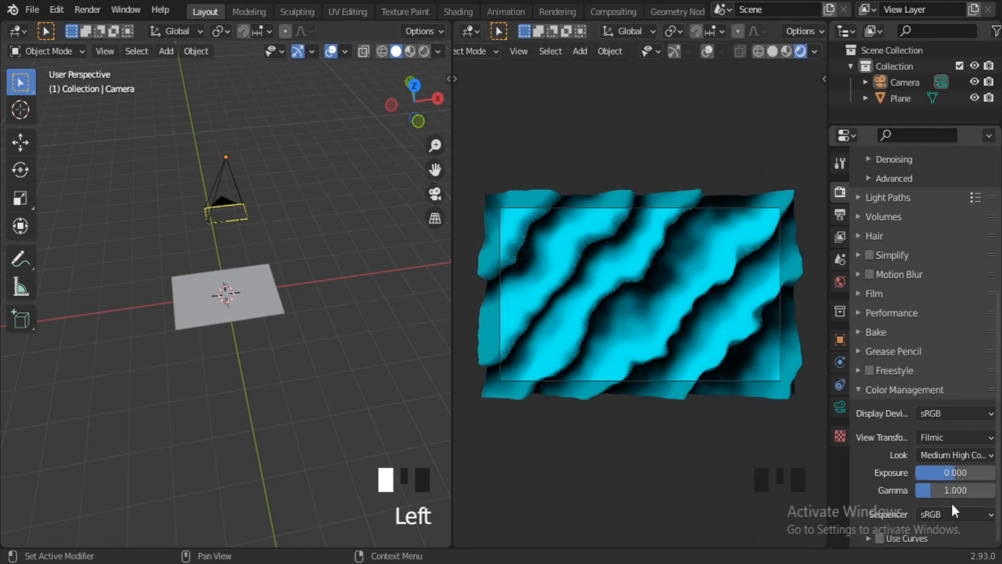
scroll(227, 315, "down", 2)
mouse_move(229, 318)
middle_mouse_down()
mouse_move(277, 340)
mouse_move(243, 330)
middle_mouse_up()
- Raise the PNG compression in the output settings, review the output dimensions and return to the render settings
left_click(843, 215)
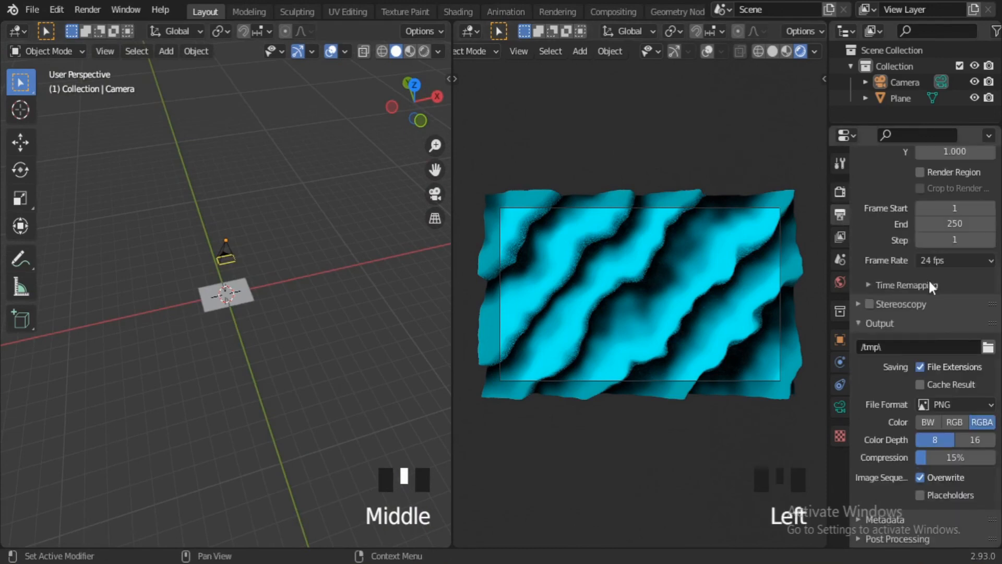
scroll(932, 365, "down", 4)
left_click(998, 459)
left_click_drag(930, 457, 996, 458)
scroll(912, 349, "up", 6)
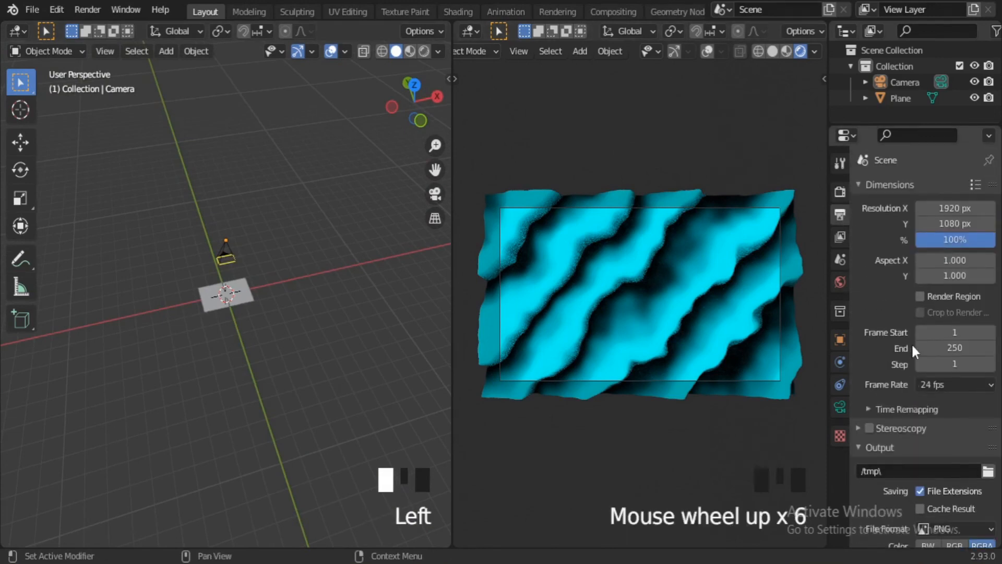
scroll(913, 347, "down", 7)
left_click(839, 192)
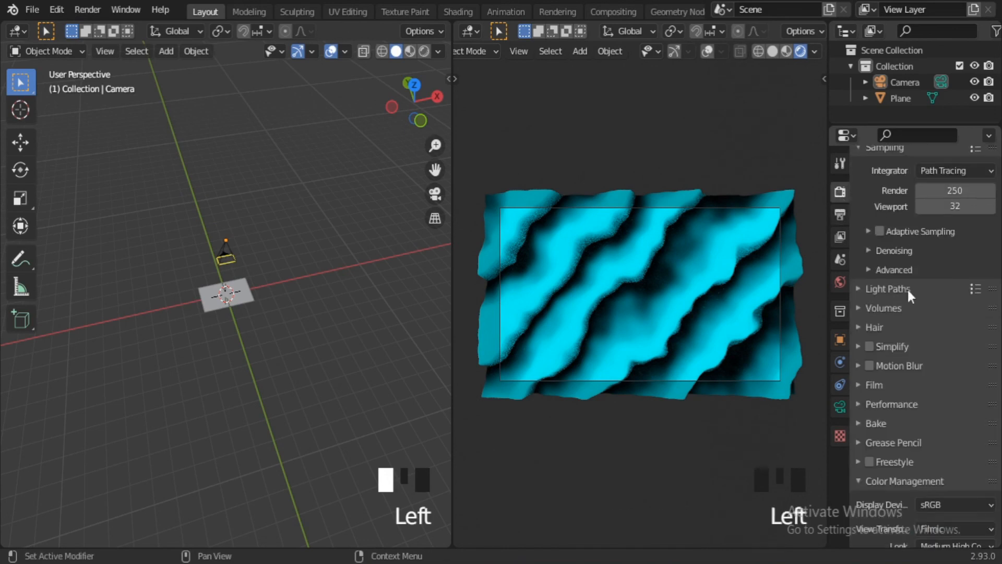
- Examine the render settings and the wavy plane's render up close, plus the plane and camera in the solid view
scroll(900, 307, "up", 5)
scroll(900, 307, "down", 2)
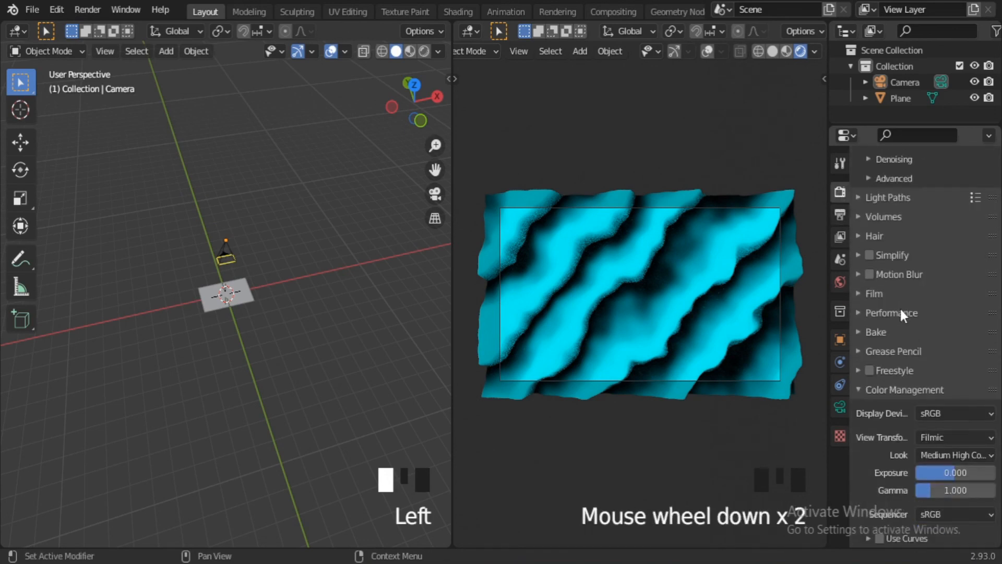
scroll(638, 298, "up", 5)
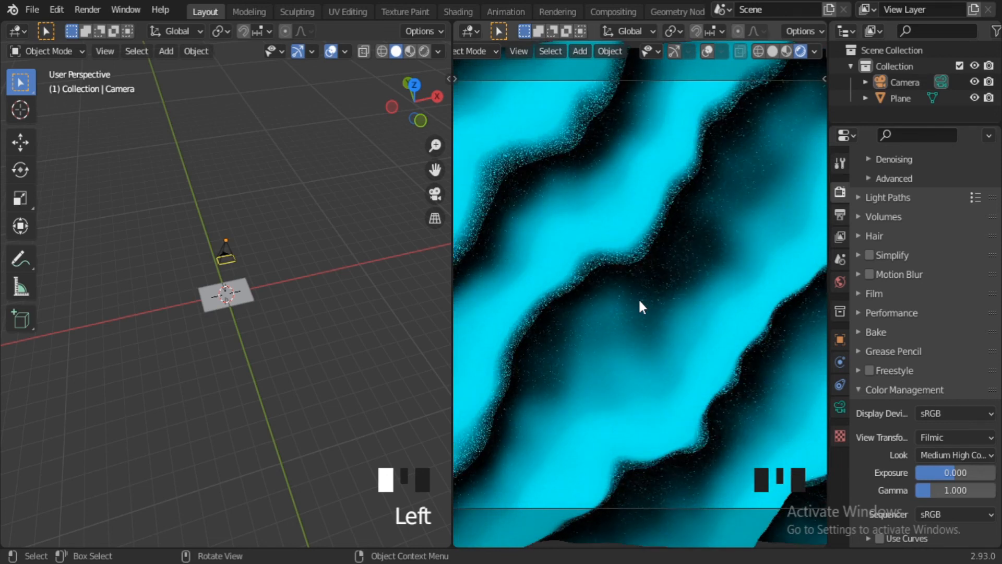
scroll(640, 301, "down", 5)
scroll(639, 301, "up", 1)
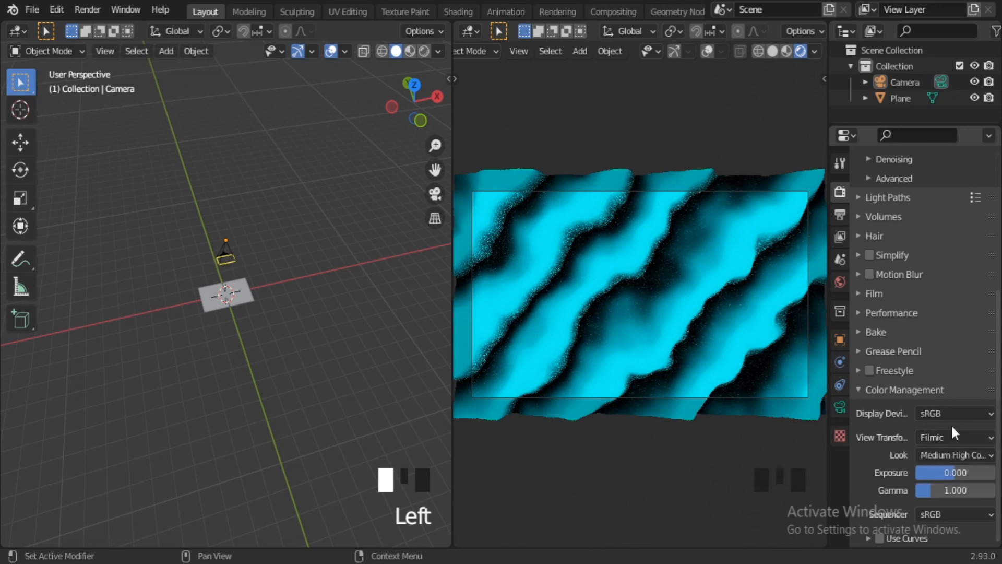
scroll(929, 402, "down", 3)
scroll(250, 321, "down", 3)
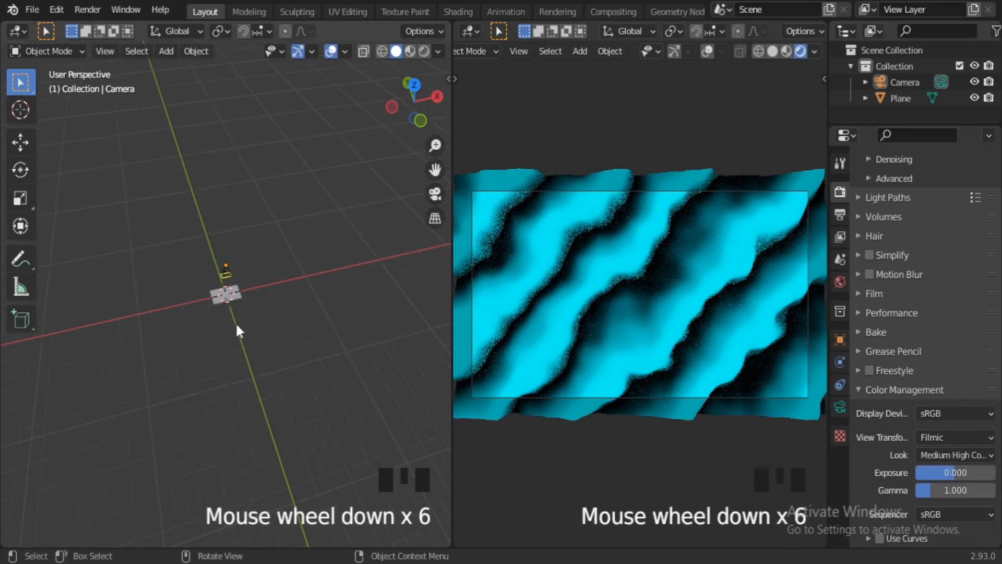
middle_click_drag(235, 320, 194, 328)
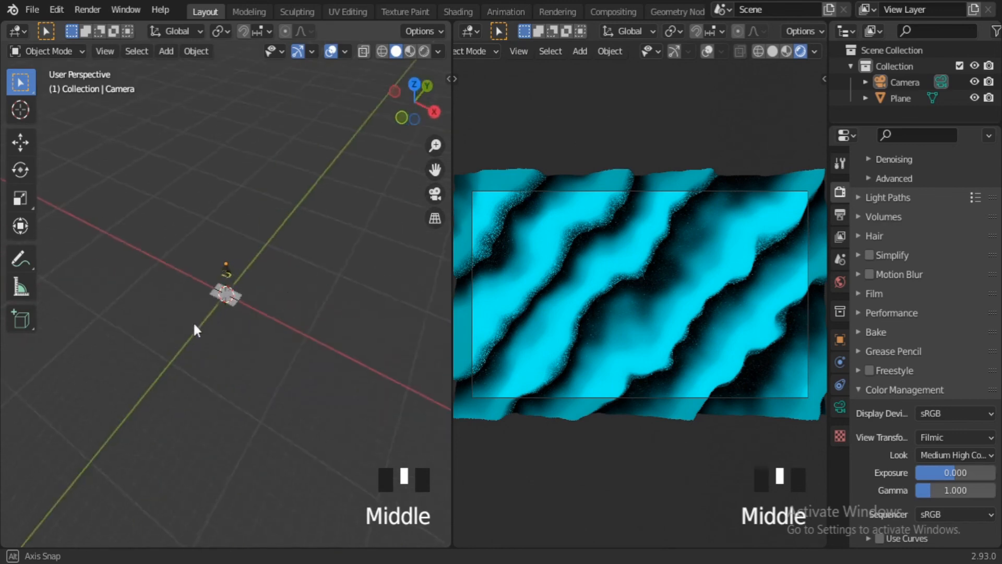
scroll(288, 288, "up", 6)
- Switch to the Modeling workspace and view the scene through the camera
left_click(259, 12)
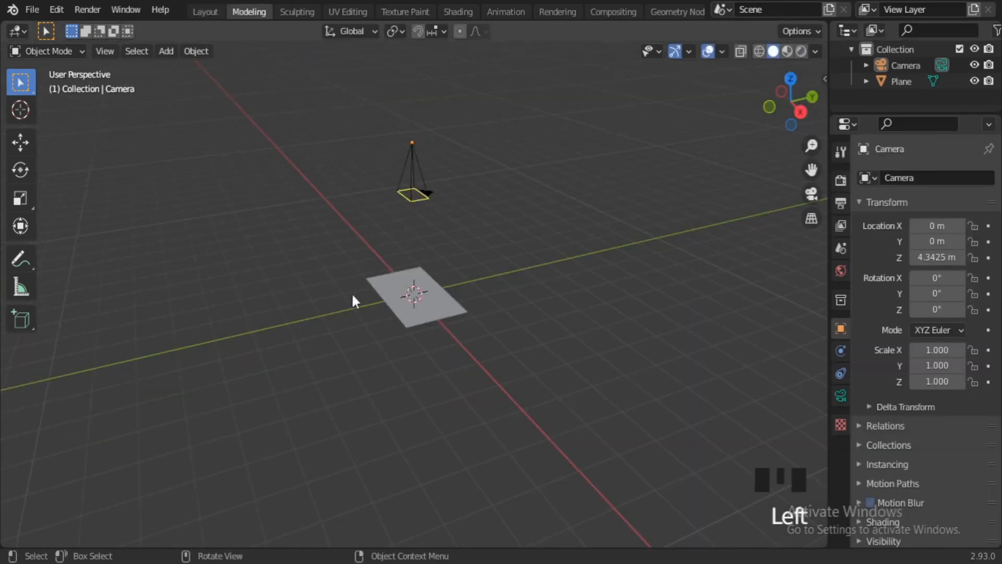
scroll(345, 313, "down", 4)
scroll(532, 347, "up", 6)
middle_click_drag(338, 331, 503, 354)
key("KP_0")
scroll(499, 347, "up", 2)
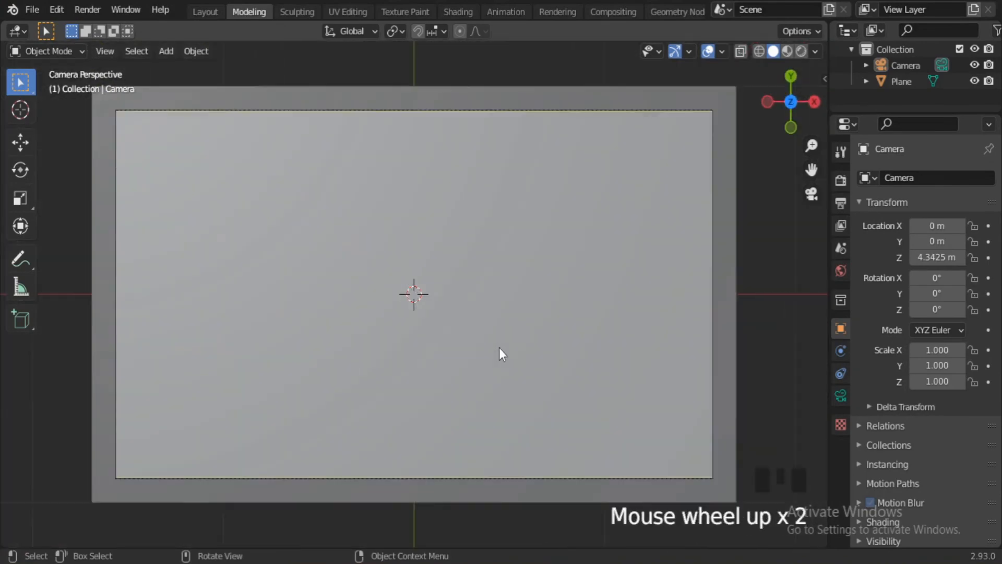
- Show the camera view with rendered shading and hide its toolbar, overlays and gizmos
left_click(800, 50)
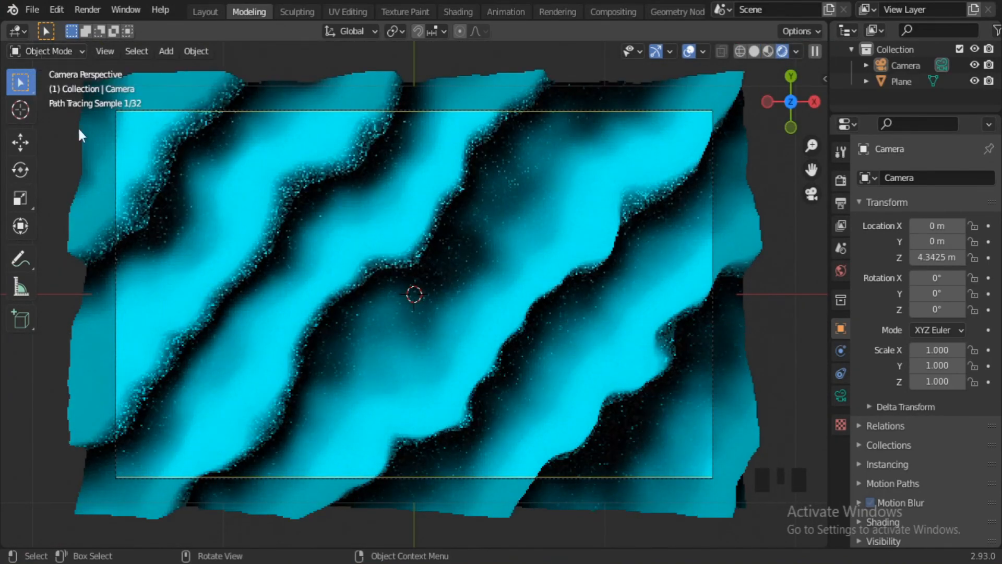
key("t")
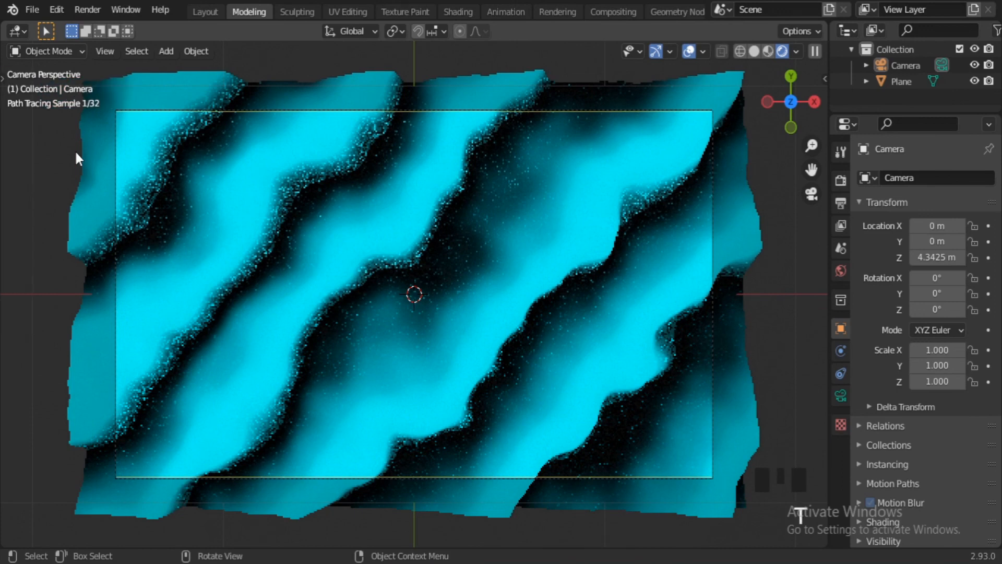
scroll(74, 149, "up", 1)
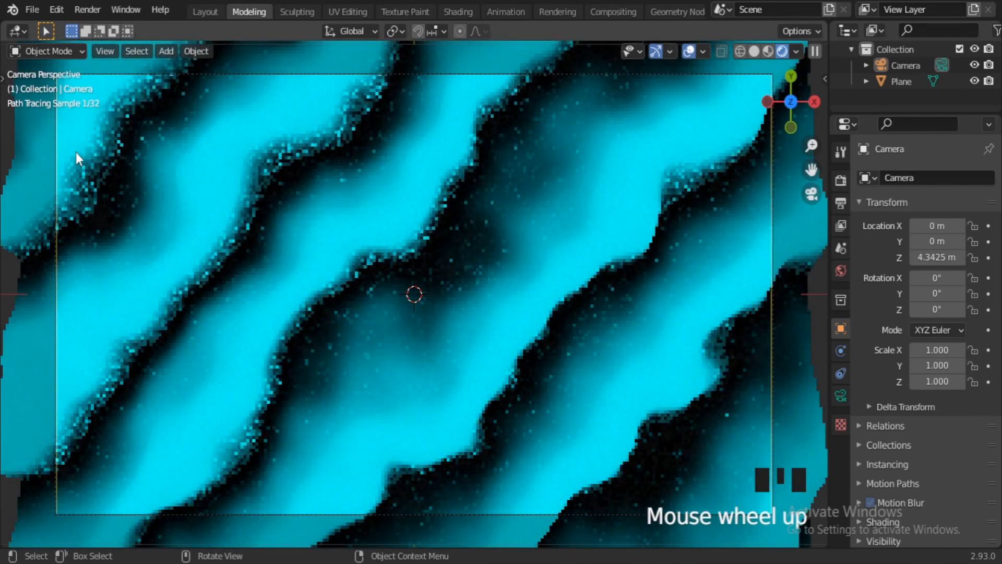
scroll(359, 213, "down", 1)
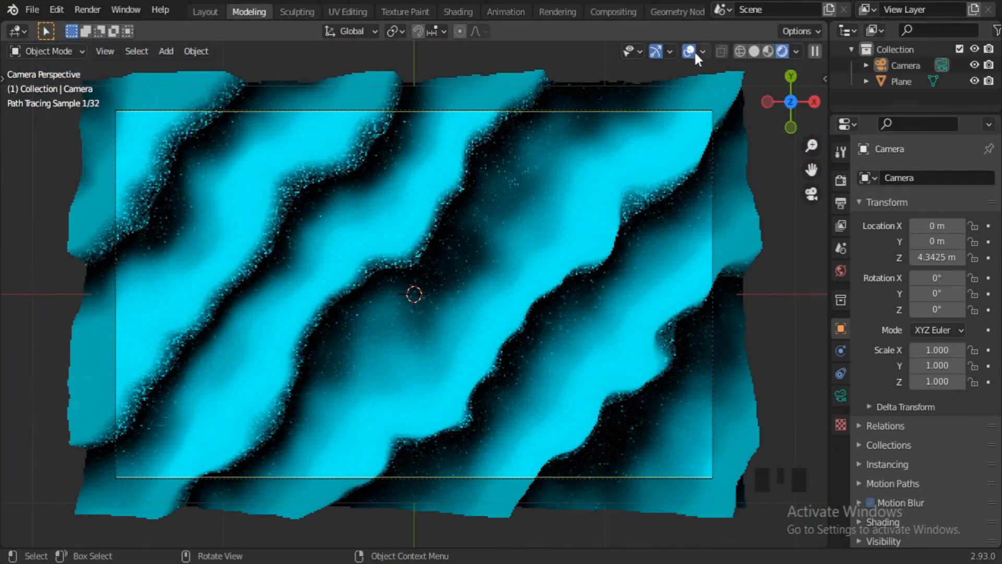
left_click(656, 52)
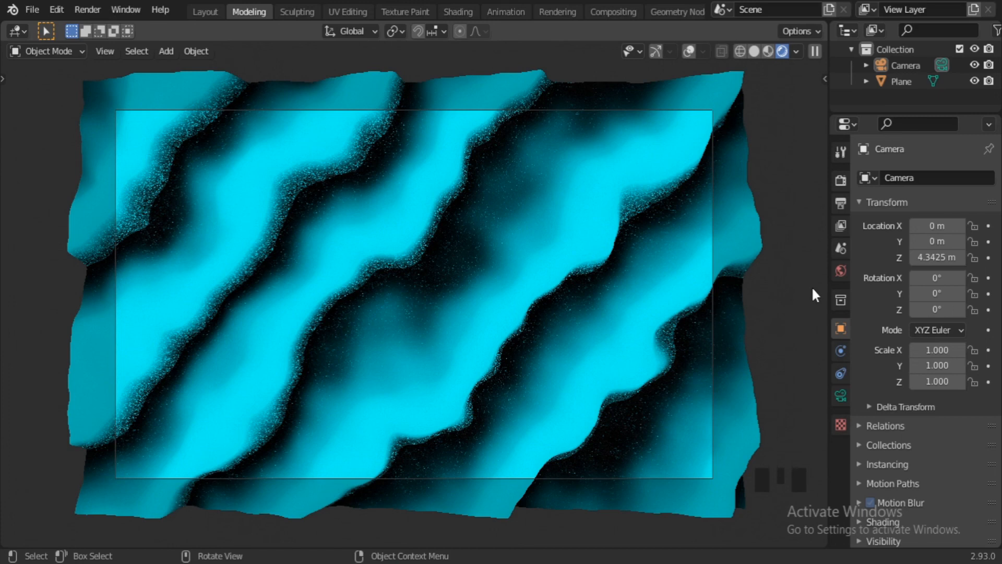
- Bring up the Color Management section of the render properties
left_click(843, 182)
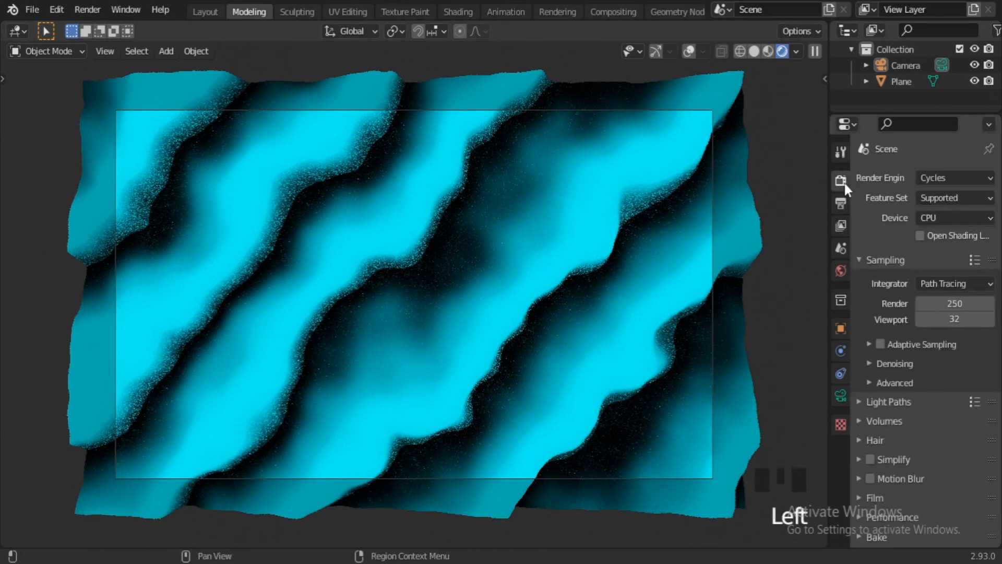
scroll(872, 288, "down", 8)
left_click(919, 538)
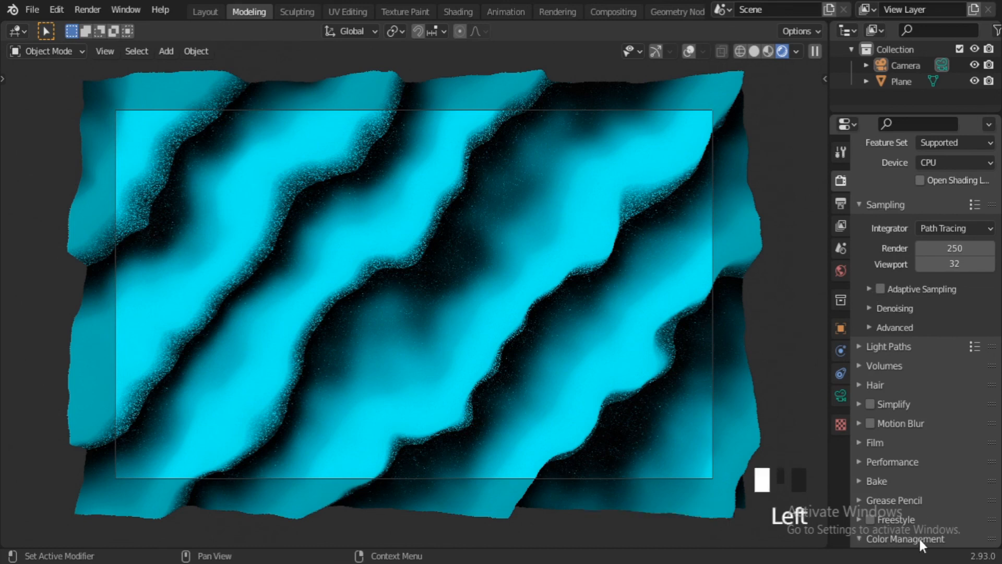
scroll(919, 537, "down", 6)
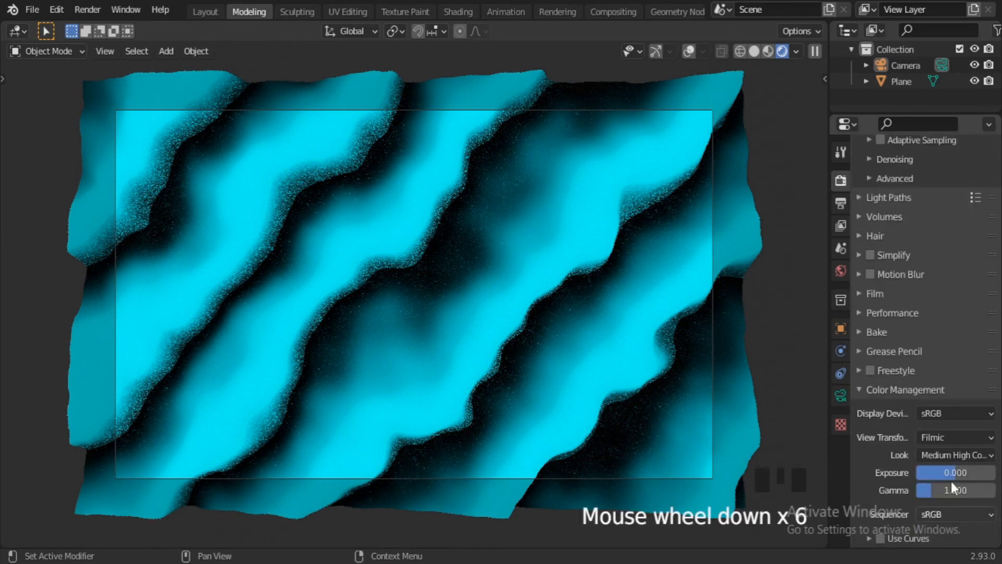
- Try the None, High Contrast and Very High Contrast looks on the rendered camera view
left_click(958, 454)
left_click(920, 435)
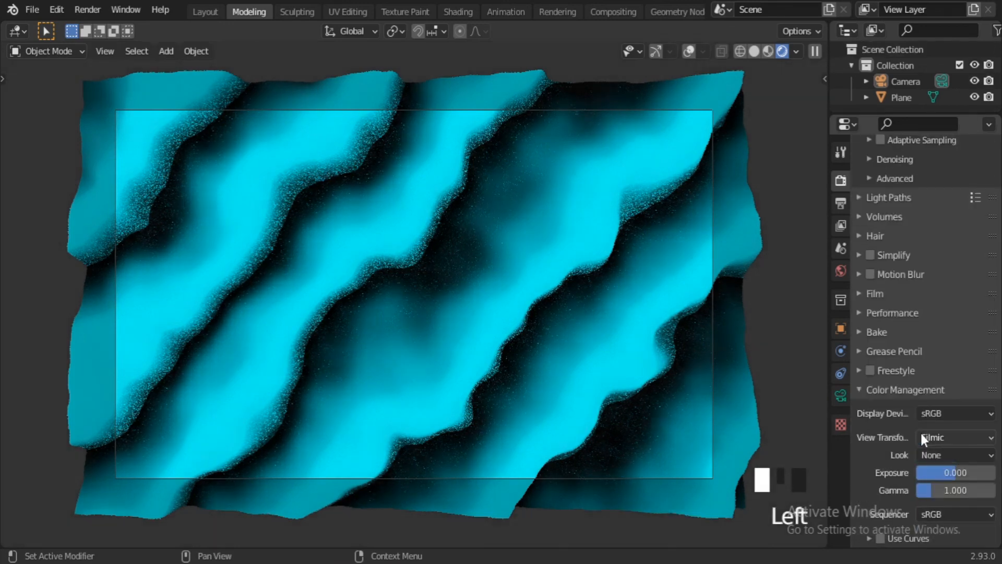
left_click(956, 455)
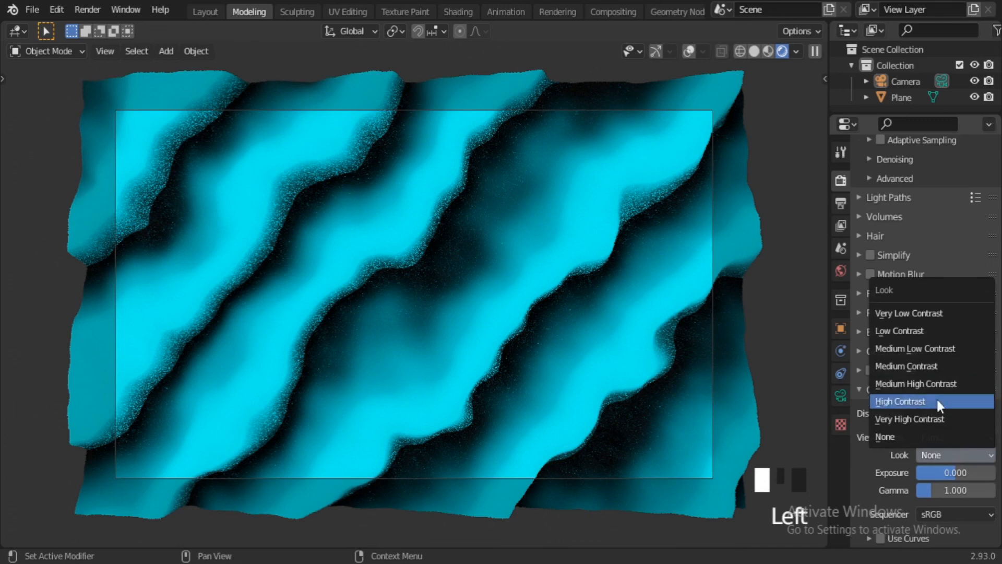
left_click(937, 400)
left_click(951, 455)
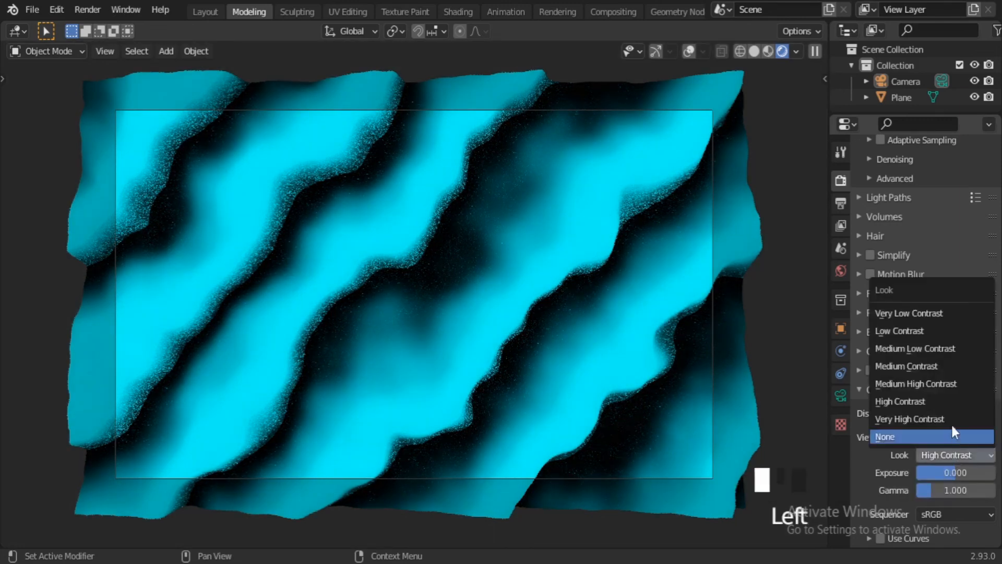
left_click(951, 419)
- Set the look back to Medium High Contrast
left_click(949, 454)
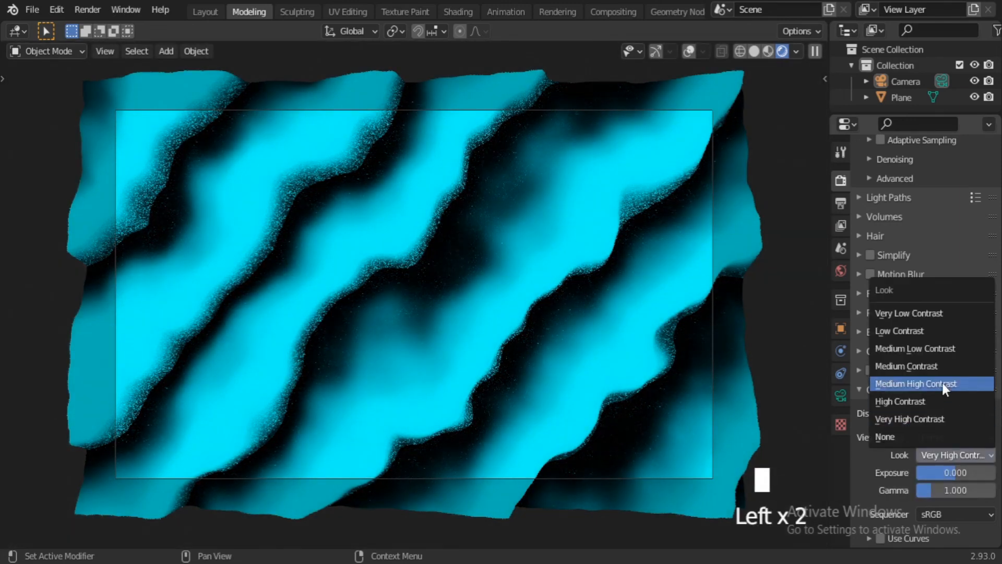
left_click(942, 382)
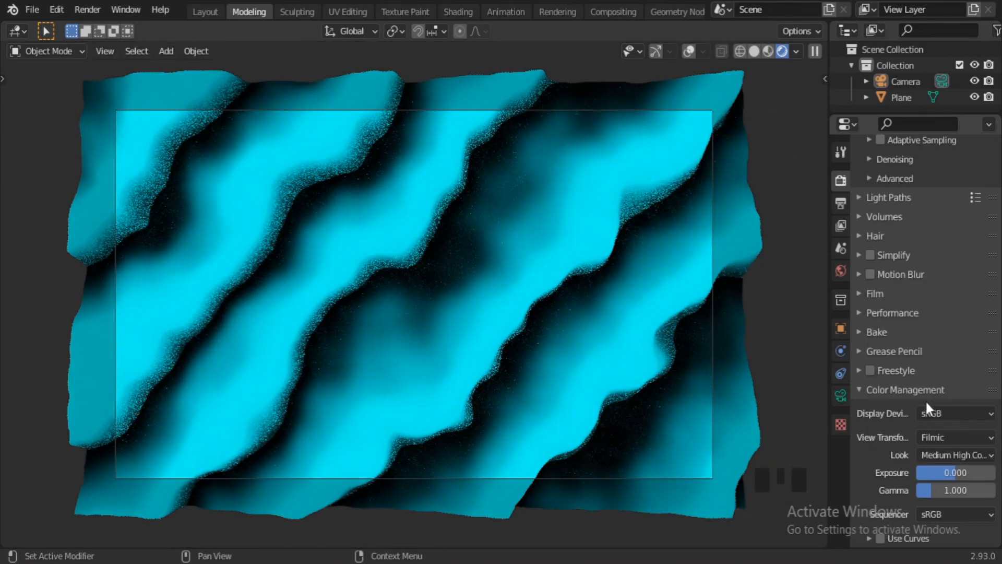
scroll(879, 271, "up", 7)
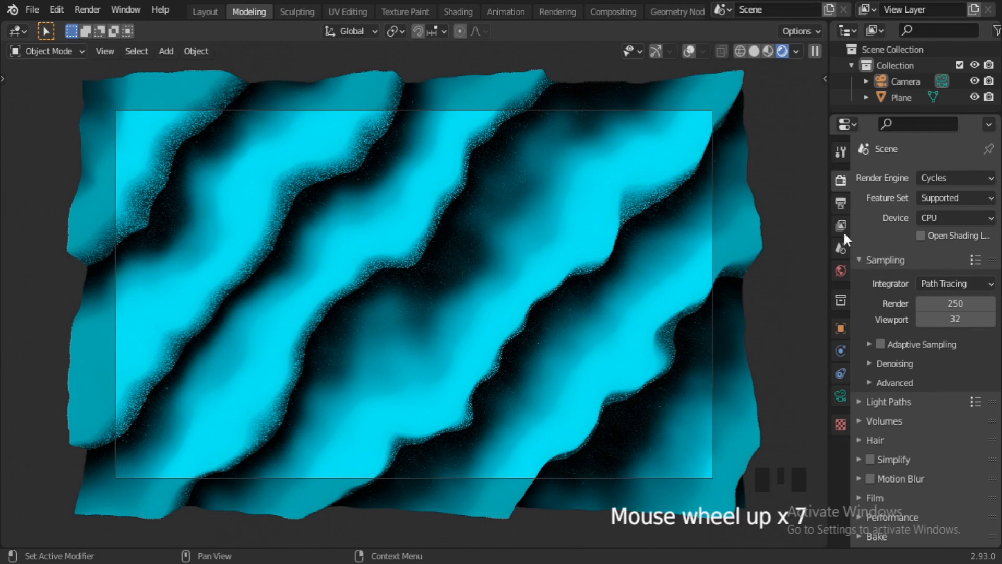